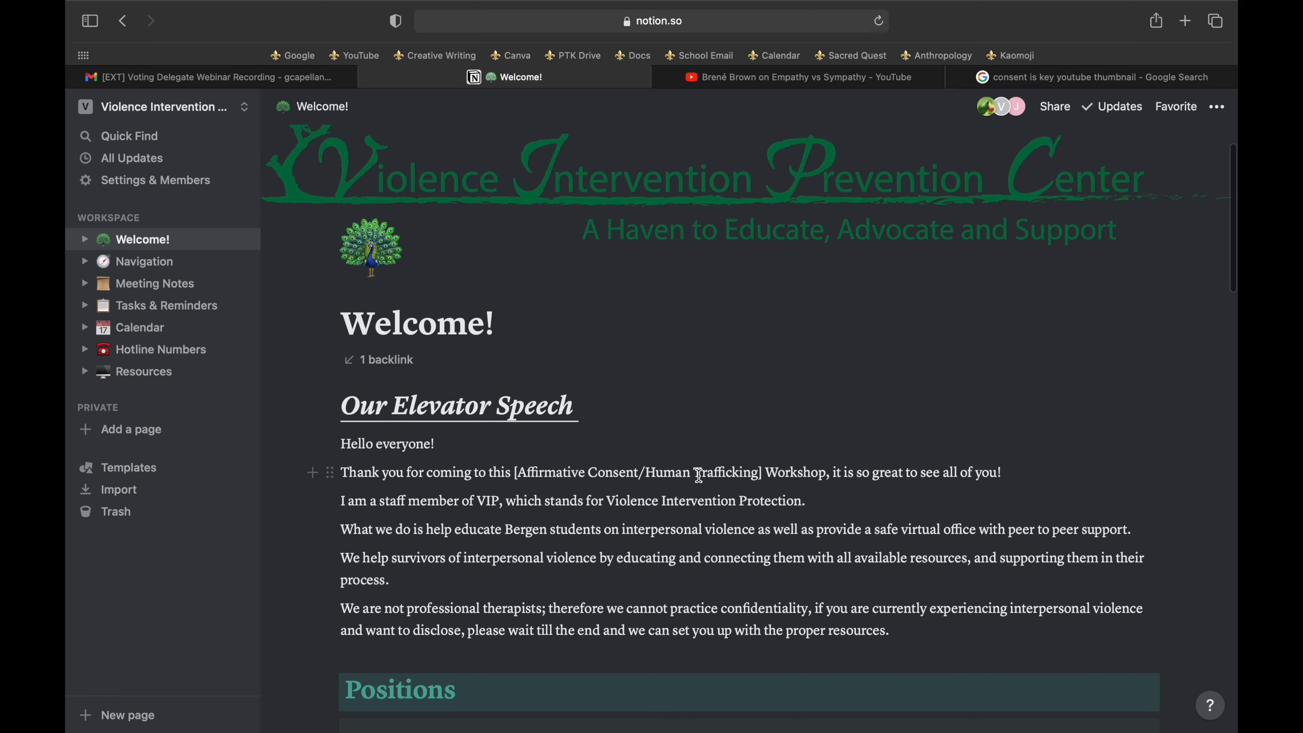
Review the elevator speech on the Welcome! page down to the Positions section
scroll(697, 473, "up", 2)
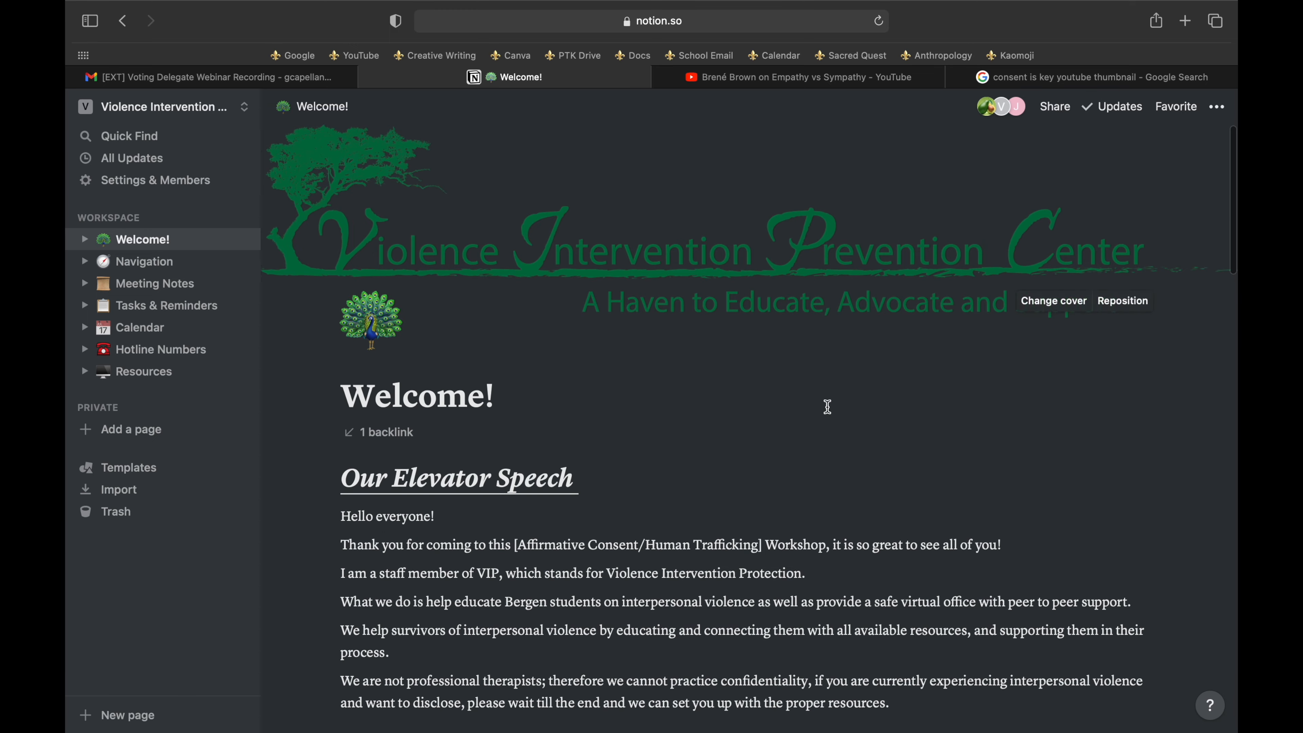
scroll(810, 437, "down", 1)
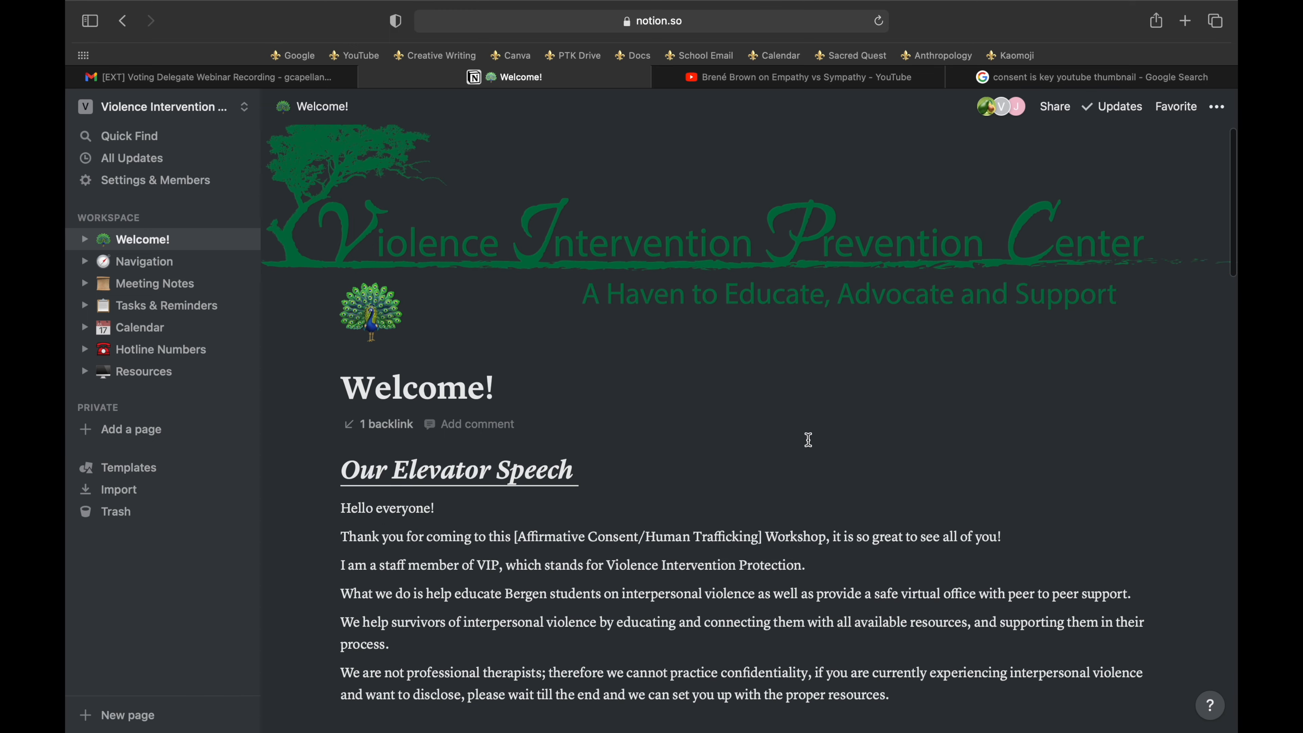
scroll(808, 440, "down", 5)
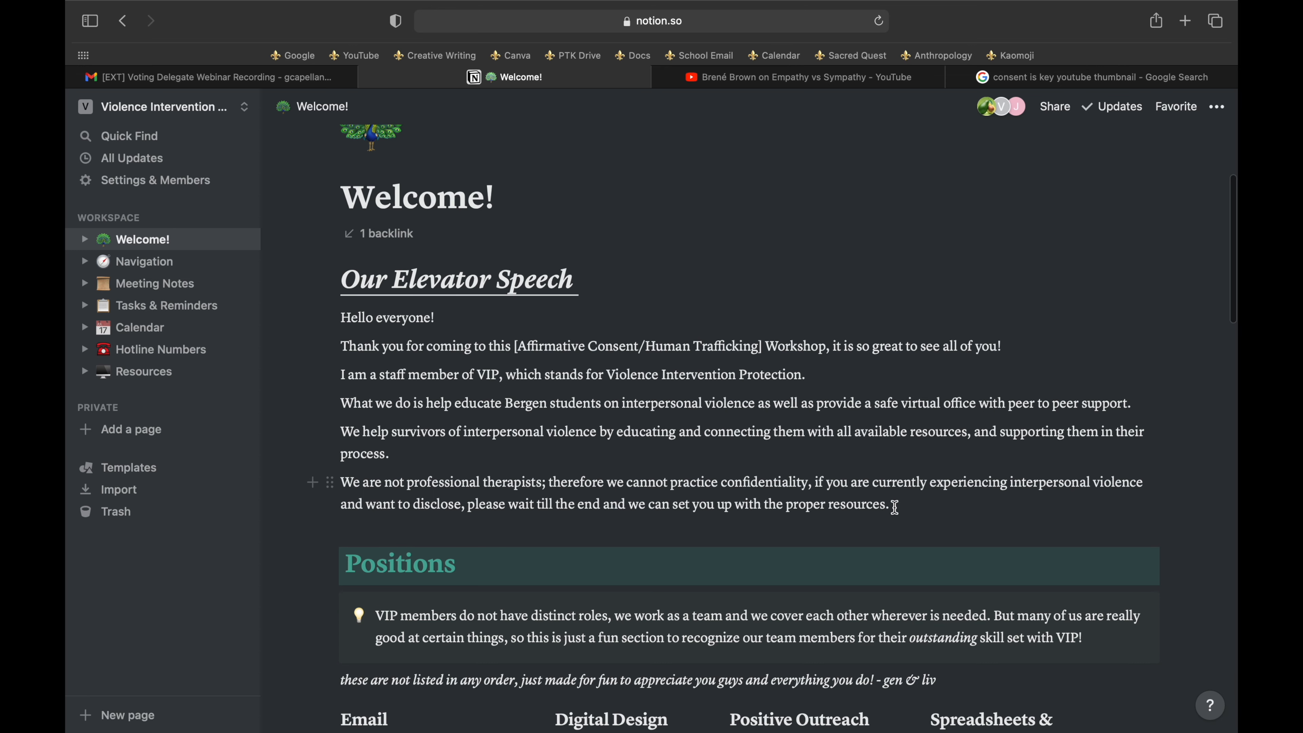
left_click_drag(894, 508, 772, 440)
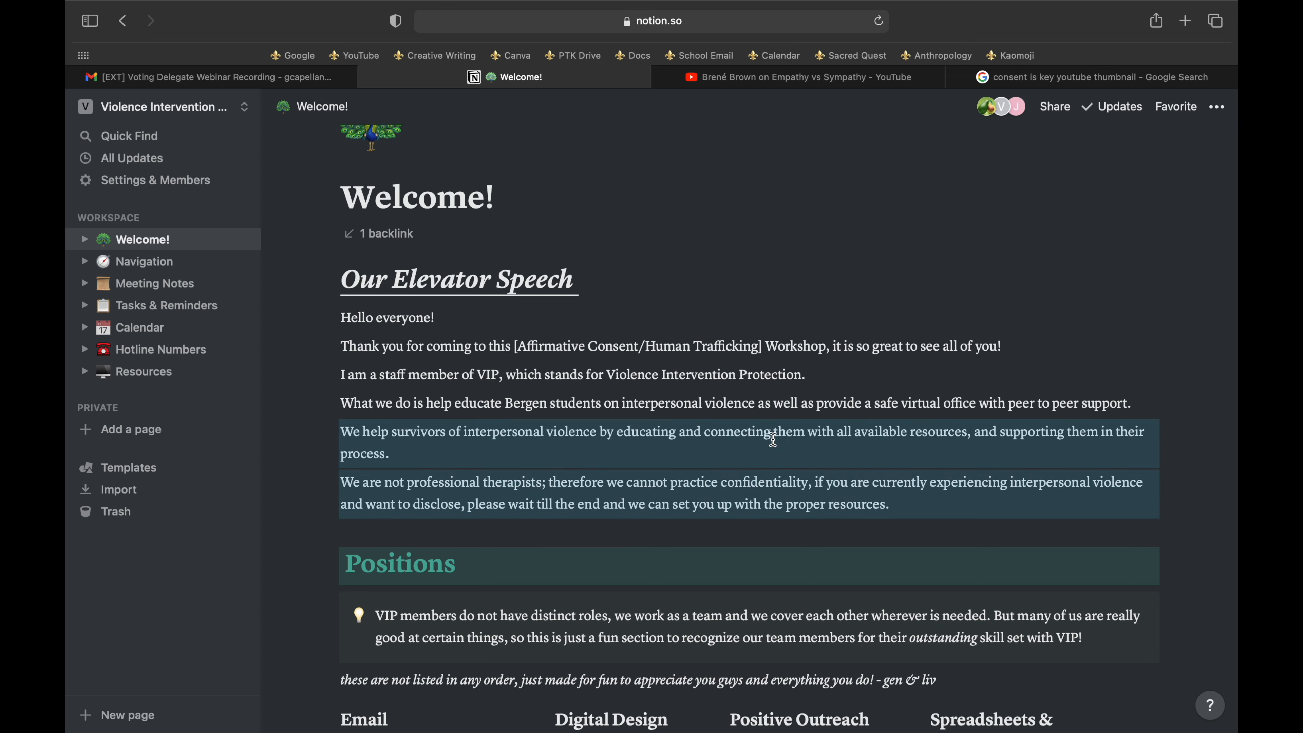
left_click(927, 515)
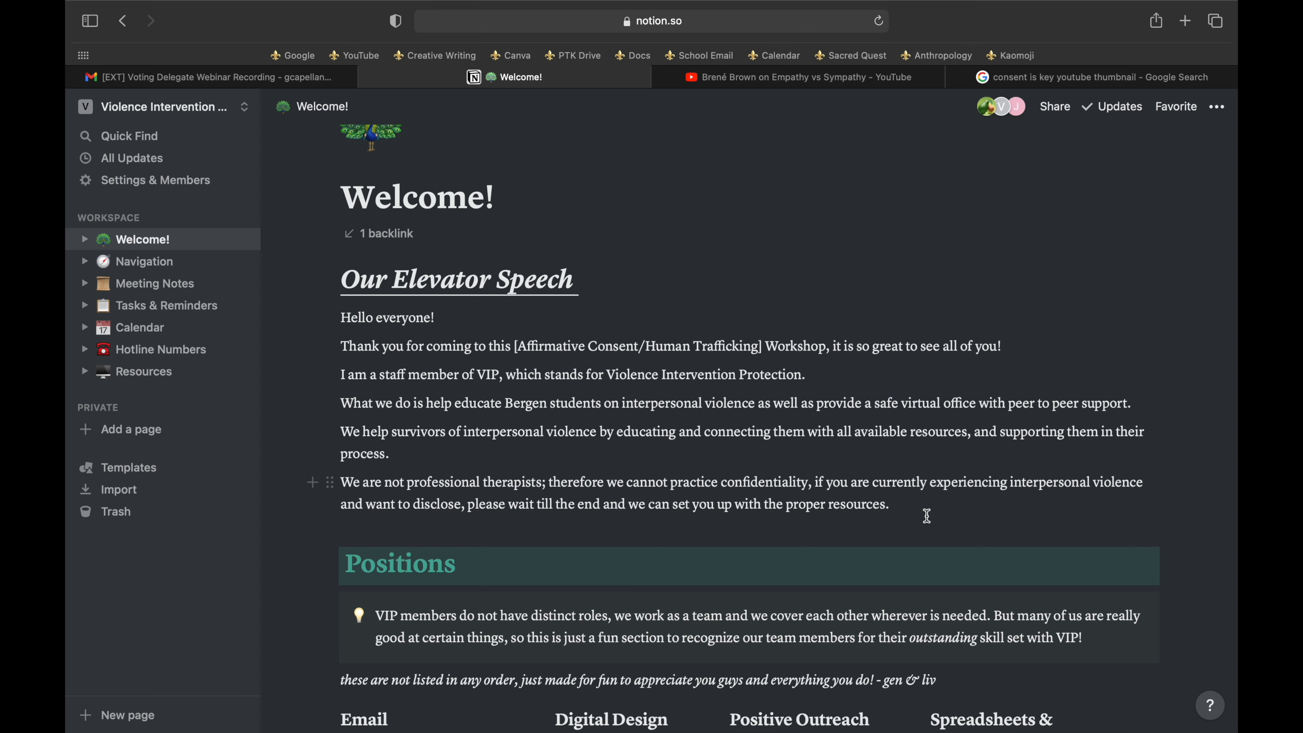
scroll(927, 515, "up", 4)
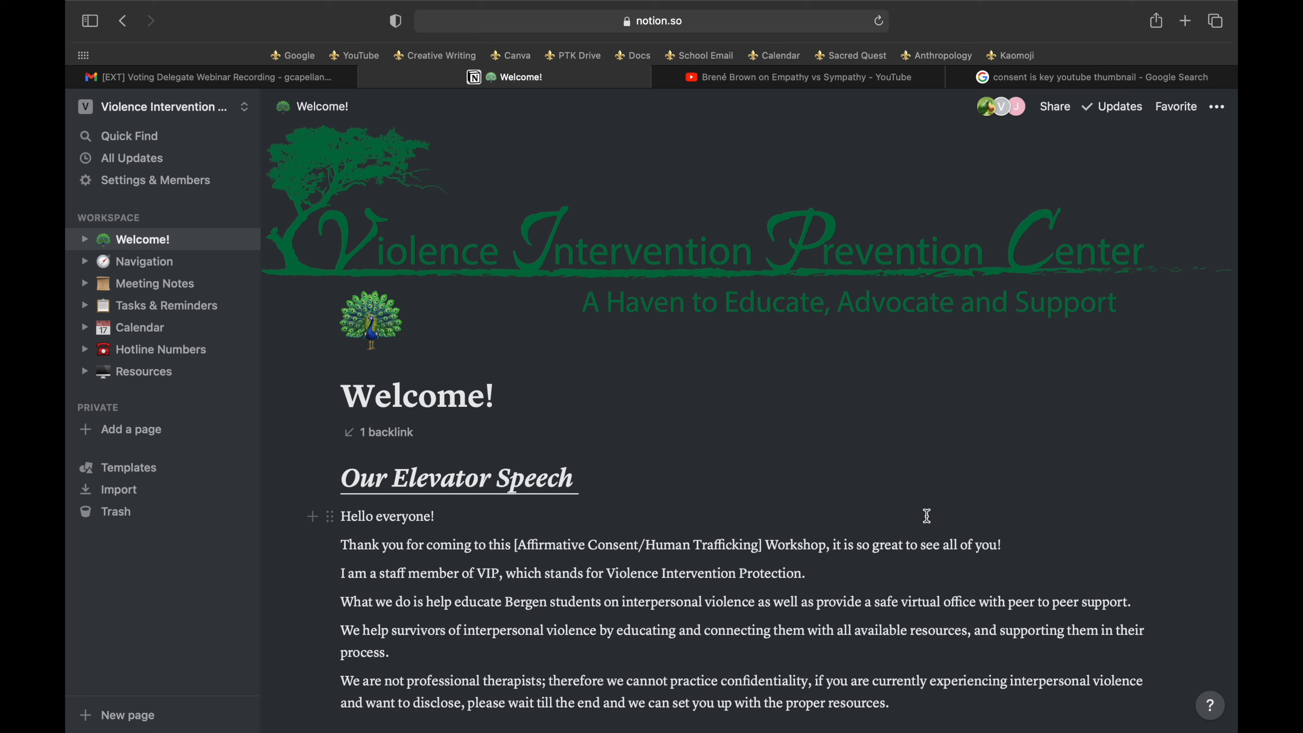
Check the attendance spreadsheet linked from the Navigation page, then return to the Navigation page
left_click(165, 263)
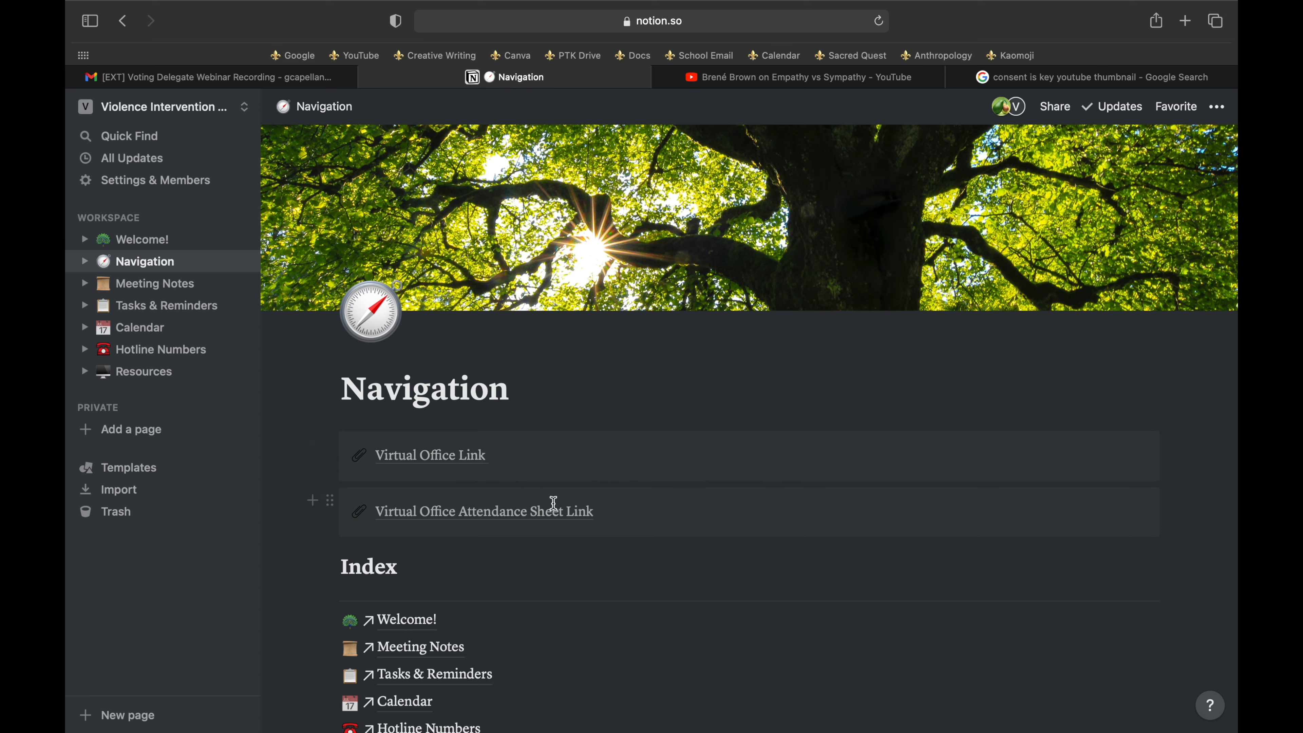
left_click(532, 513)
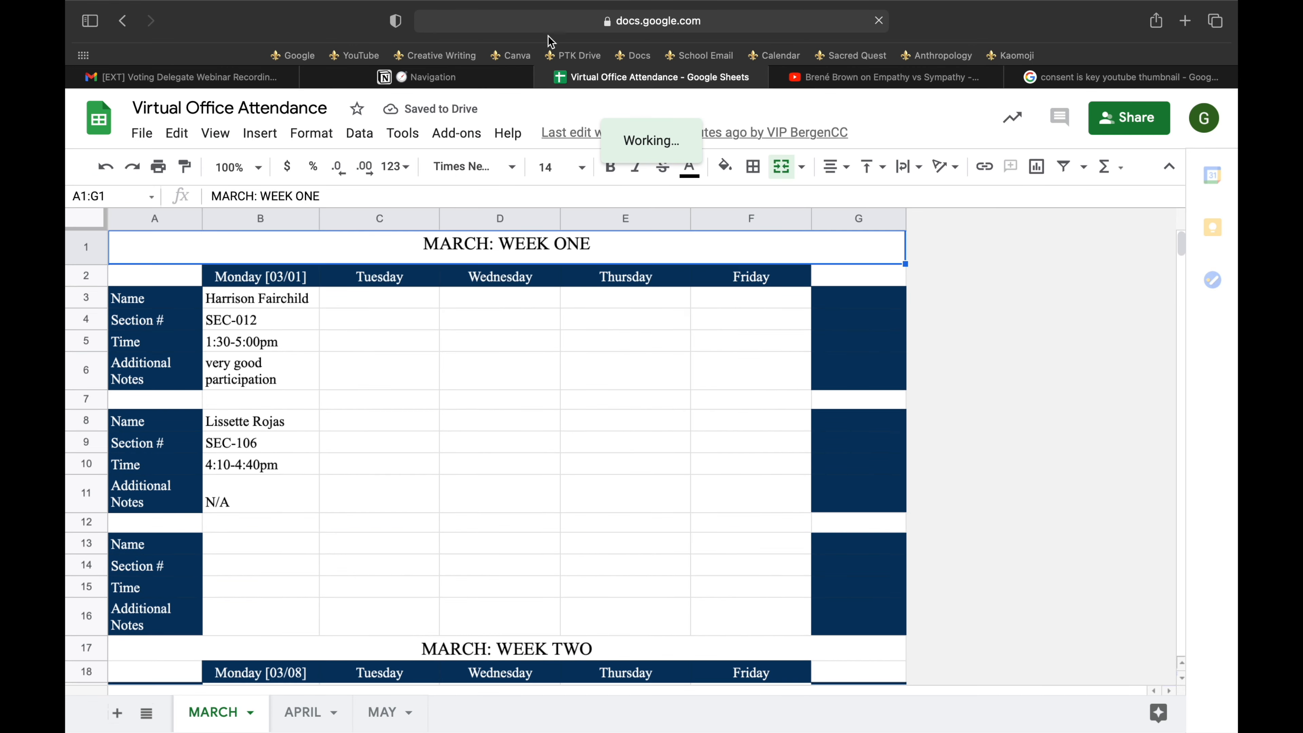
left_click(541, 78)
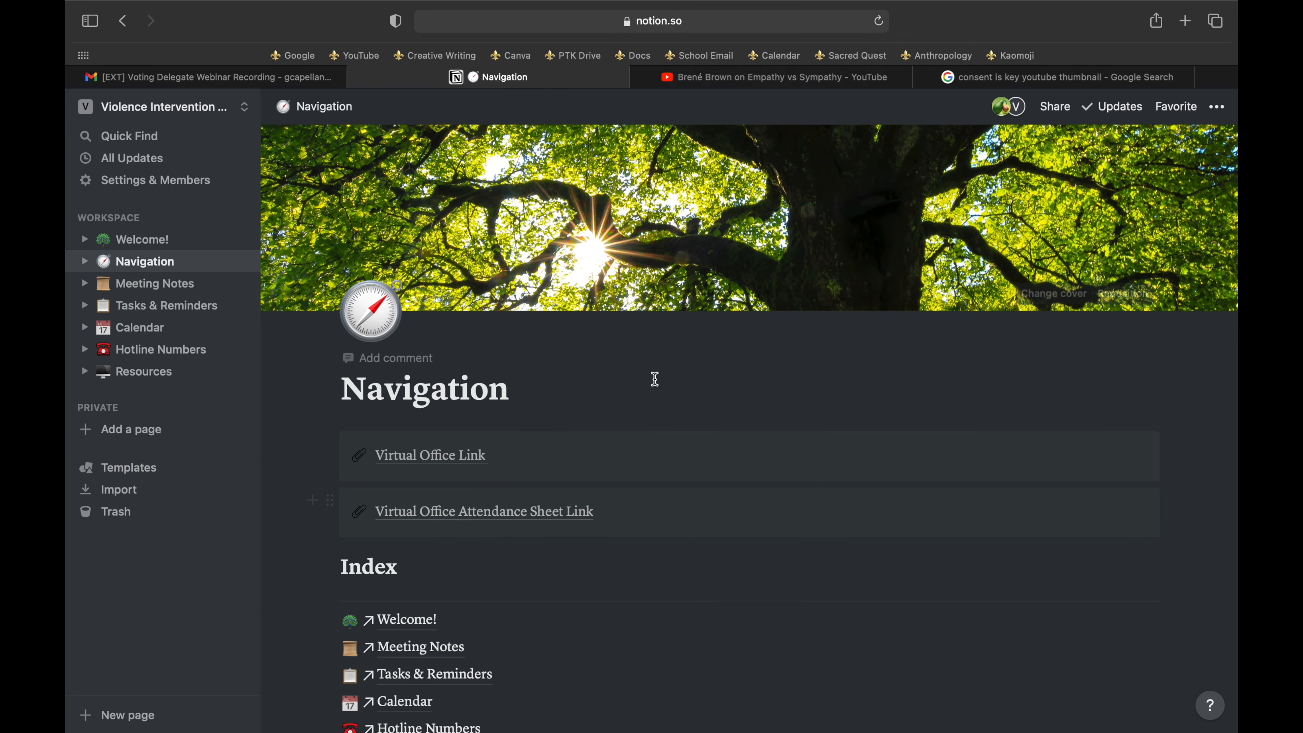
Review the Navigation page's index of links and its "HOW TO USE NOTION??" section
scroll(667, 410, "down", 4)
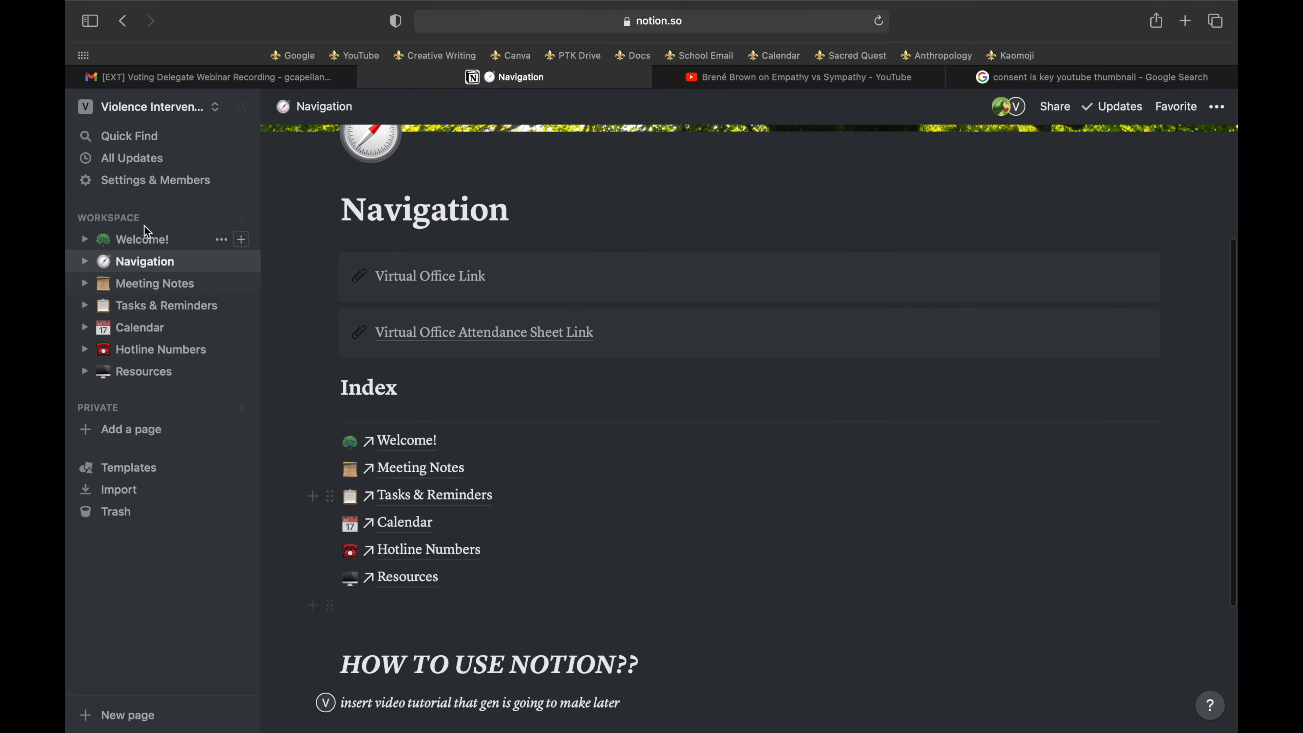
scroll(518, 441, "down", 5)
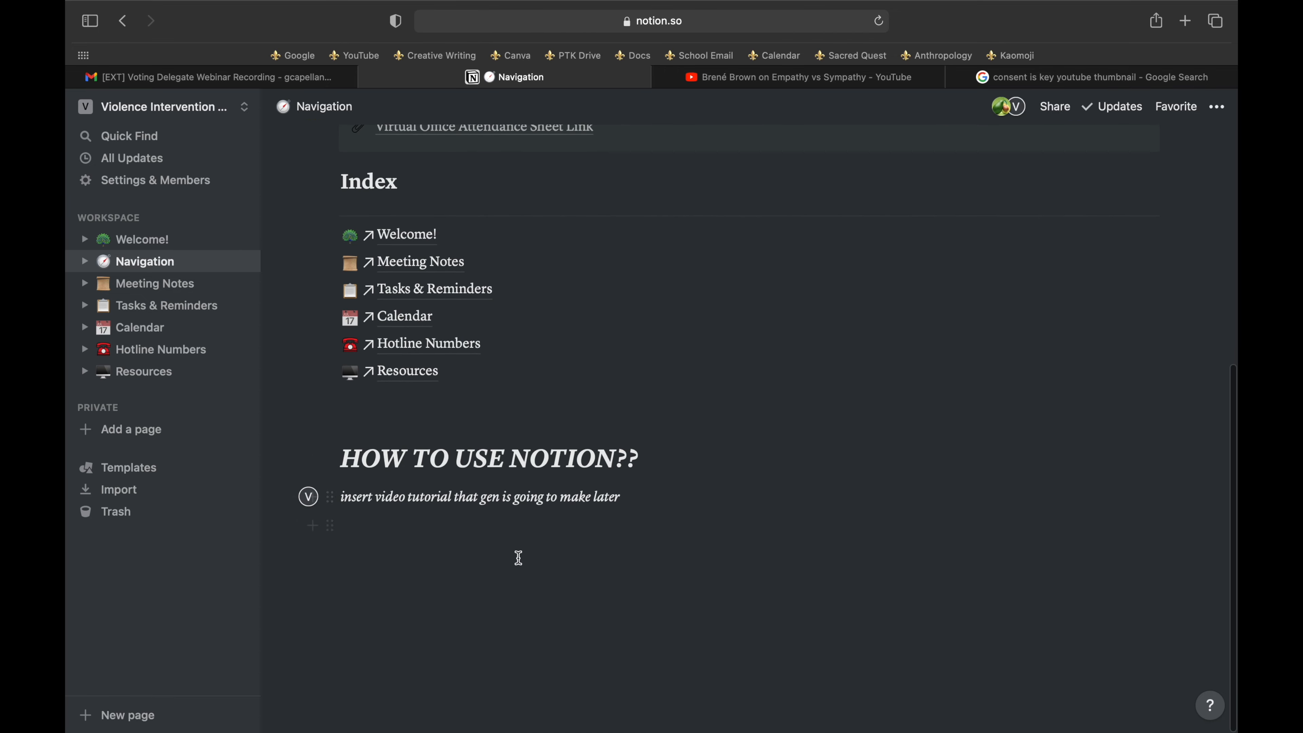
scroll(512, 553, "up", 8)
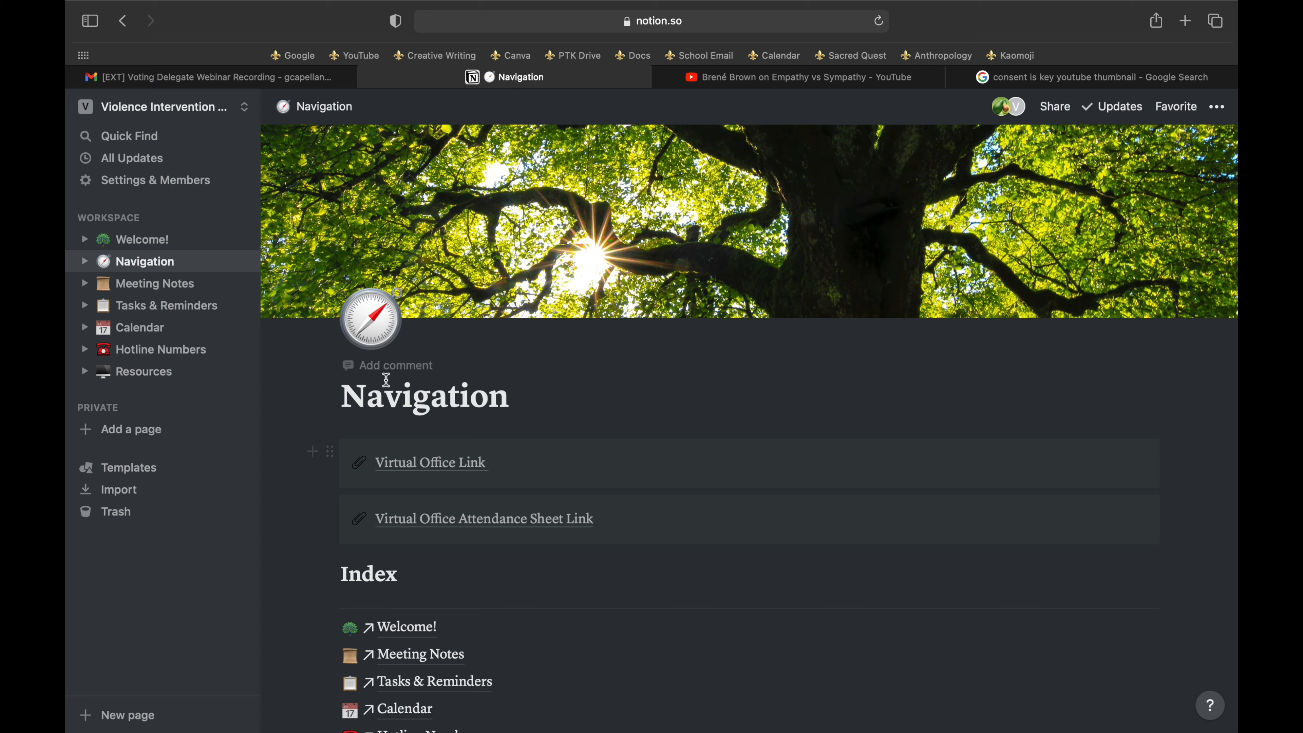
Write a comment on the Navigation page reading "hey guys, I need help with..." and mention a team member in it
left_click(363, 372)
type("hey")
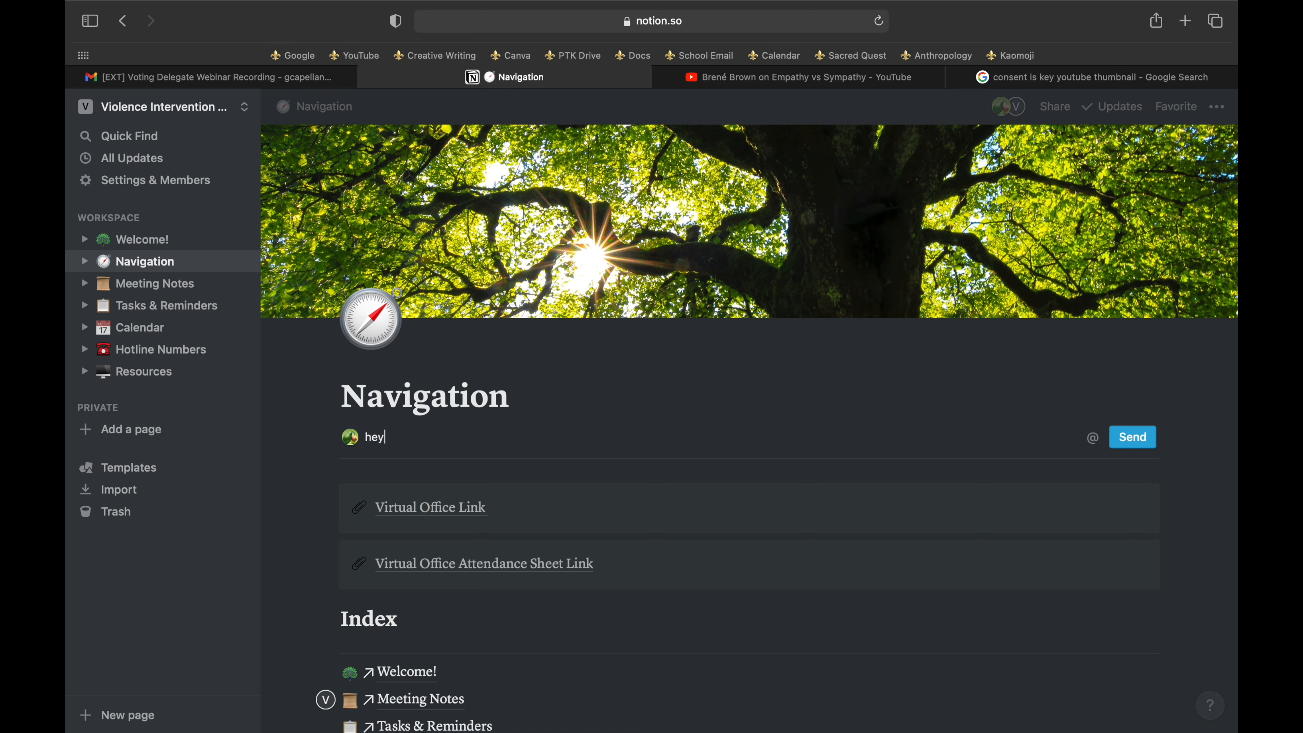
type(" guys, i nee")
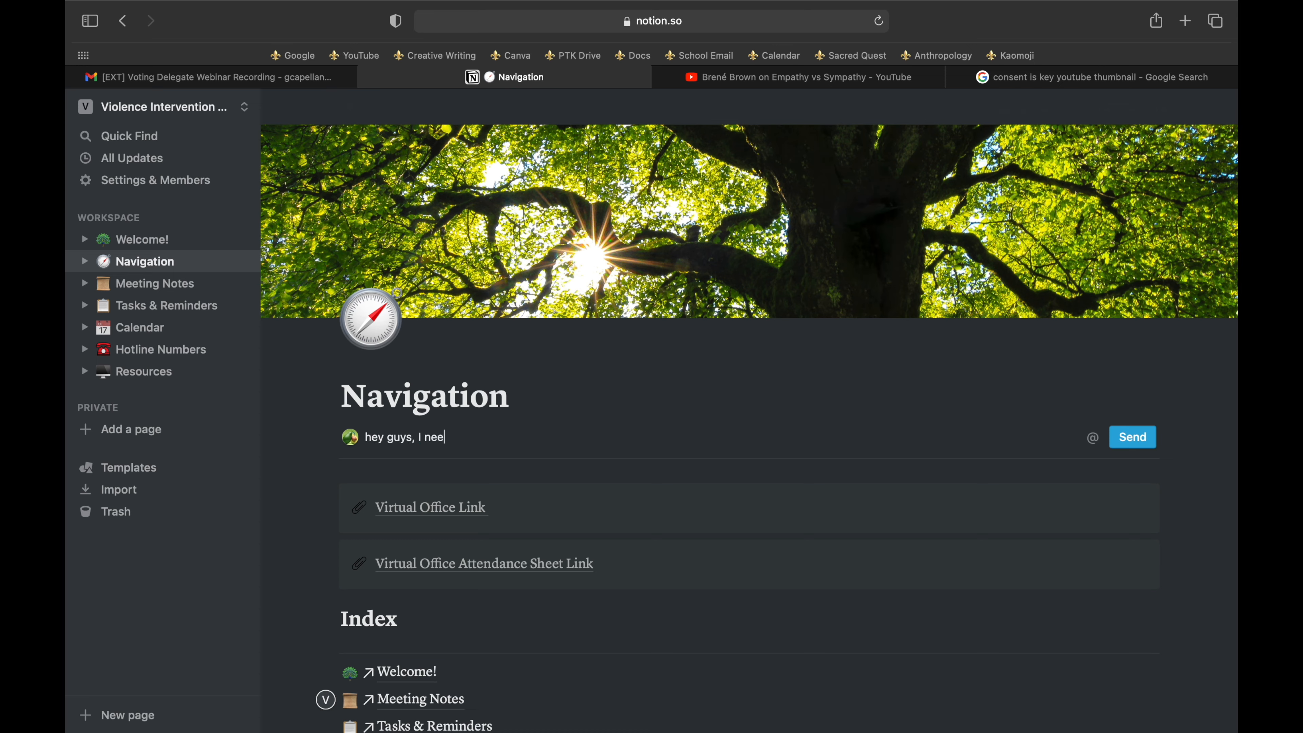
type("d help with...")
left_click(1093, 440)
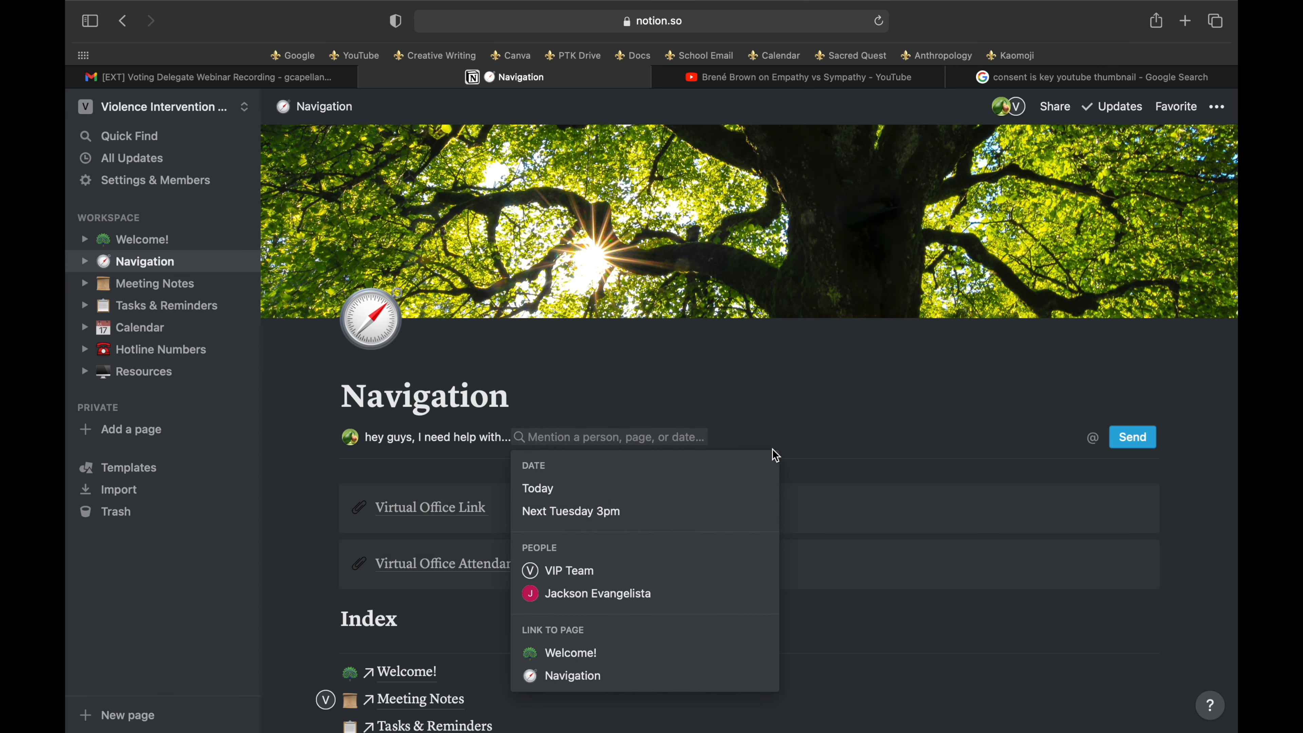
left_click(578, 598)
Post the comment with "(this is an example)" added after the mention, and resolve it
type("(thi sis a")
key("BackSpace")
key("BackSpace")
key("BackSpace")
key("BackSpace")
key("BackSpace")
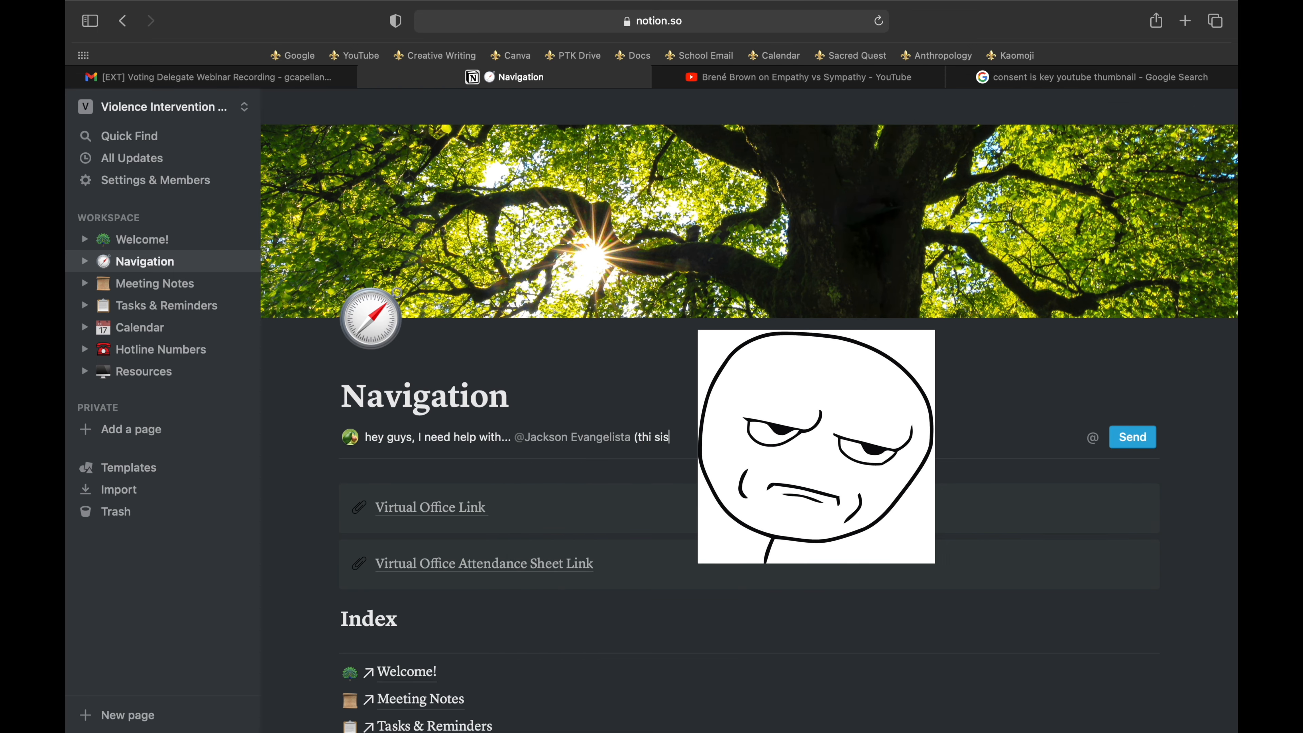
key("BackSpace")
type("s is an e")
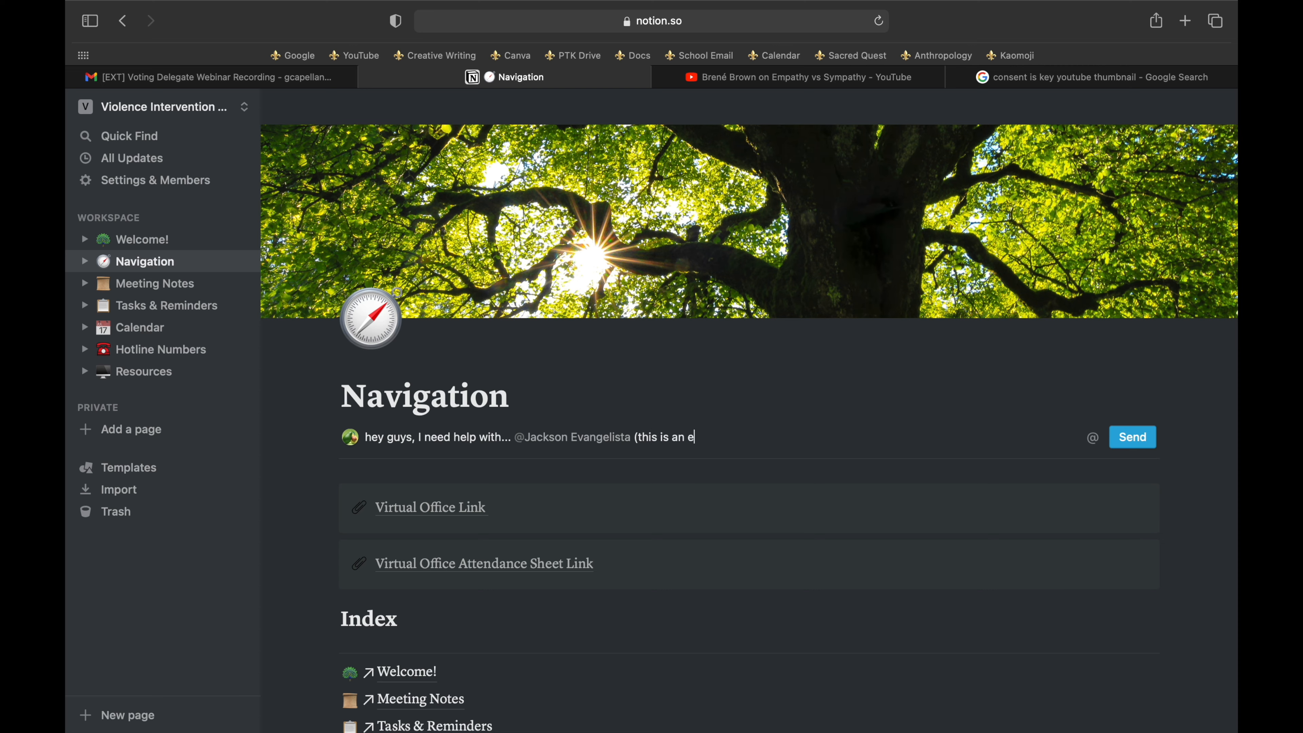
type("xample)")
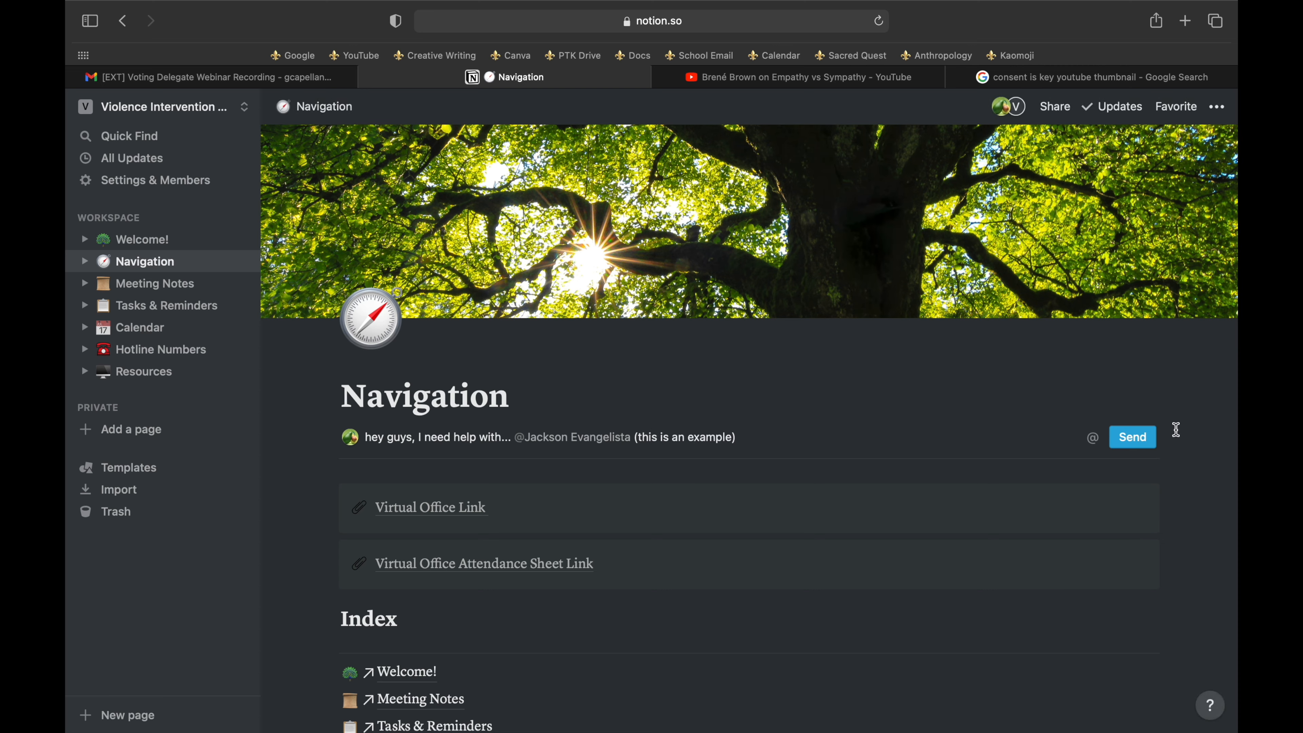
left_click(1133, 439)
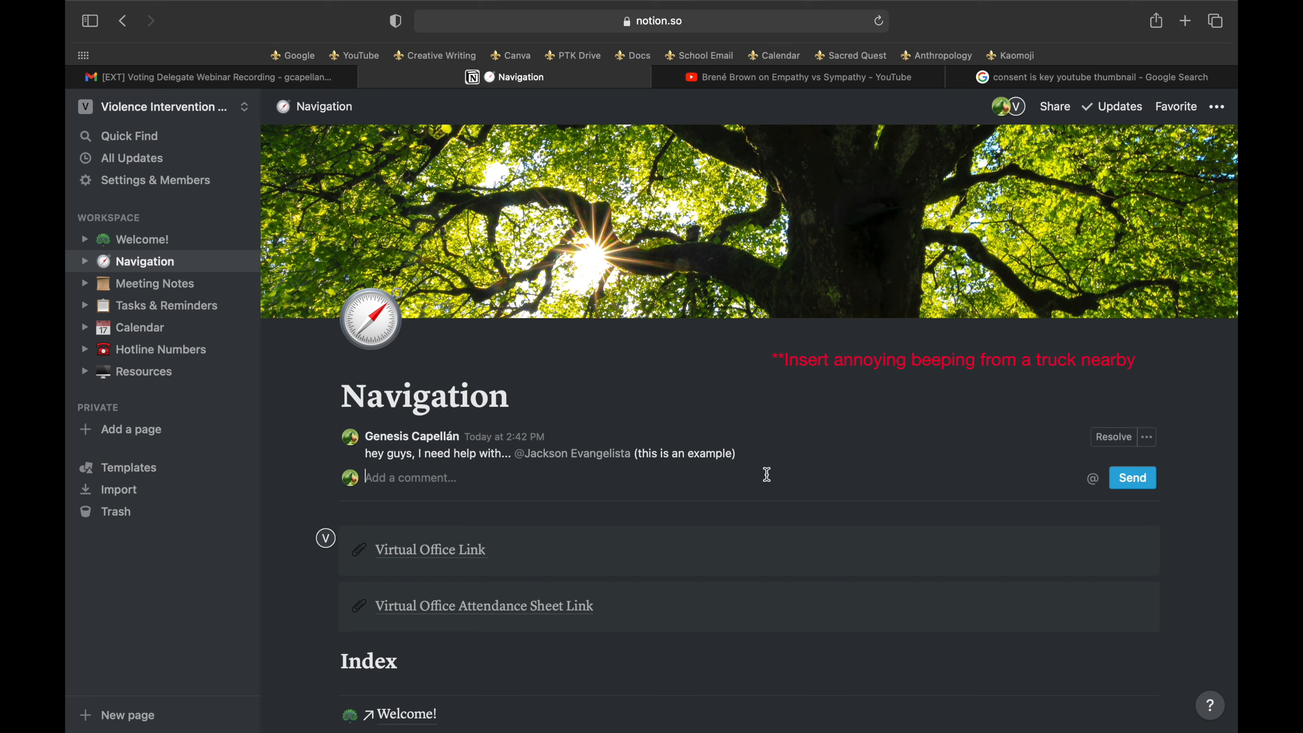
left_click(1114, 437)
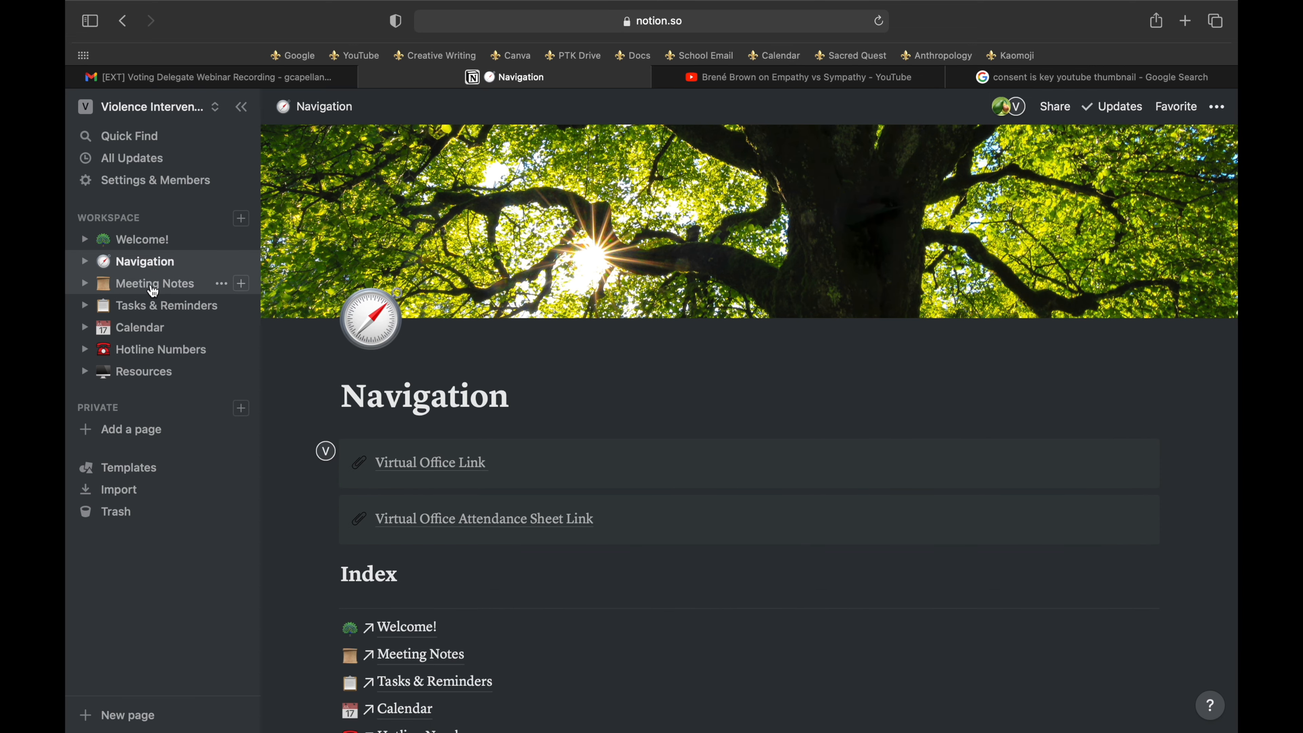
Open the Meeting Notes page and look over its description and gallery of entries
left_click(197, 281)
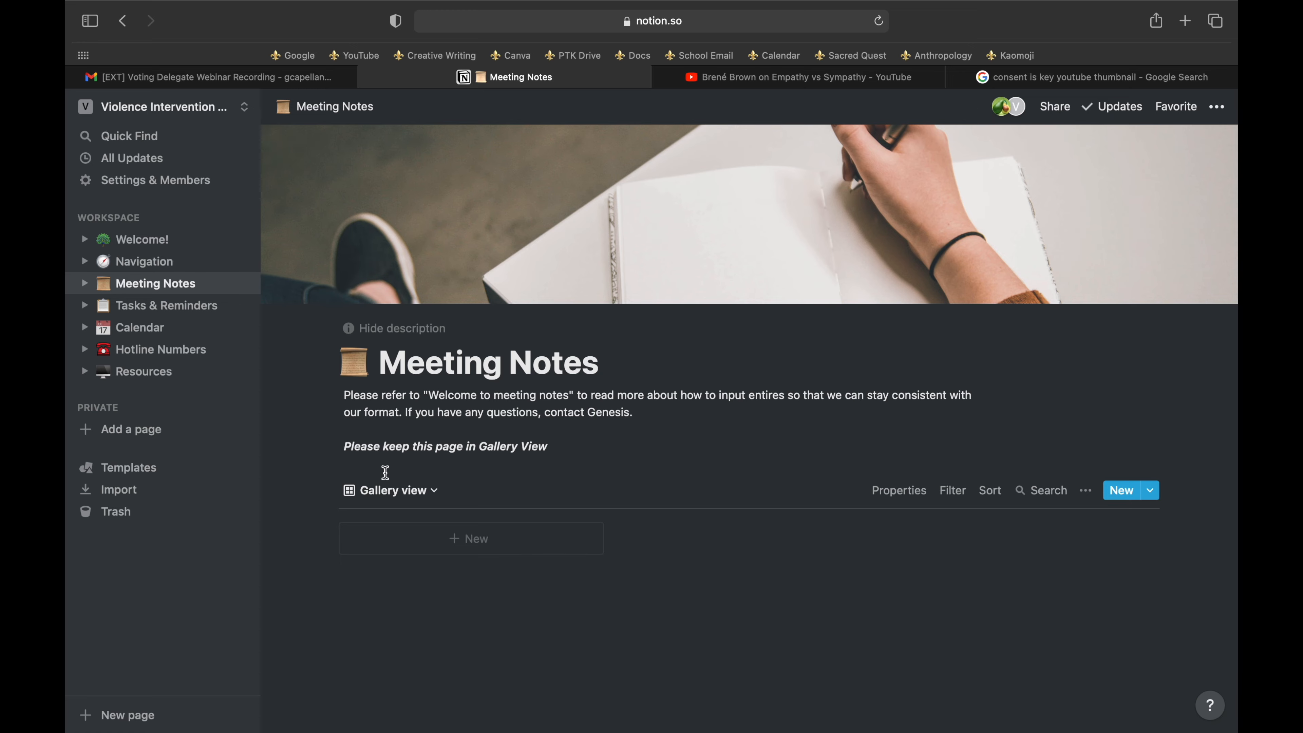
scroll(670, 498, "down", 5)
scroll(669, 498, "down", 4)
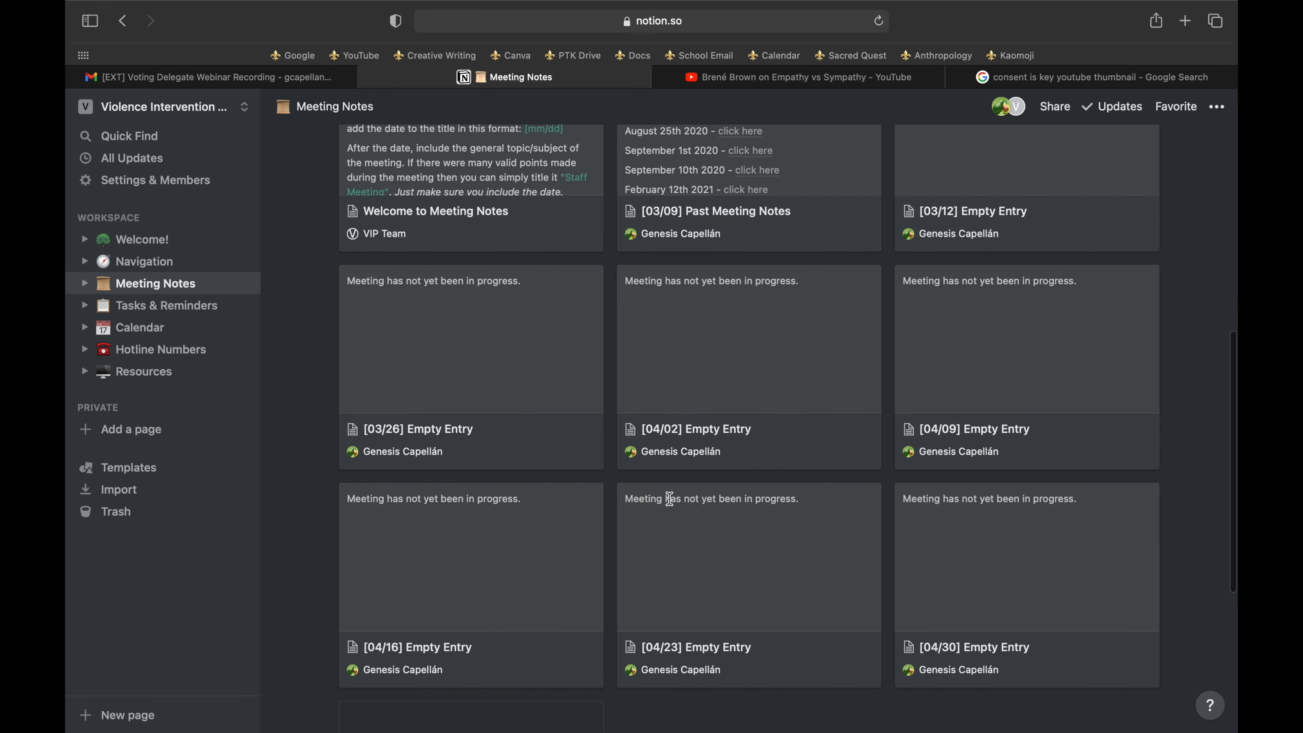
scroll(670, 501, "up", 10)
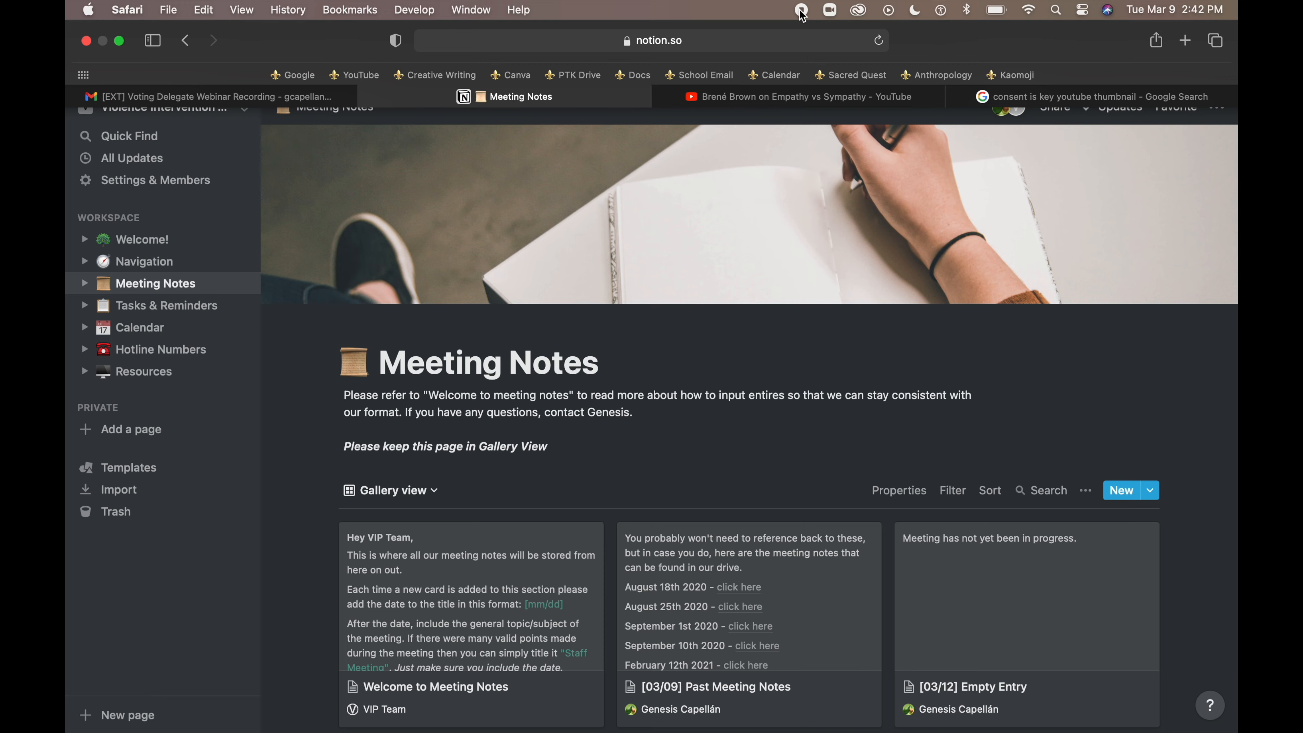
scroll(743, 423, "down", 1)
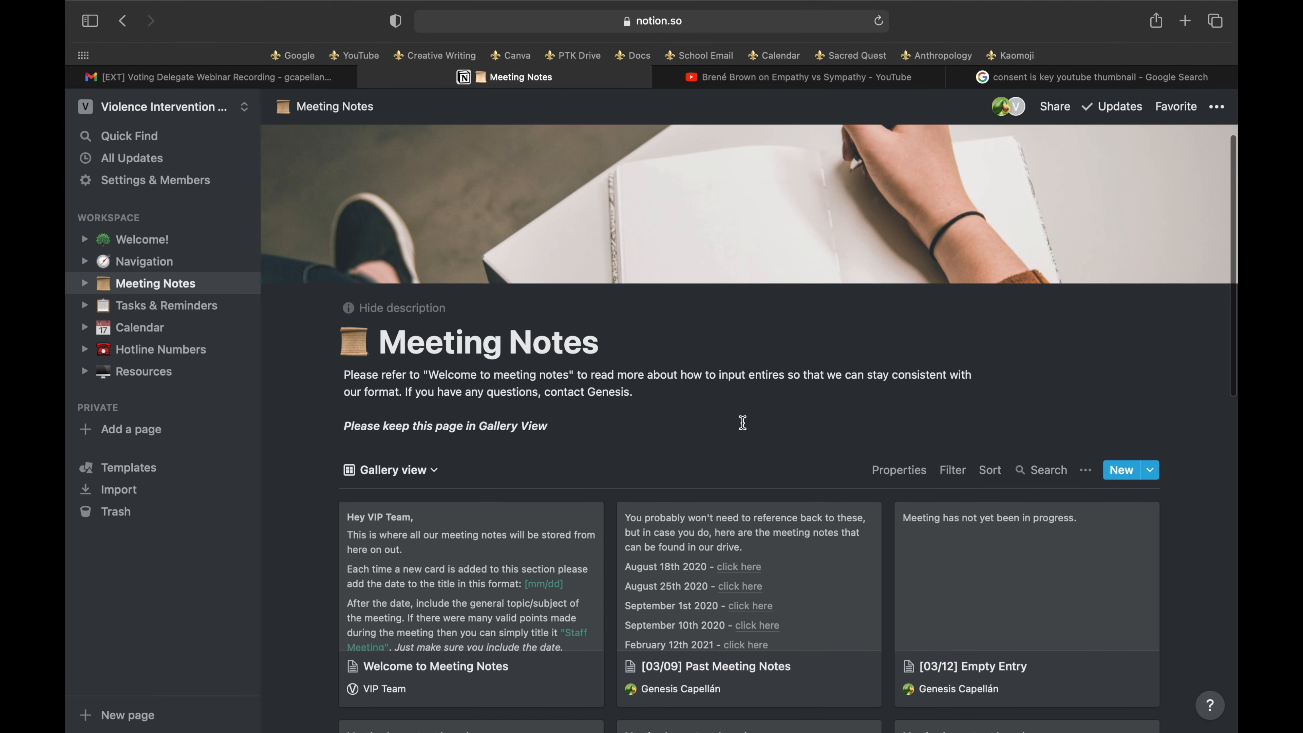
scroll(743, 422, "up", 1)
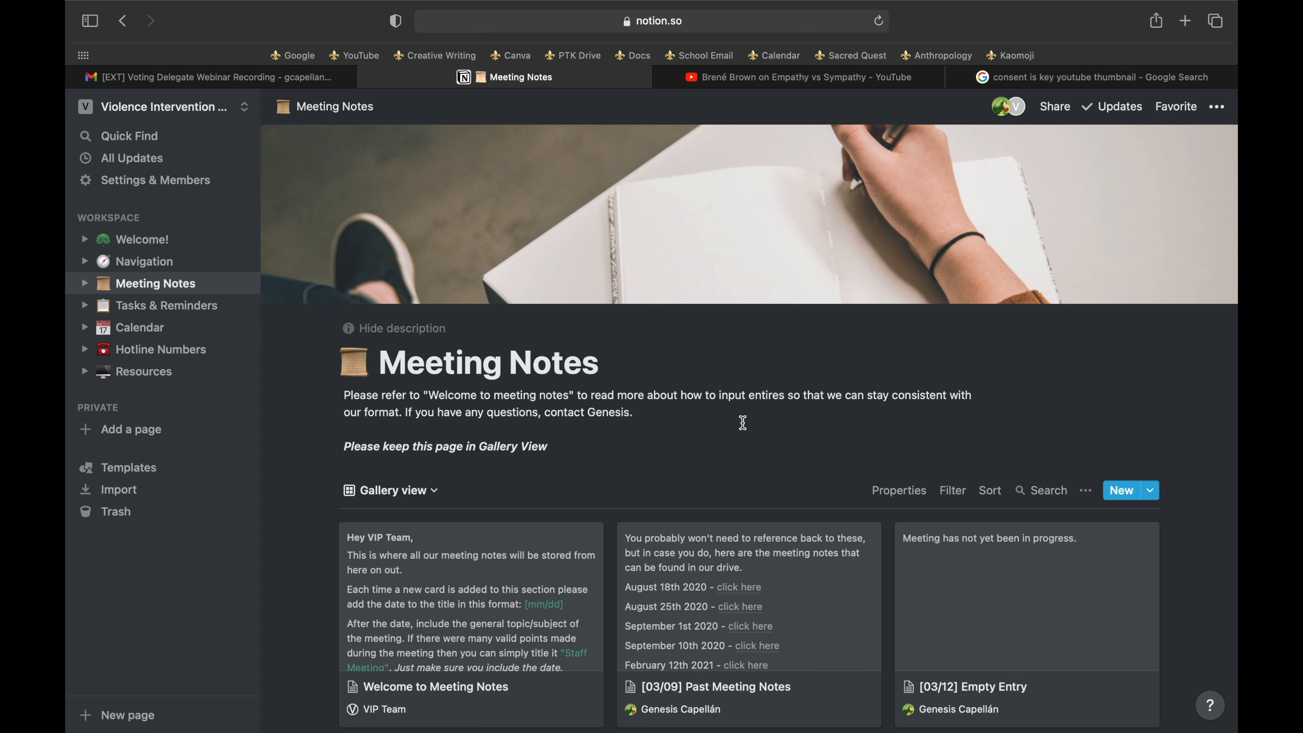
mouse_move(784, 196)
scroll(680, 415, "down", 2)
scroll(500, 394, "down", 5)
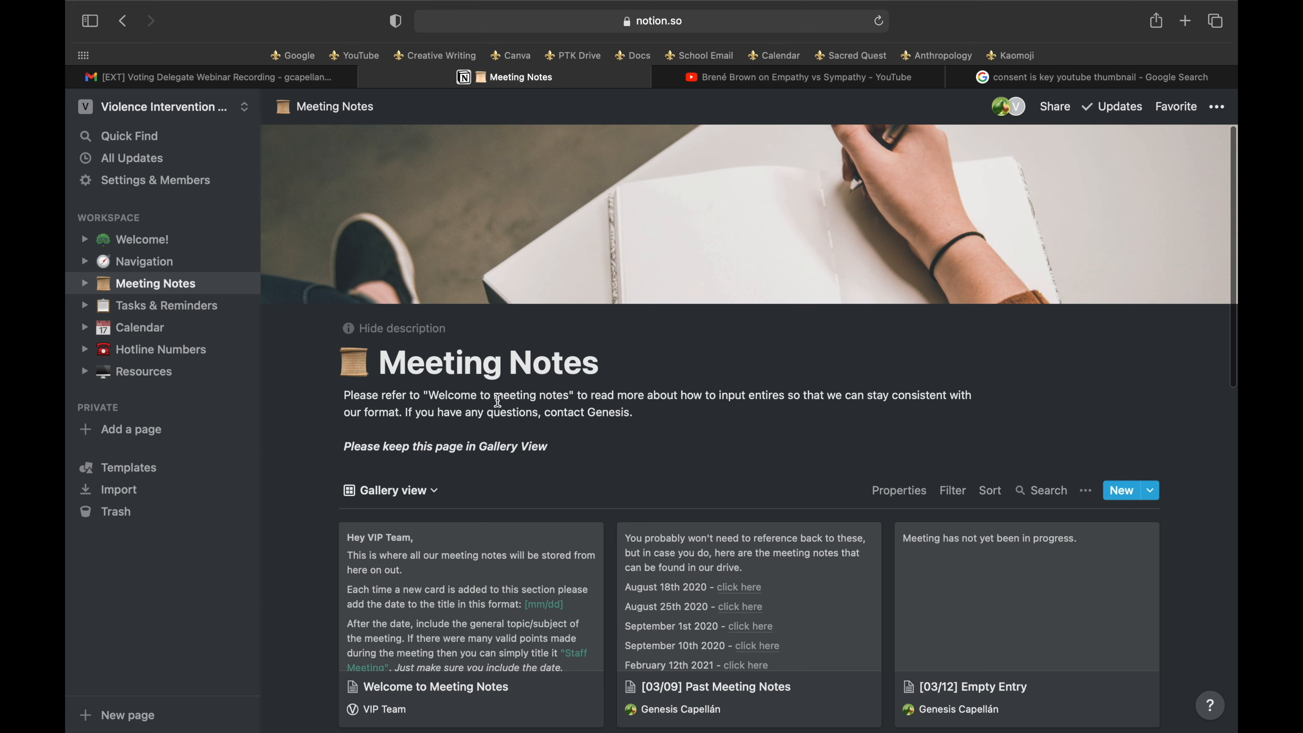
Read the entry-titling guidelines and examples in the "Welcome to Meeting Notes" card, then close it
left_click(468, 523)
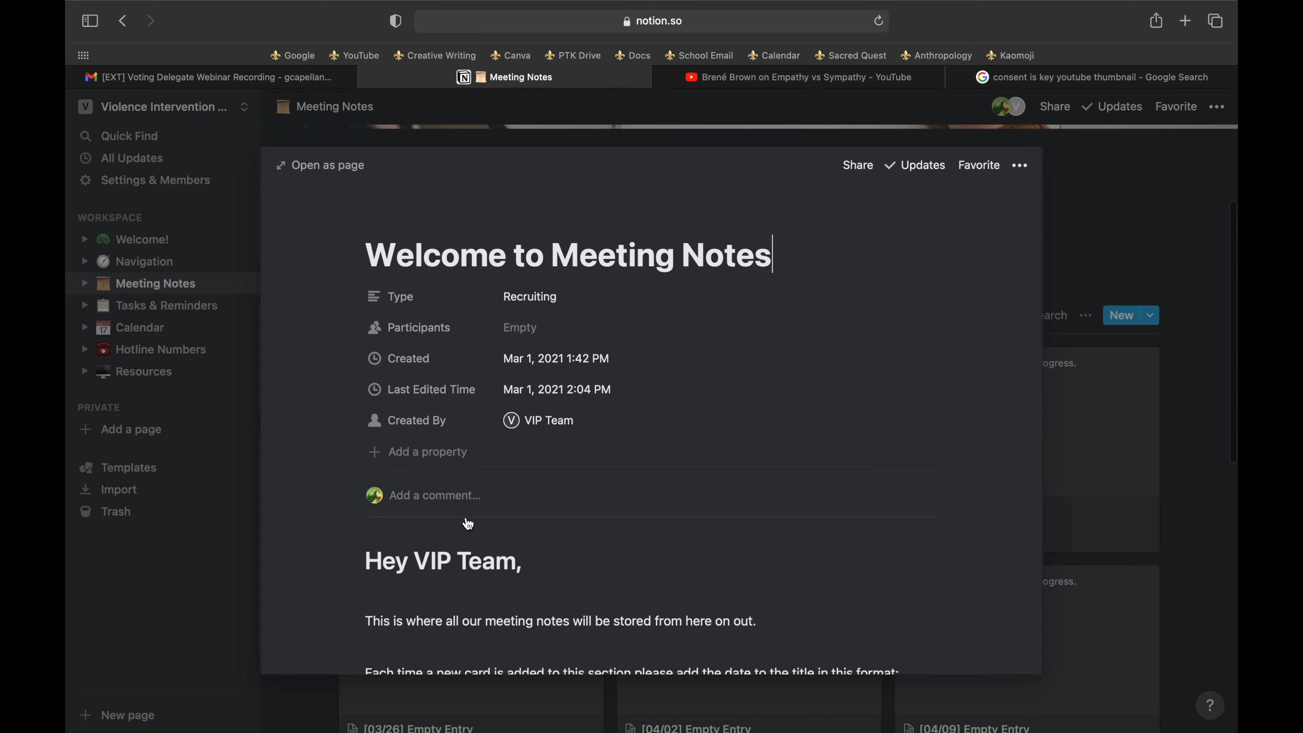
scroll(625, 544, "down", 5)
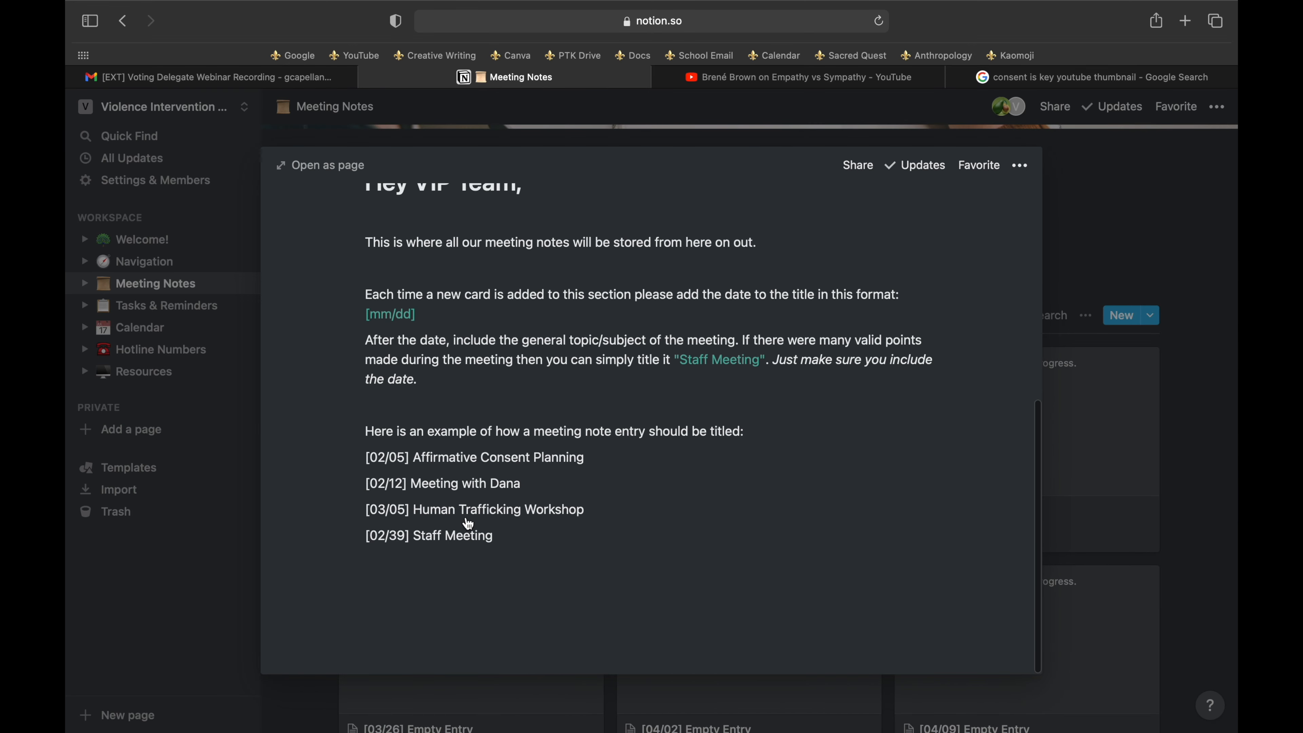
left_click(1194, 400)
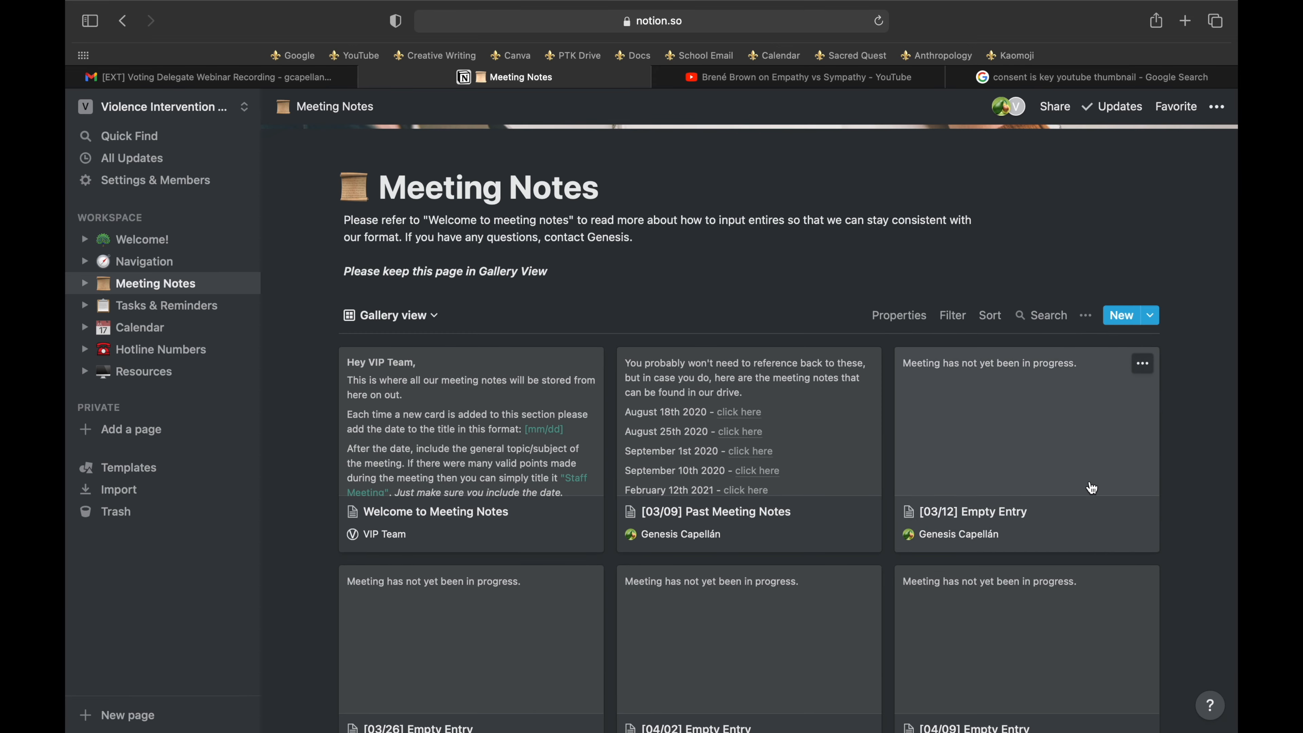
View the dated links in the "[03/09] Past Meeting Notes" card, then close it
left_click(823, 485)
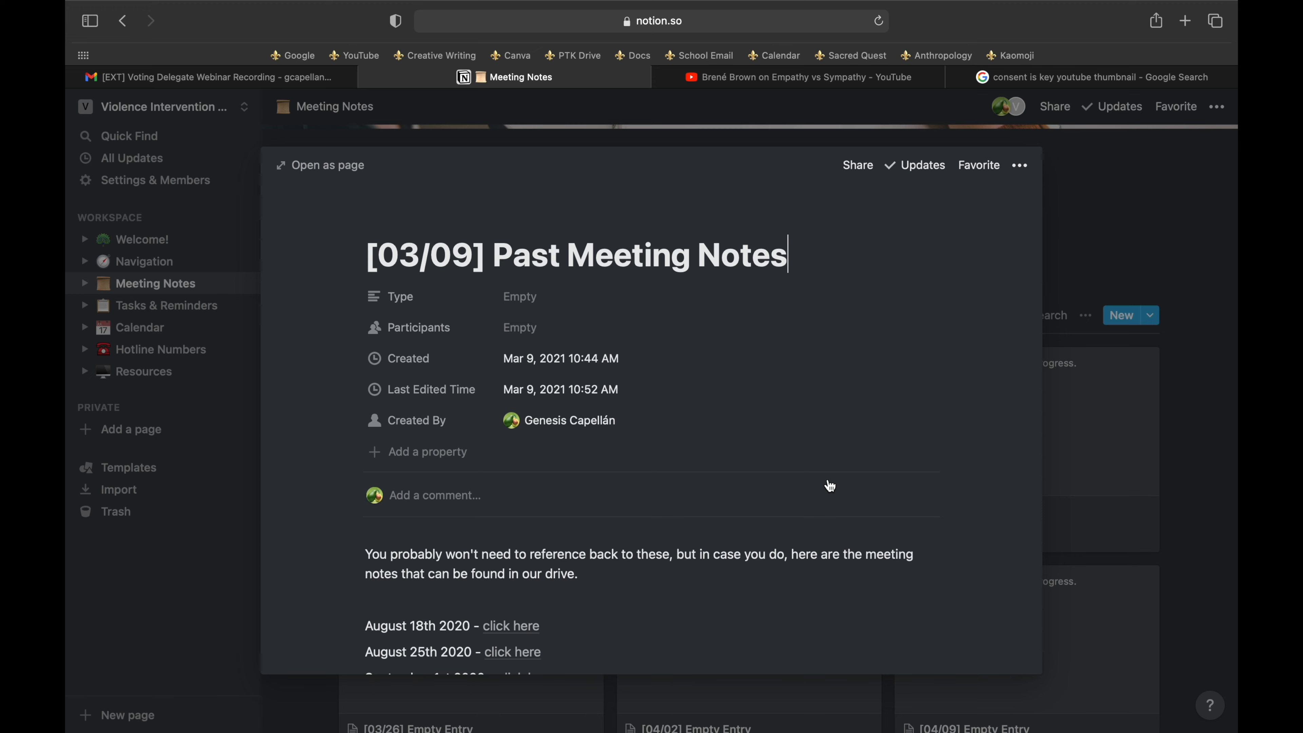
scroll(800, 493, "down", 1)
scroll(796, 497, "down", 3)
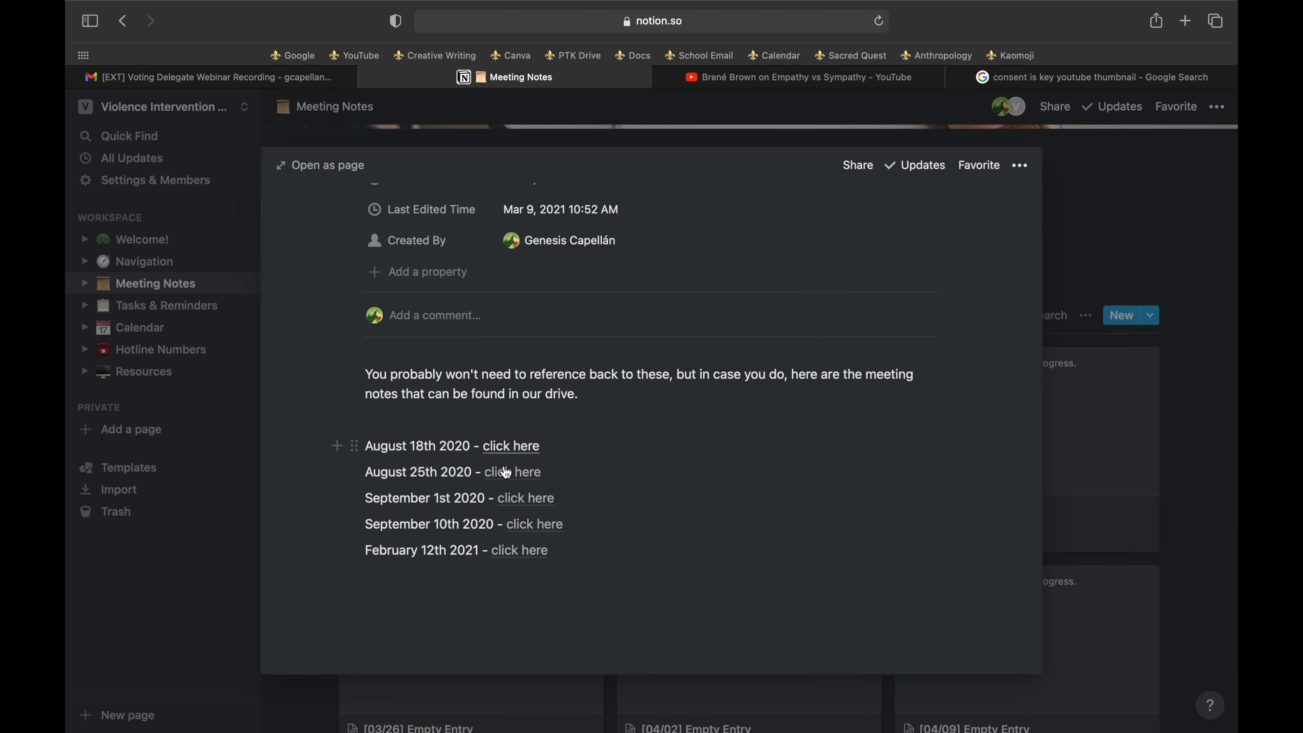
left_click(1220, 443)
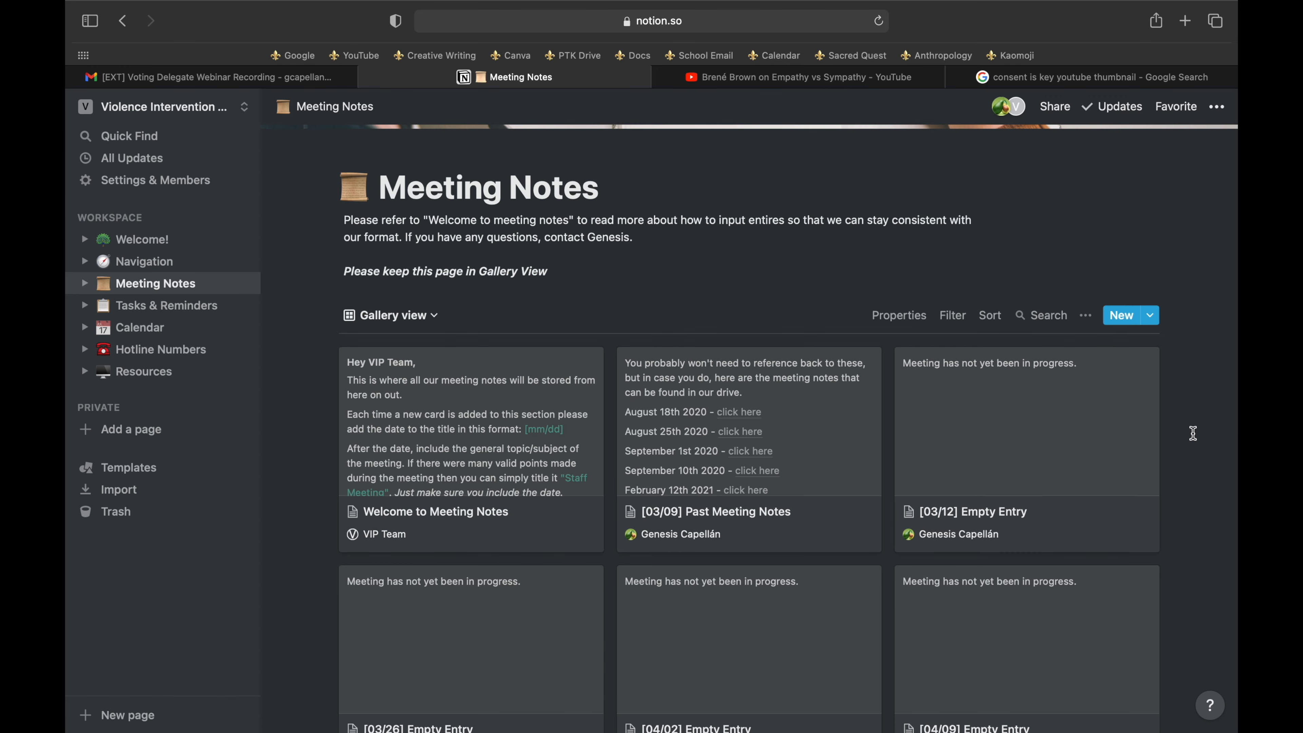
Look through the empty dated entries in the Meeting Notes gallery
scroll(1202, 448, "down", 3)
scroll(1201, 449, "up", 1)
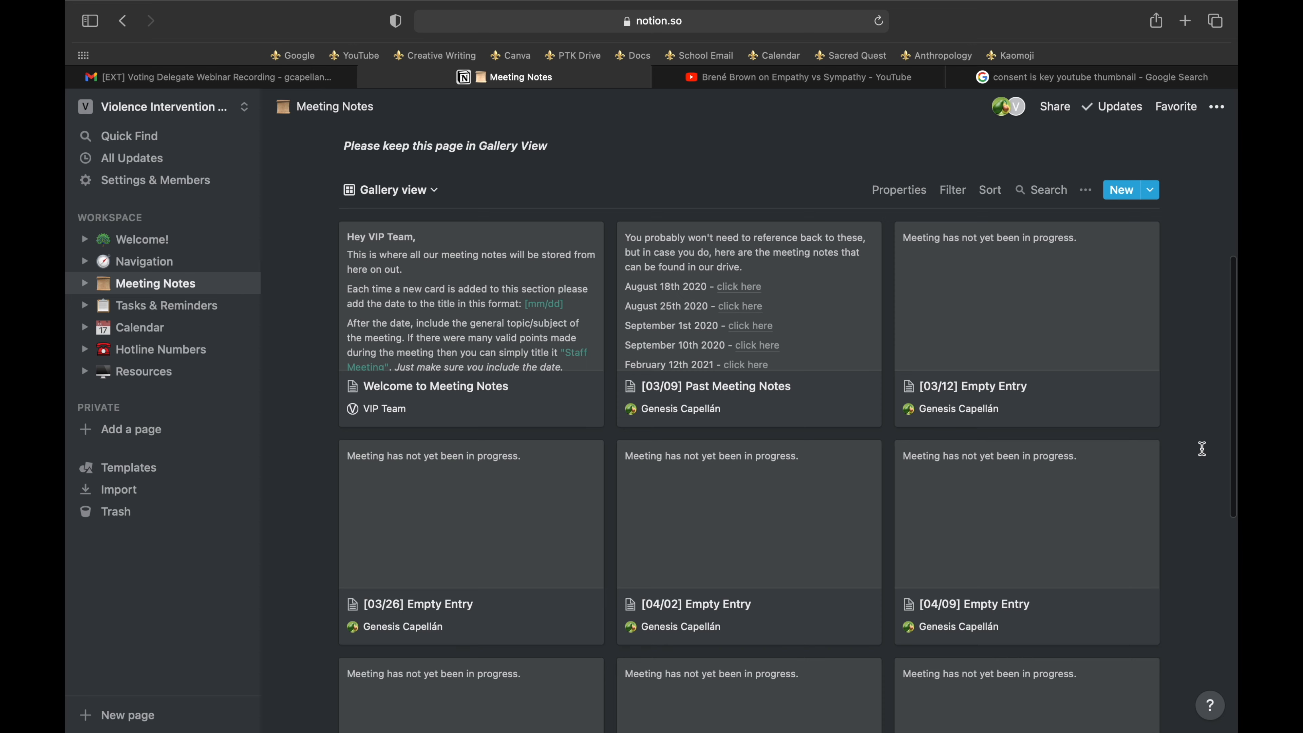
scroll(1202, 449, "down", 5)
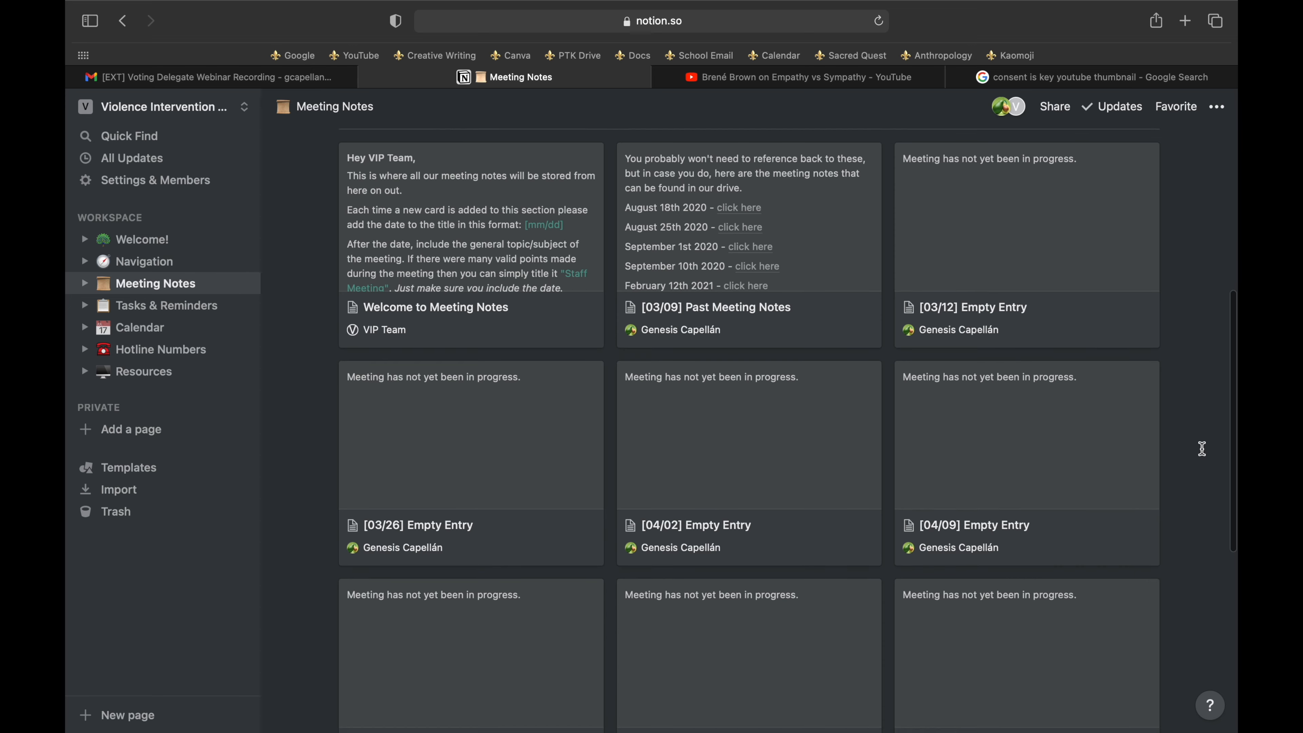
scroll(1202, 448, "up", 1)
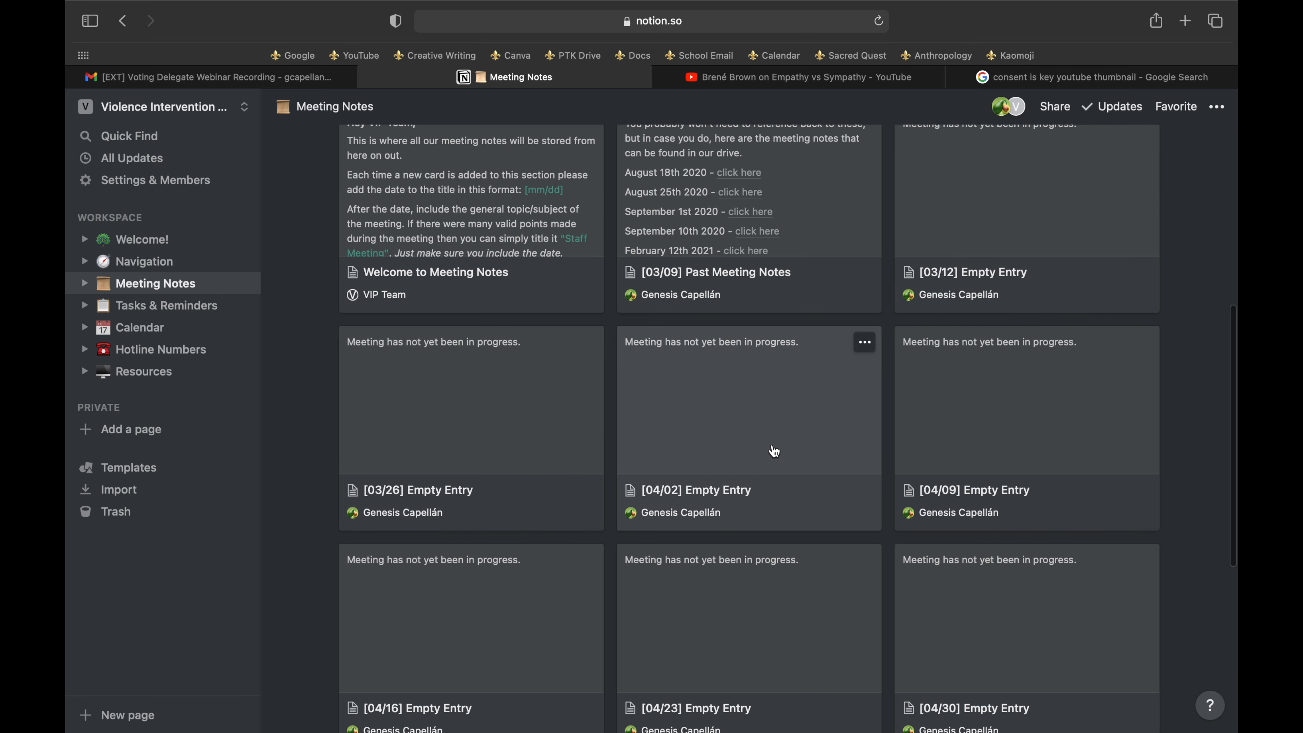
Open the 03/12 meeting entry and replace "Empty Entry" in its title with "Human Trafficking", keeping the date prefix
scroll(735, 485, "up", 6)
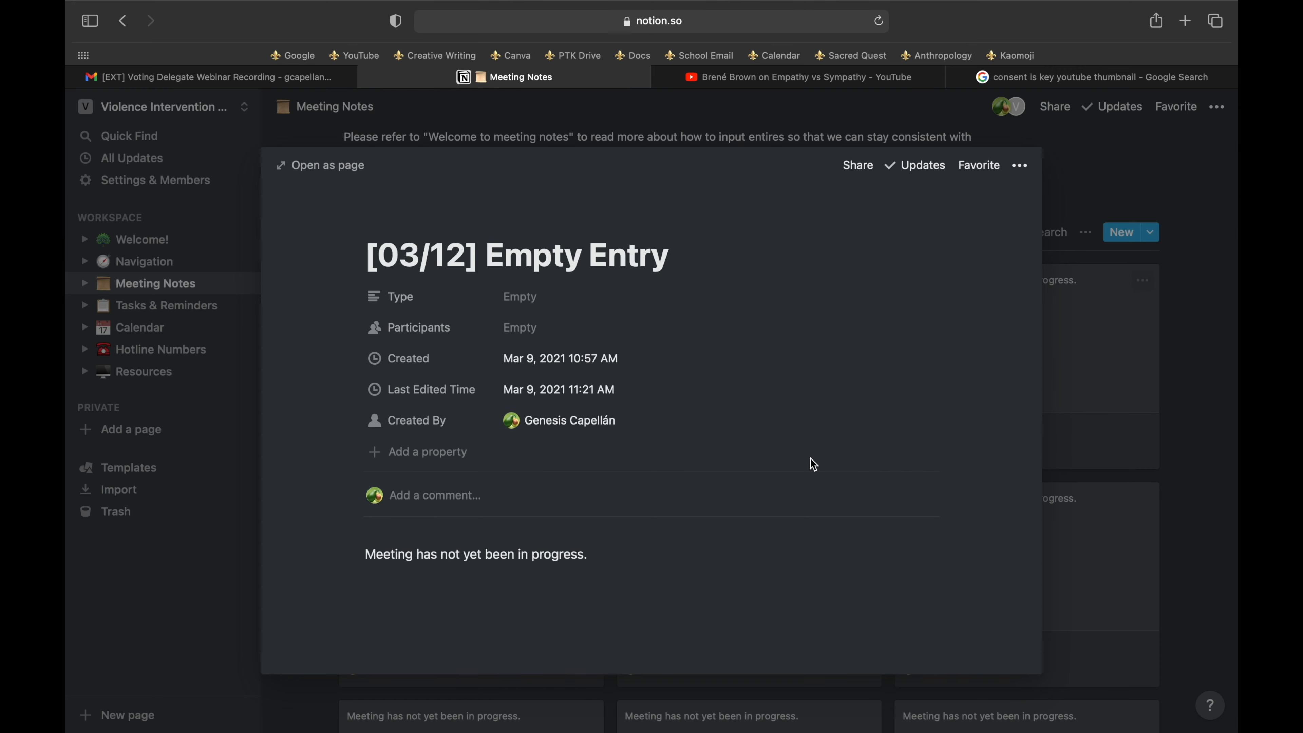
scroll(808, 459, "down", 2)
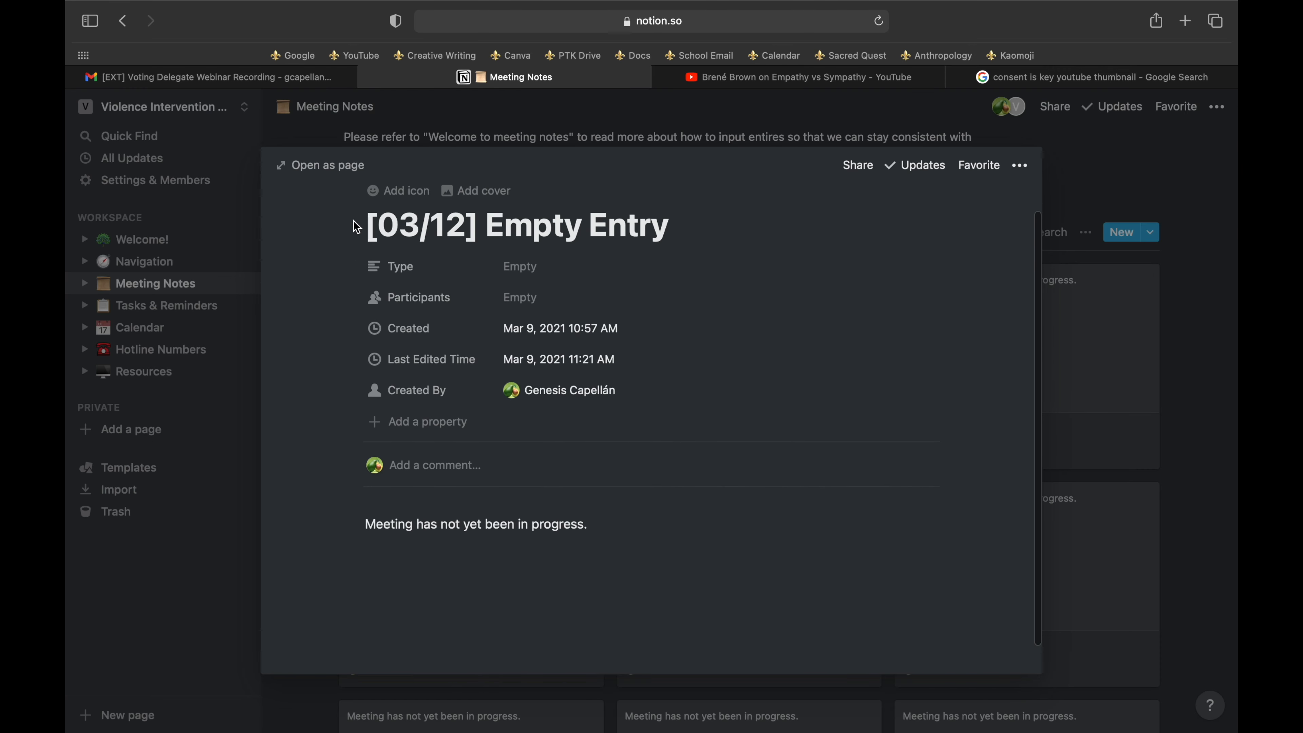
left_click_drag(669, 236, 506, 236)
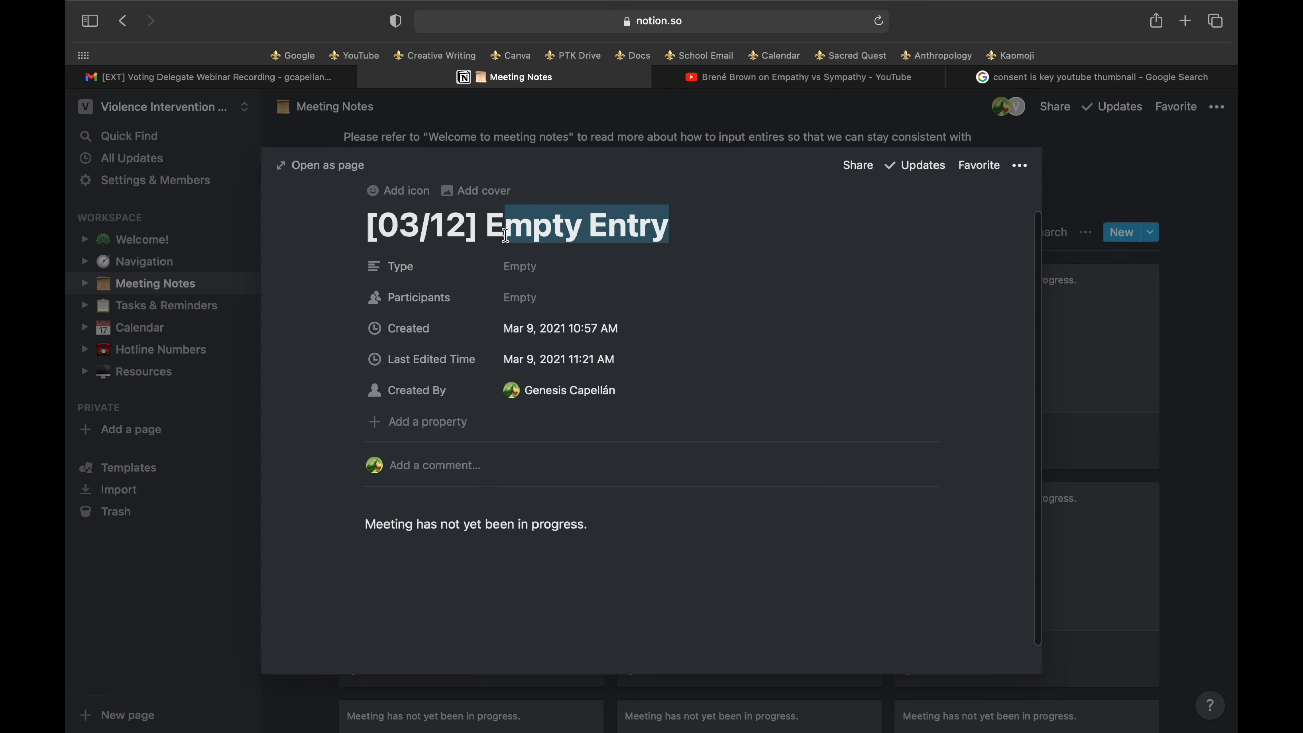
key("BackSpace")
key("BackSpace")
key("BackSpace")
type("Hum")
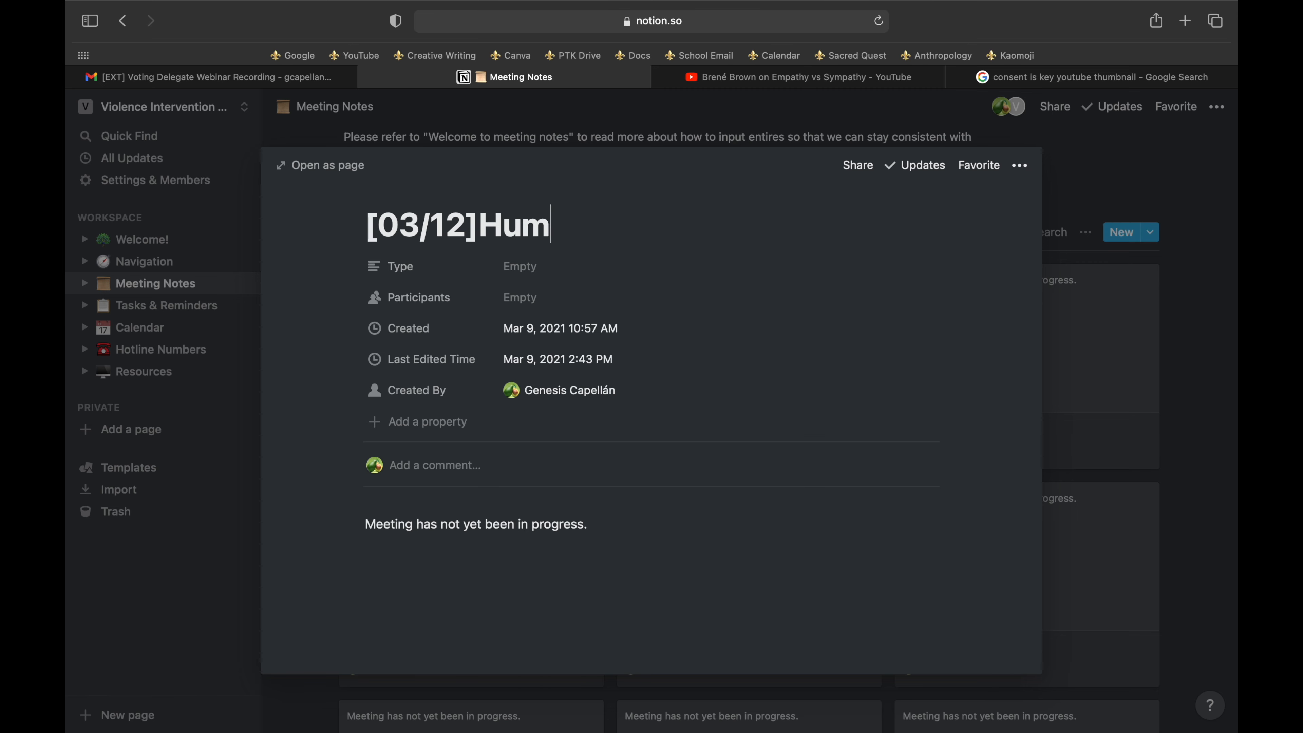
type("an Trafficking")
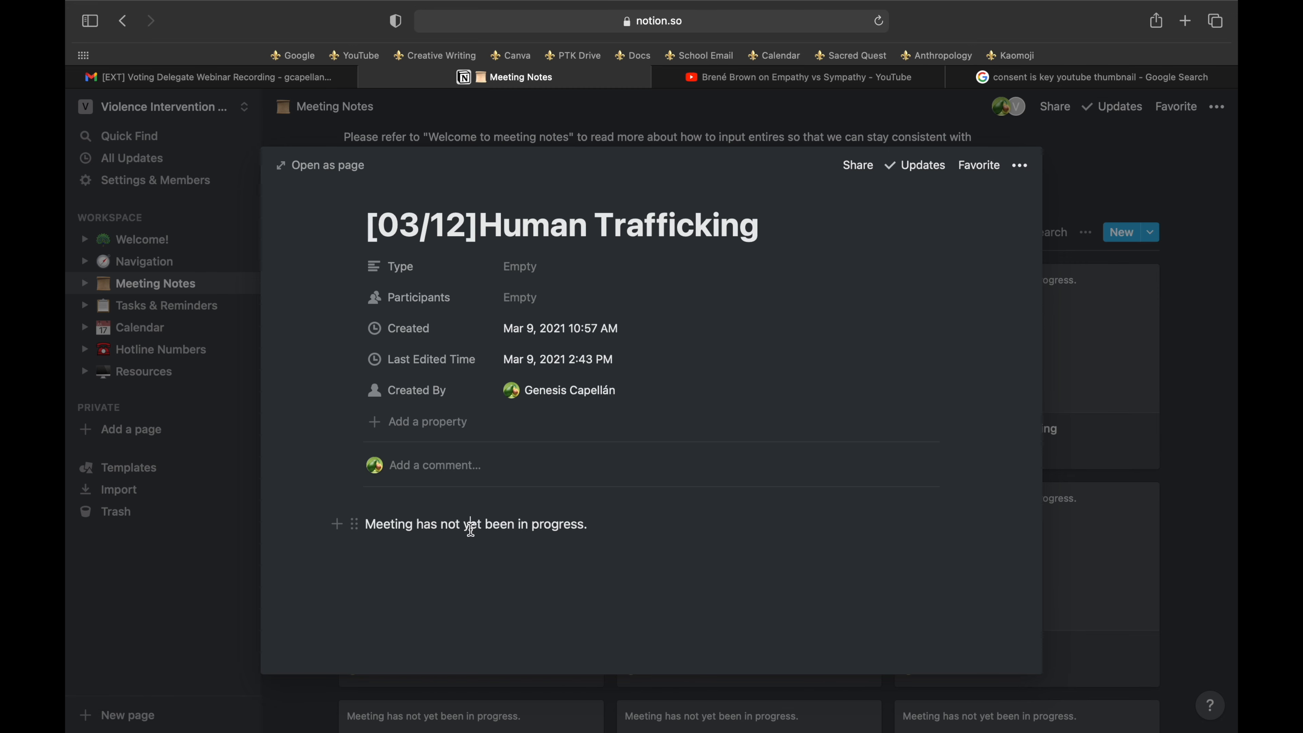
Start an empty line below the entry's "Meeting has not yet been in progress." text
scroll(470, 526, "down", 2)
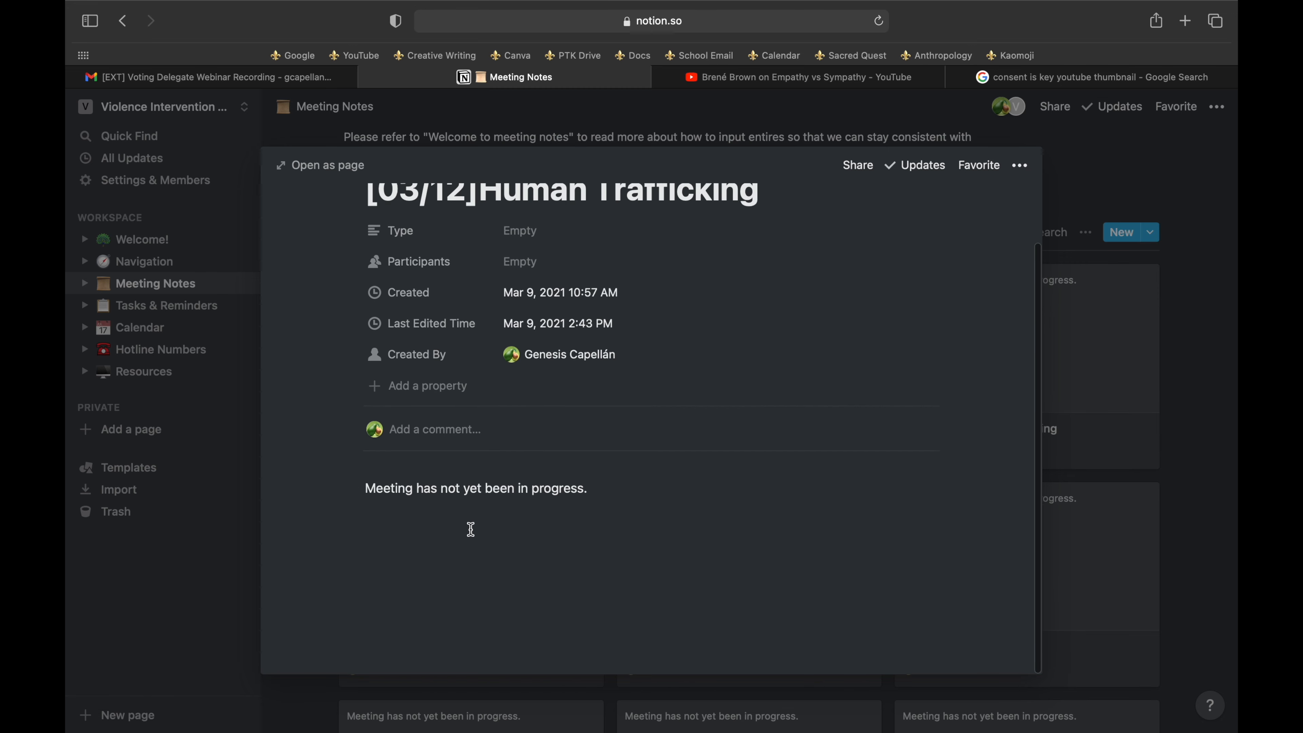
left_click(599, 507)
scroll(392, 567, "up", 2)
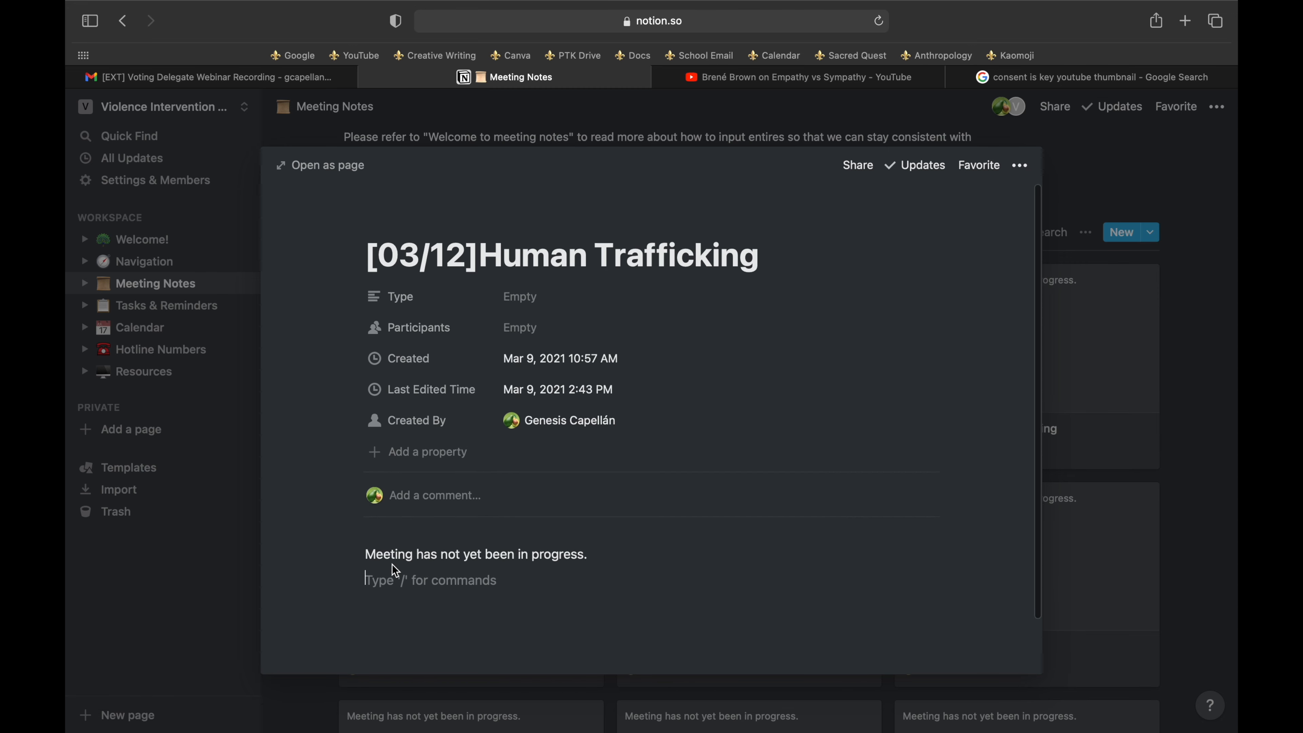
Restore the entry's title to "[03/12] Empty Entry" and close the entry
left_click_drag(774, 256, 478, 255)
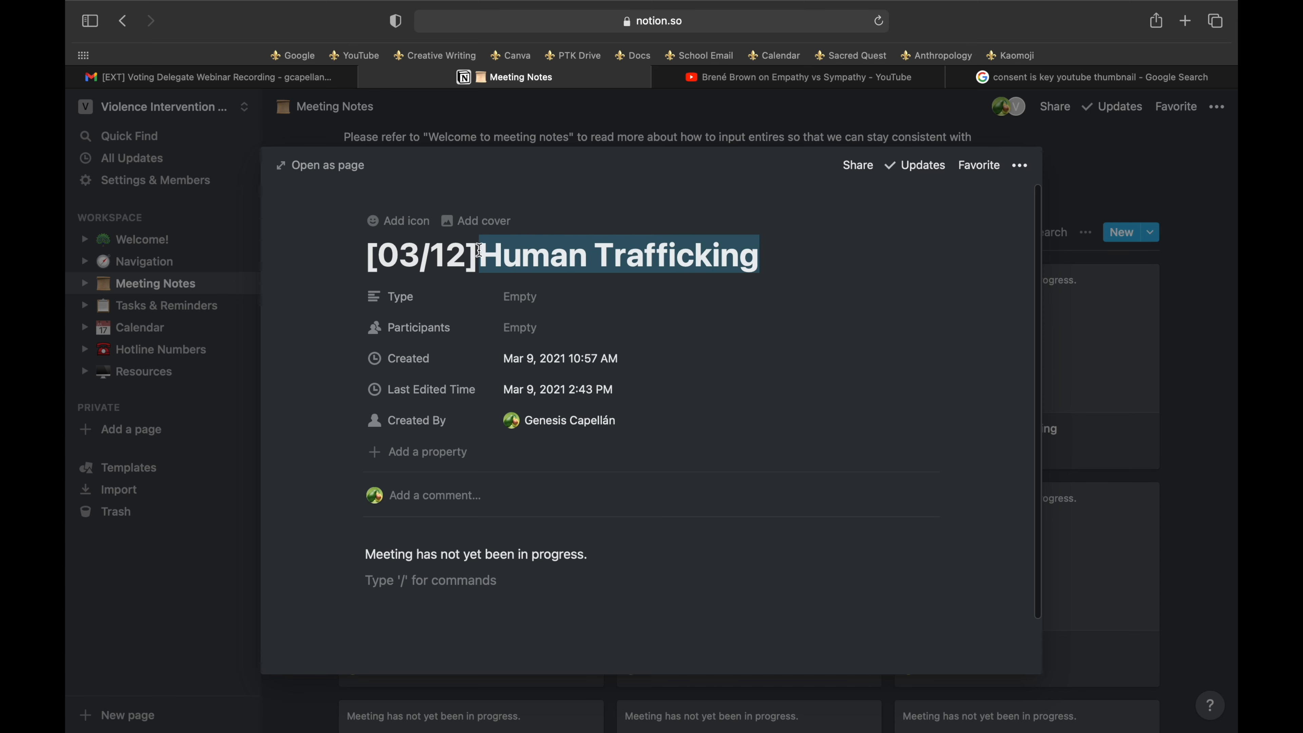
key("BackSpace")
type("EMoty")
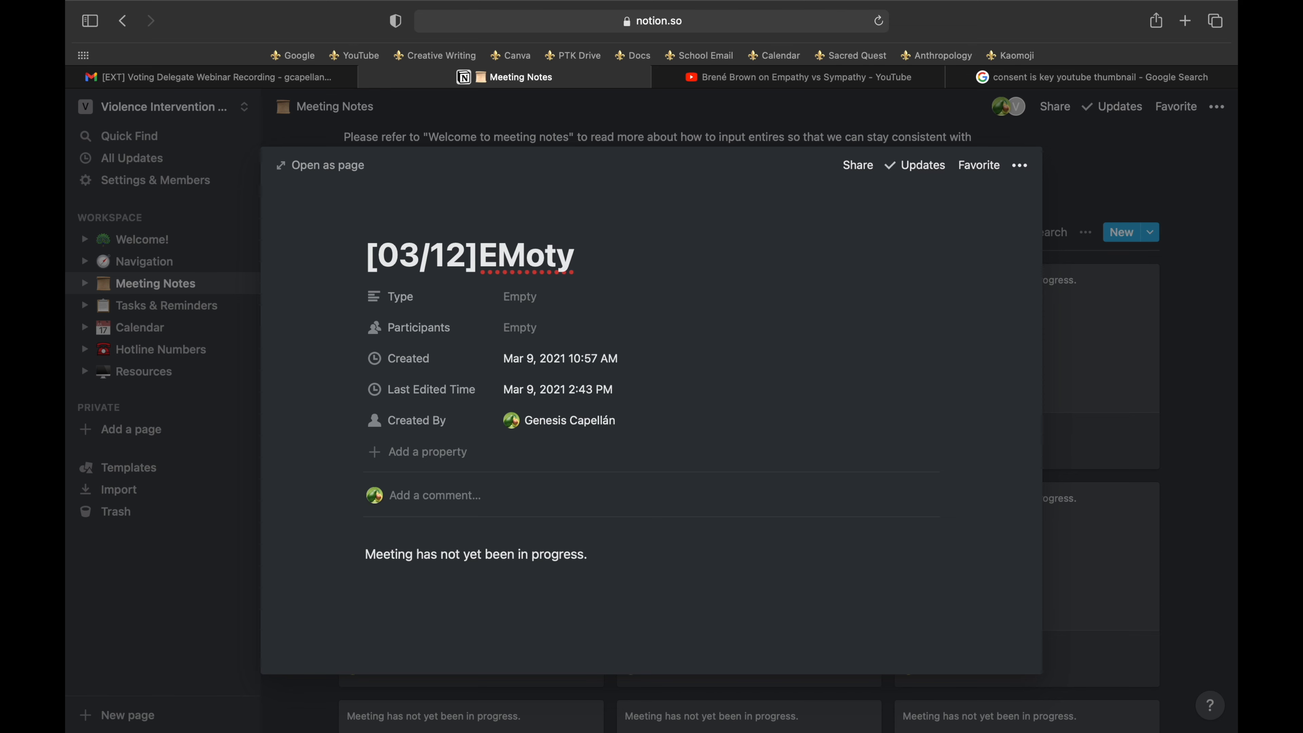
key("BackSpace")
key("BackSpace")
key("BackSpace")
key("BackSpace")
key("BackSpace")
type("m")
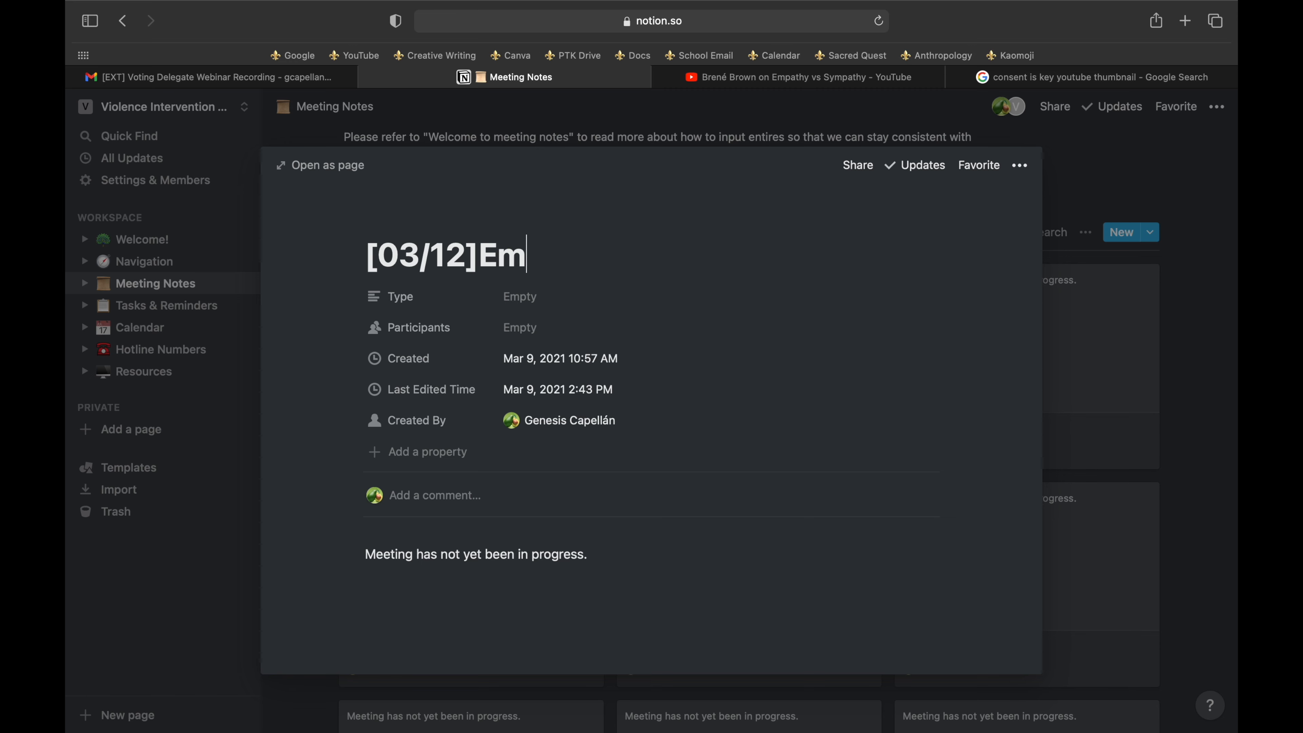
type("pty Entry")
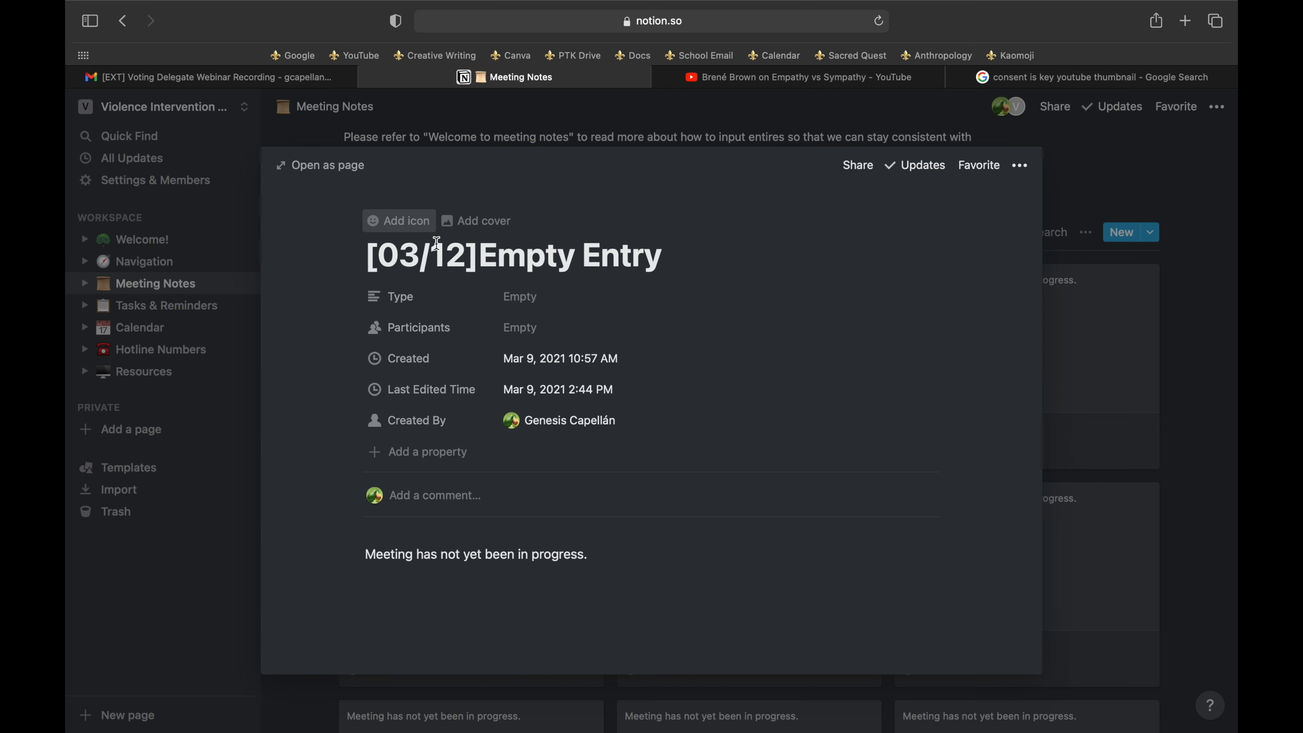
left_click(481, 257)
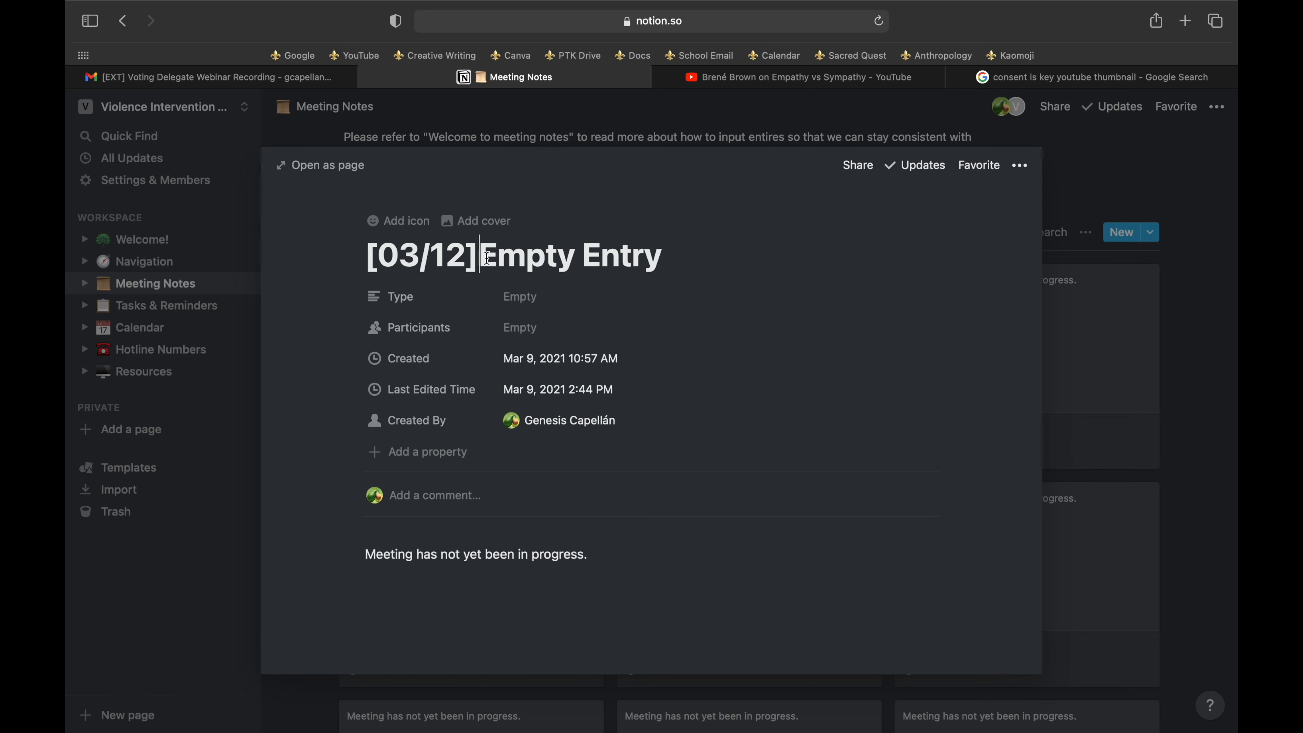
left_click(1201, 518)
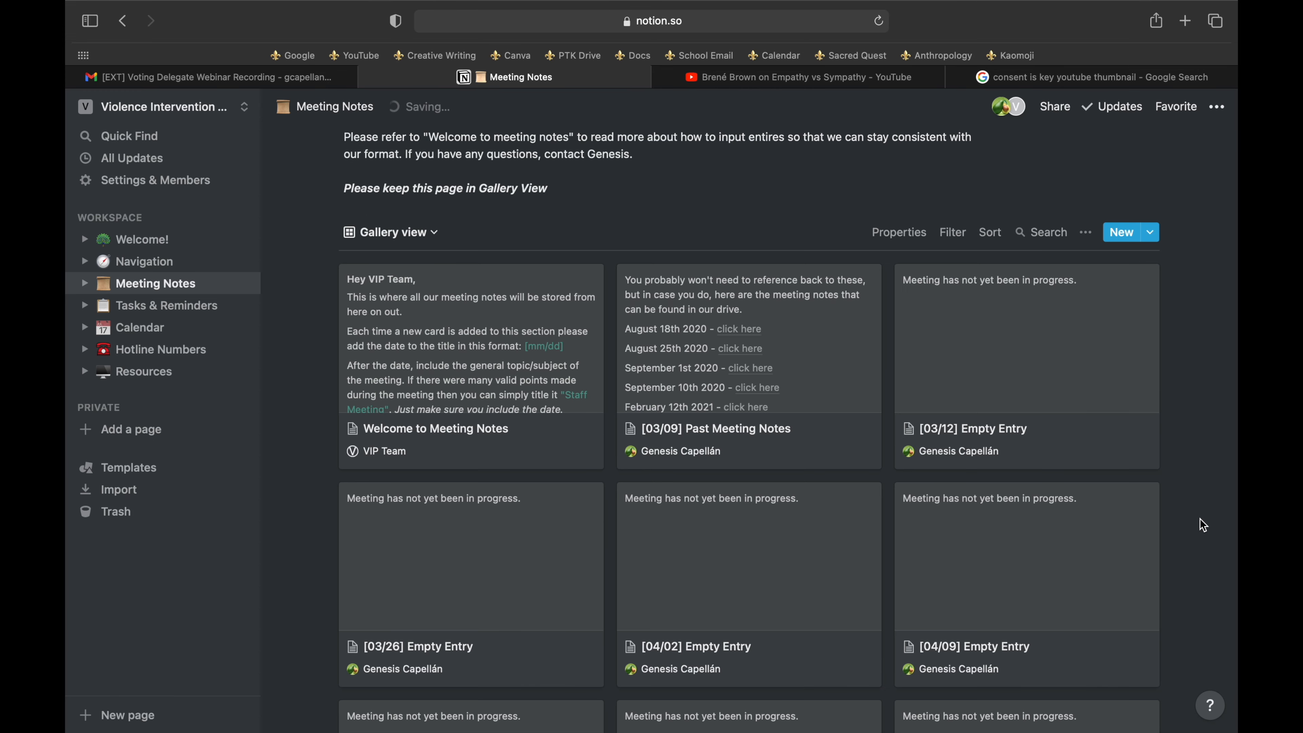
Create a new entry at the end of the Meeting Notes gallery
scroll(1049, 535, "down", 2)
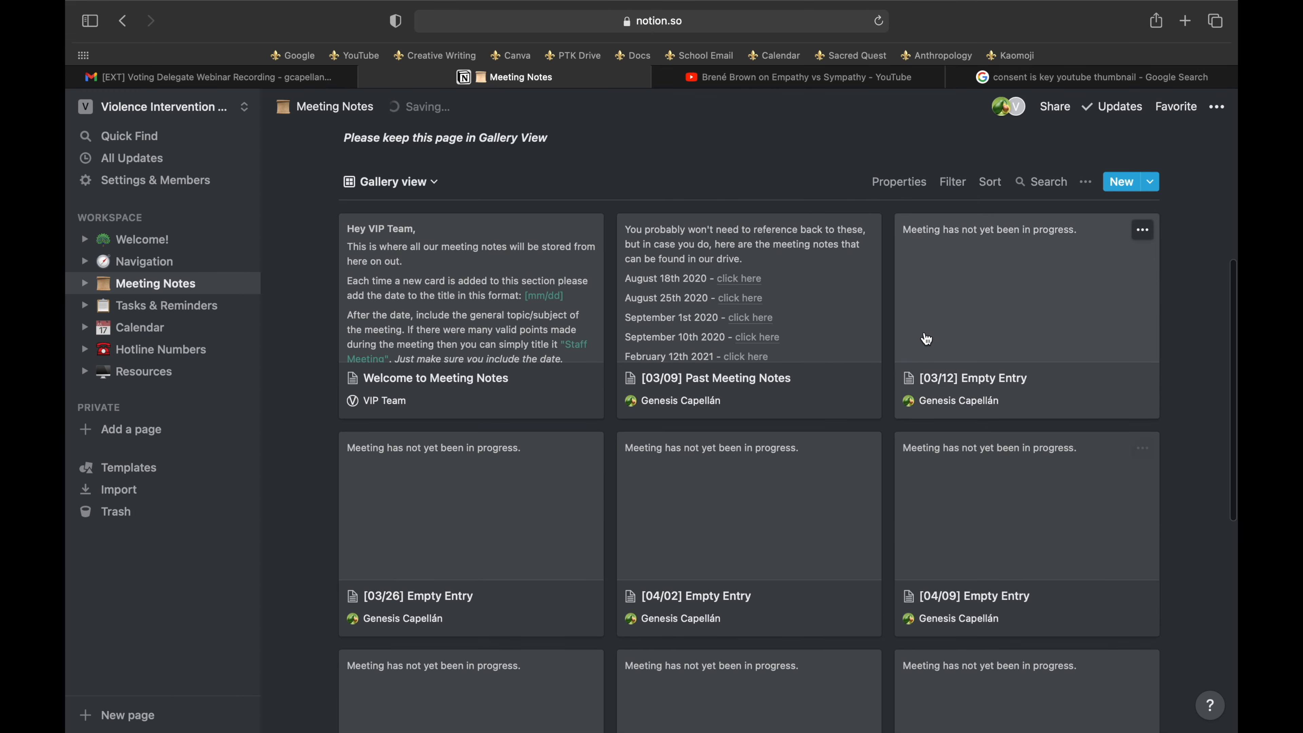
scroll(928, 359, "down", 2)
scroll(542, 501, "down", 3)
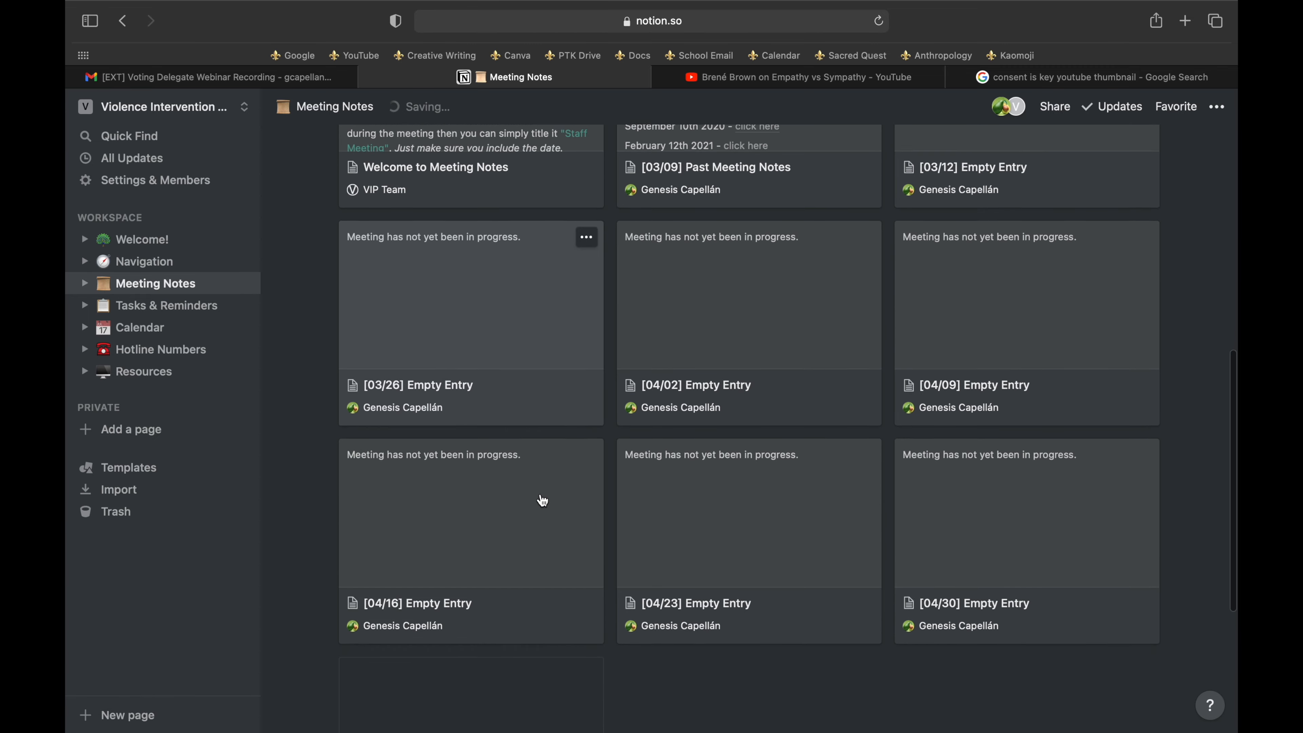
scroll(525, 377, "down", 5)
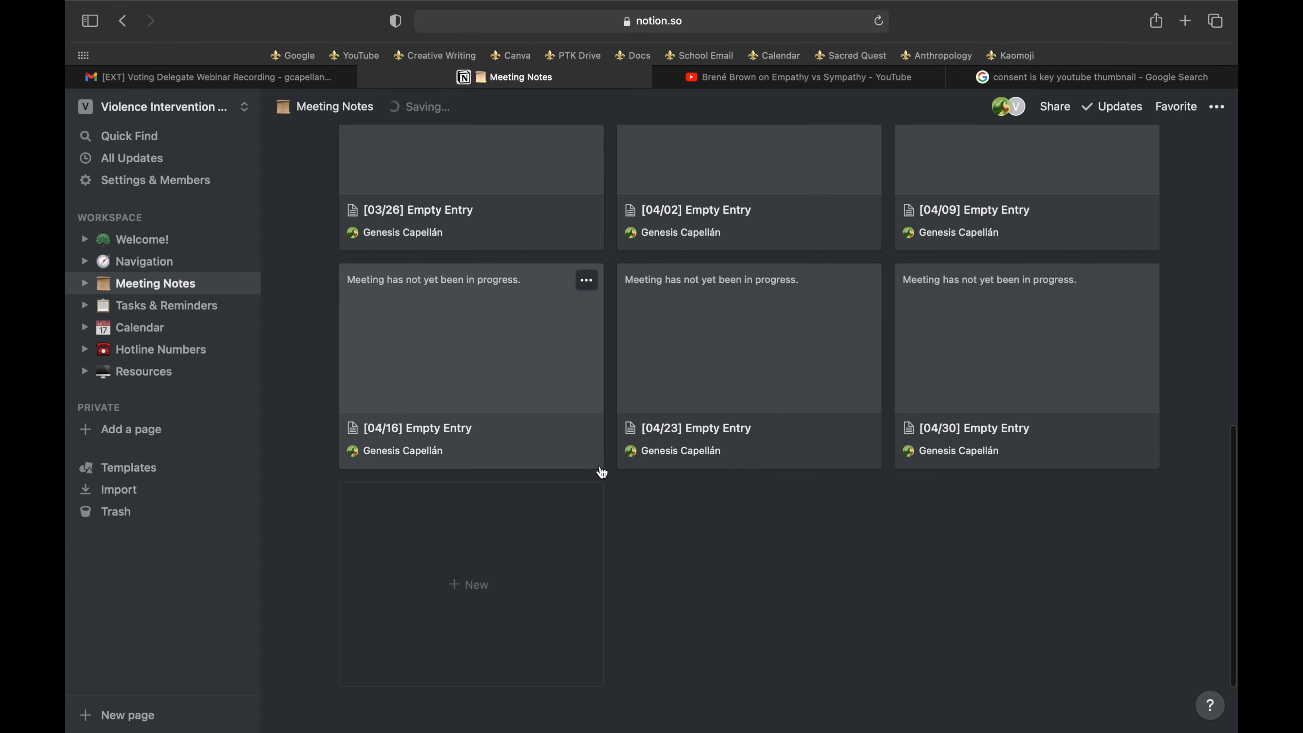
scroll(602, 472, "up", 2)
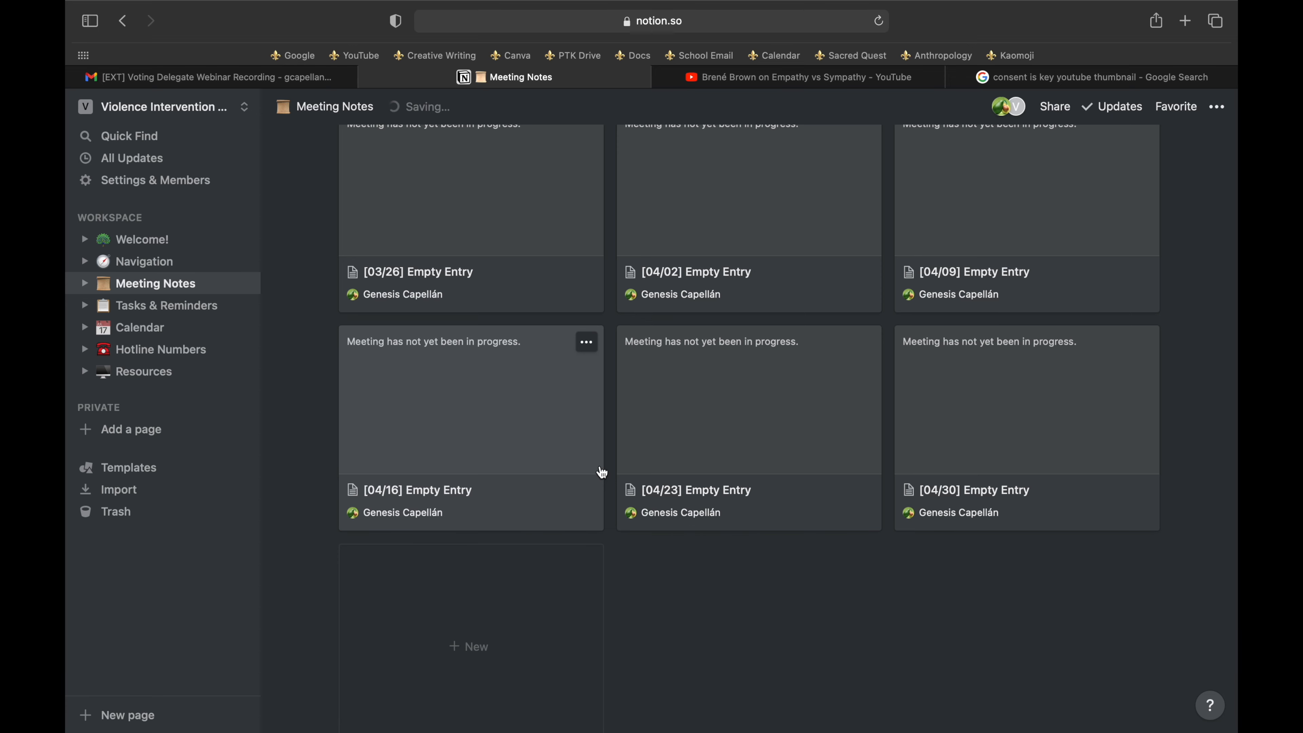
scroll(461, 543, "down", 4)
left_click(455, 532)
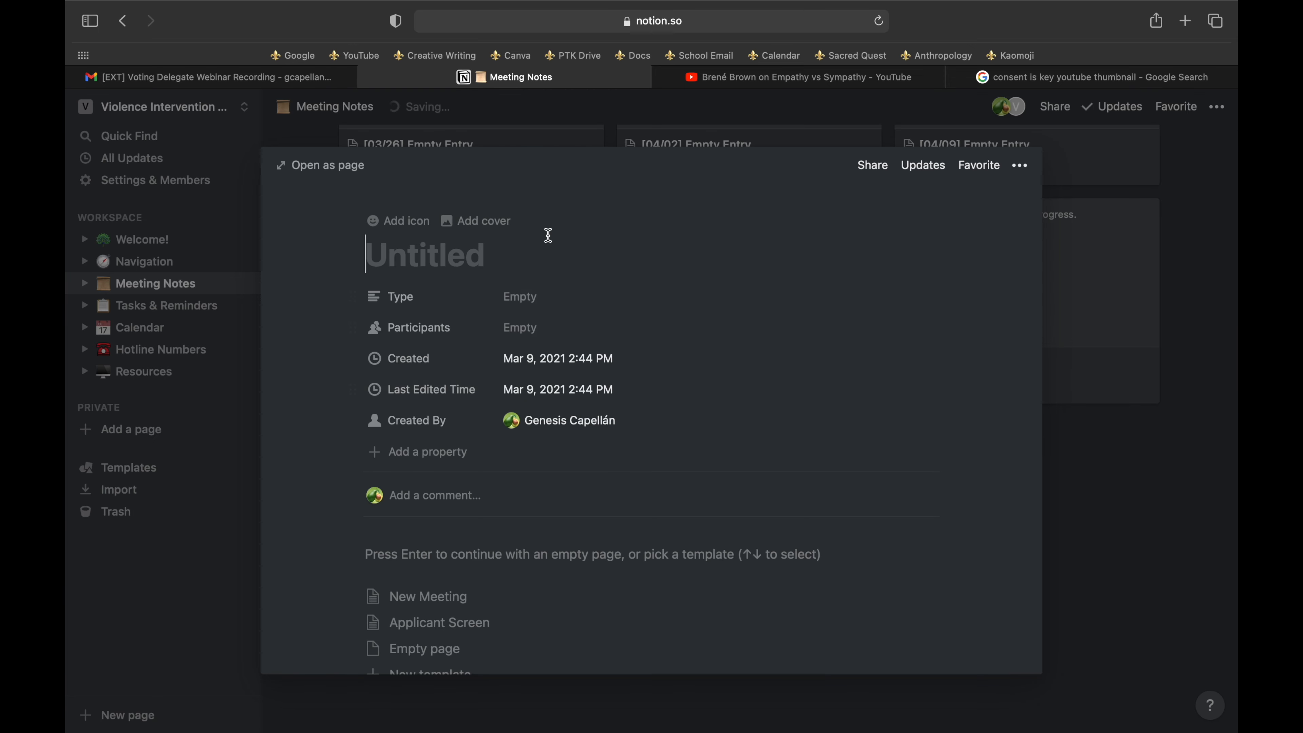
Title the new meeting entry "[mmddd] topic" and close it
type("{mm")
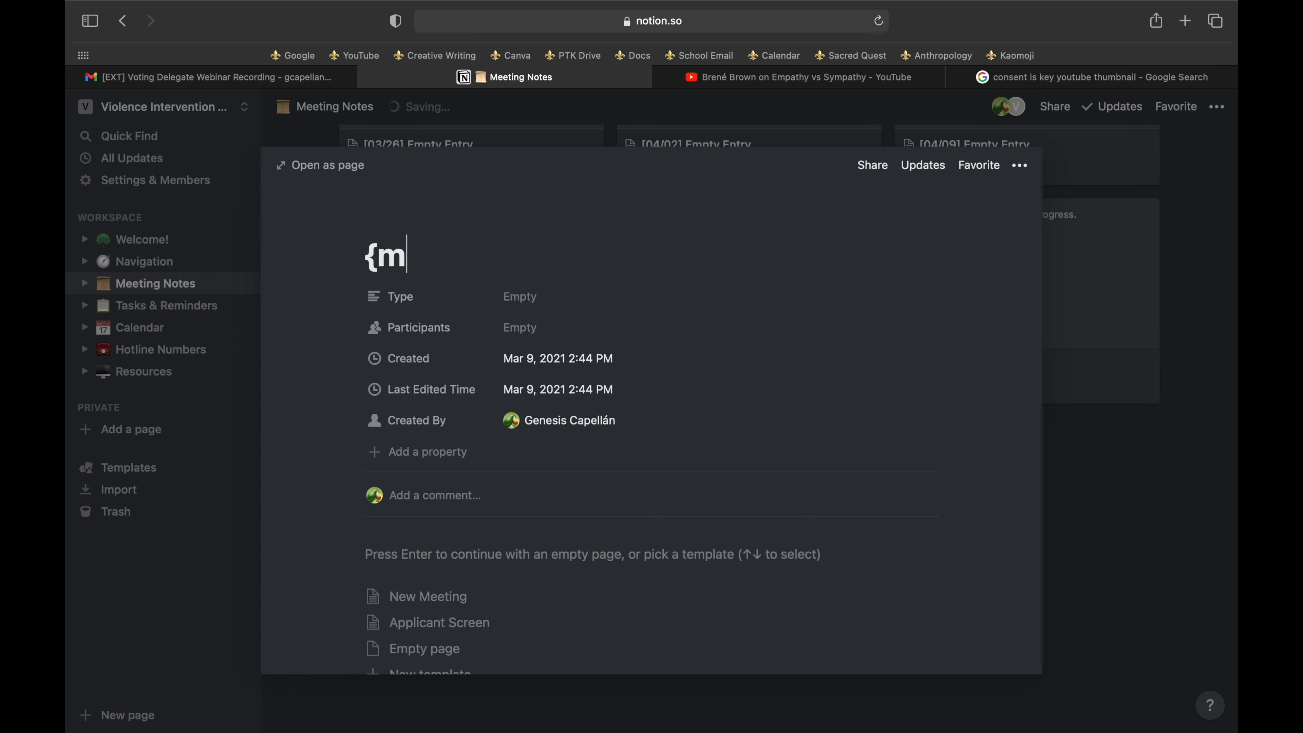
key("BackSpace")
key("BackSpace")
key("BackSpace")
type("p[")
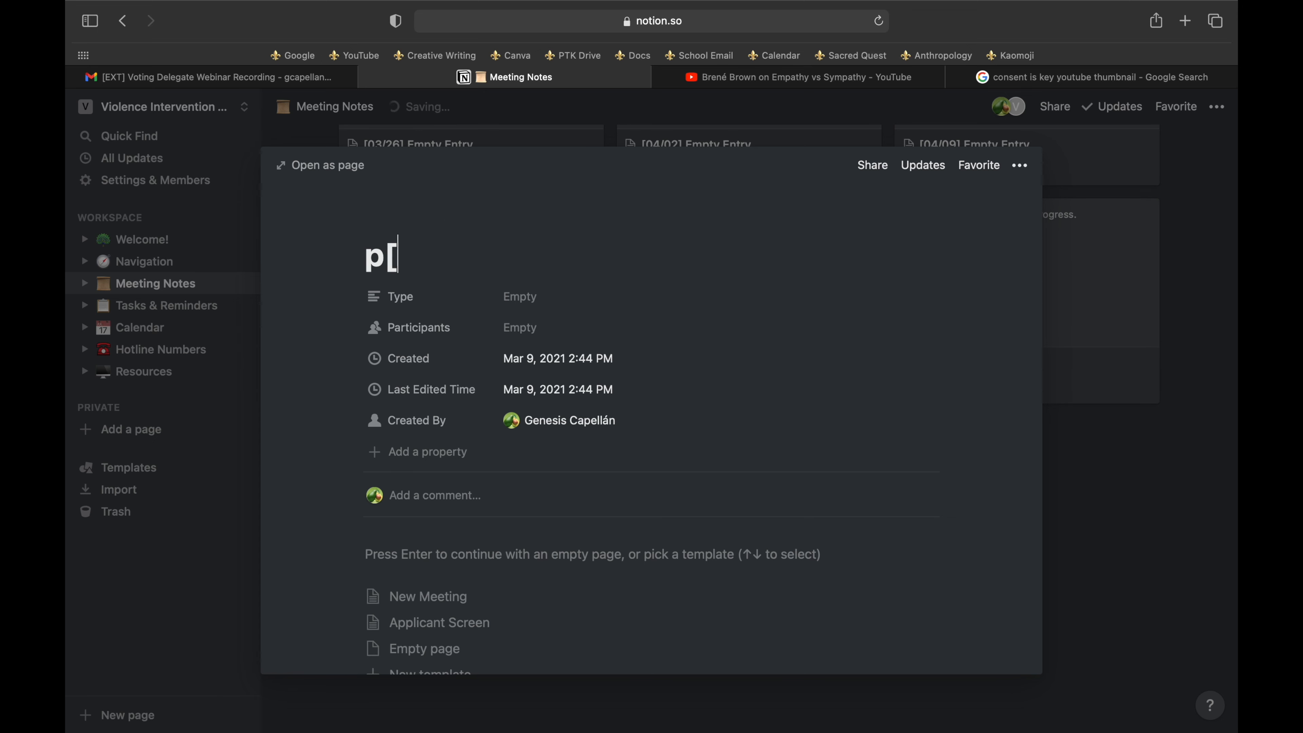
key("BackSpace")
key("BackSpace")
type("[mmd")
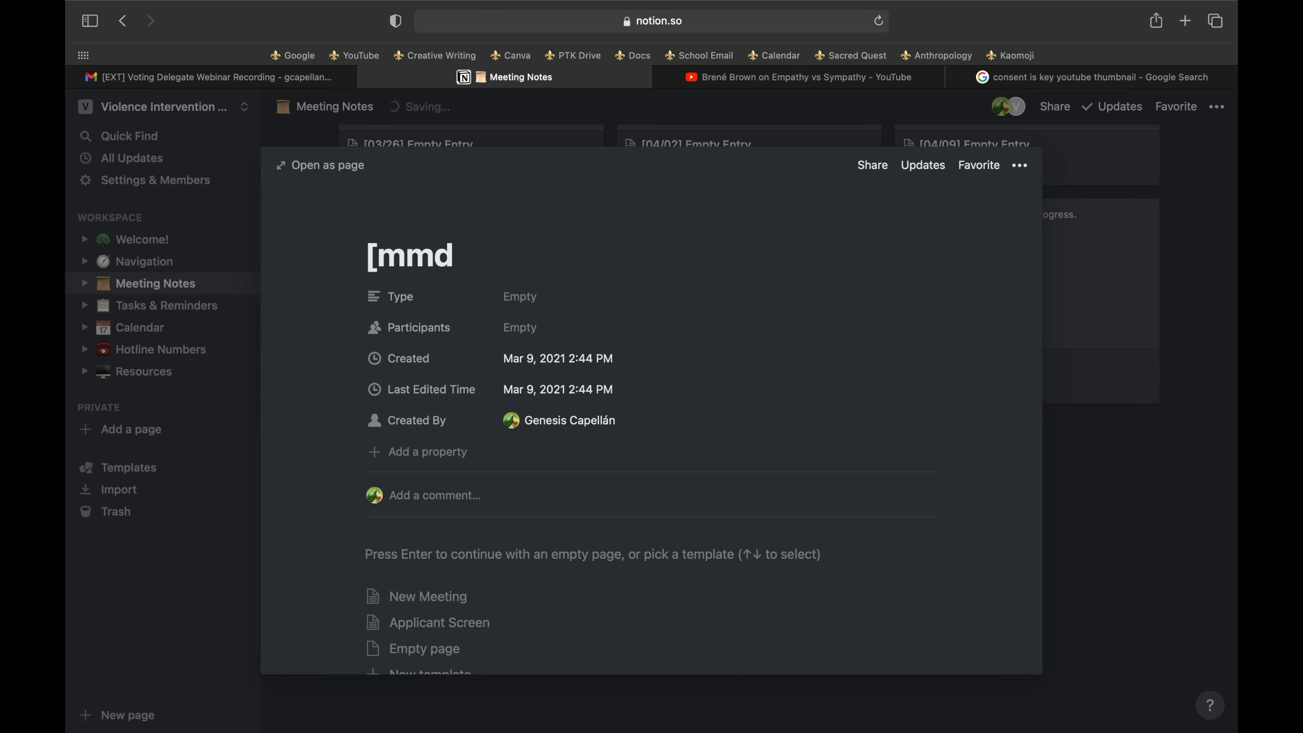
type("dd] top")
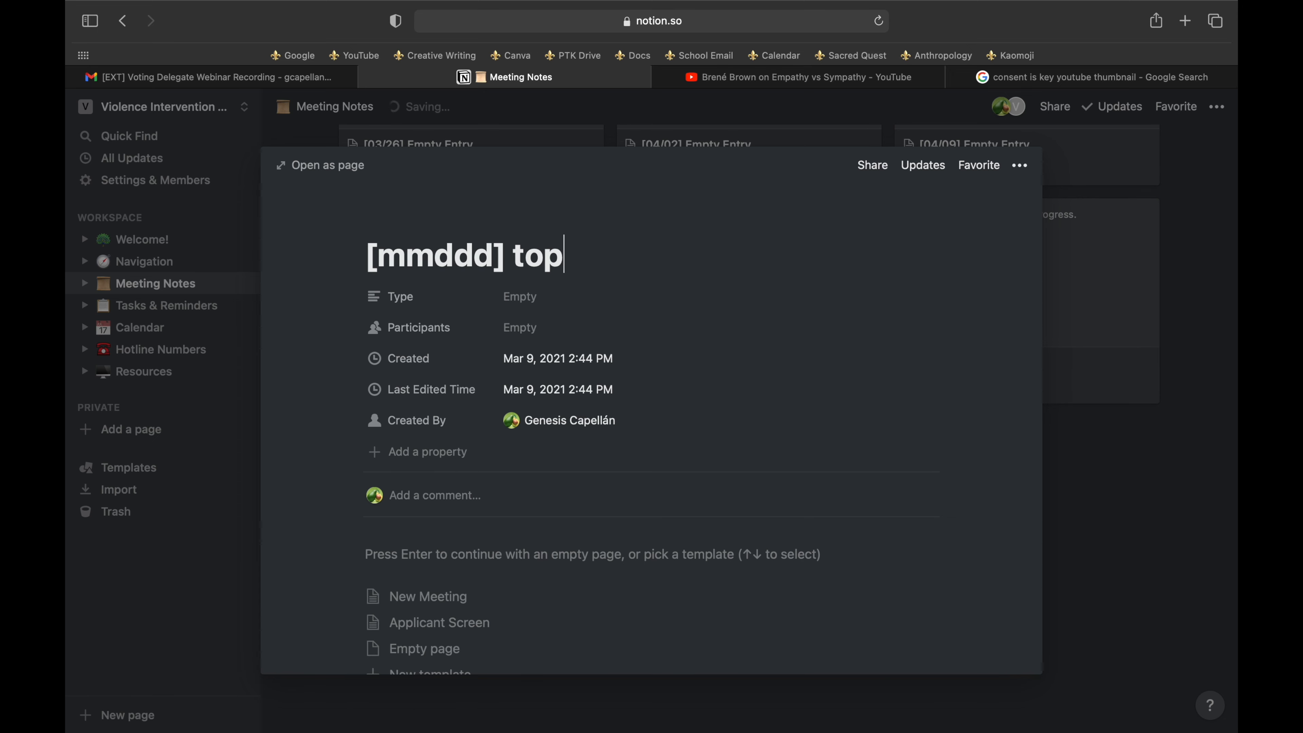
type("ic")
left_click(1066, 457)
Move the "[mmddd] topic" card between the 03/26 and 04/02 entries and delete it
scroll(540, 427, "up", 5)
left_click_drag(515, 679, 613, 359)
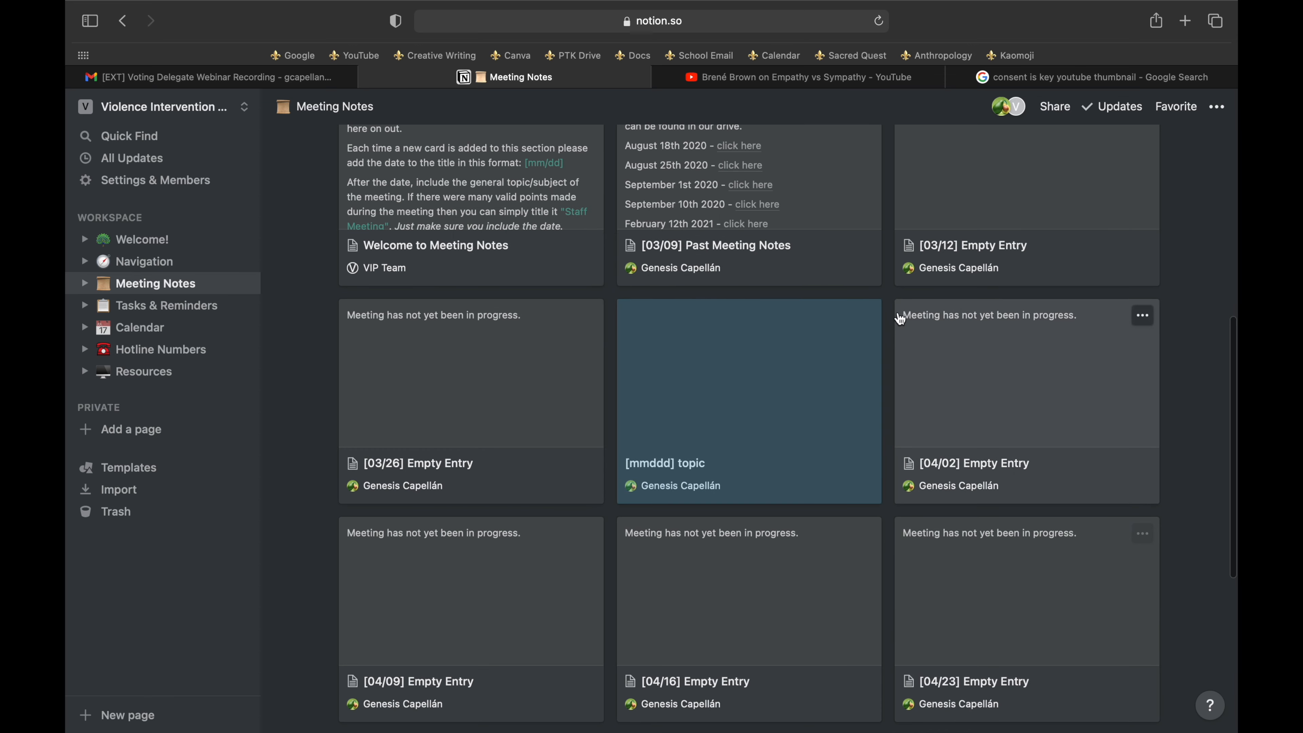
left_click(863, 316)
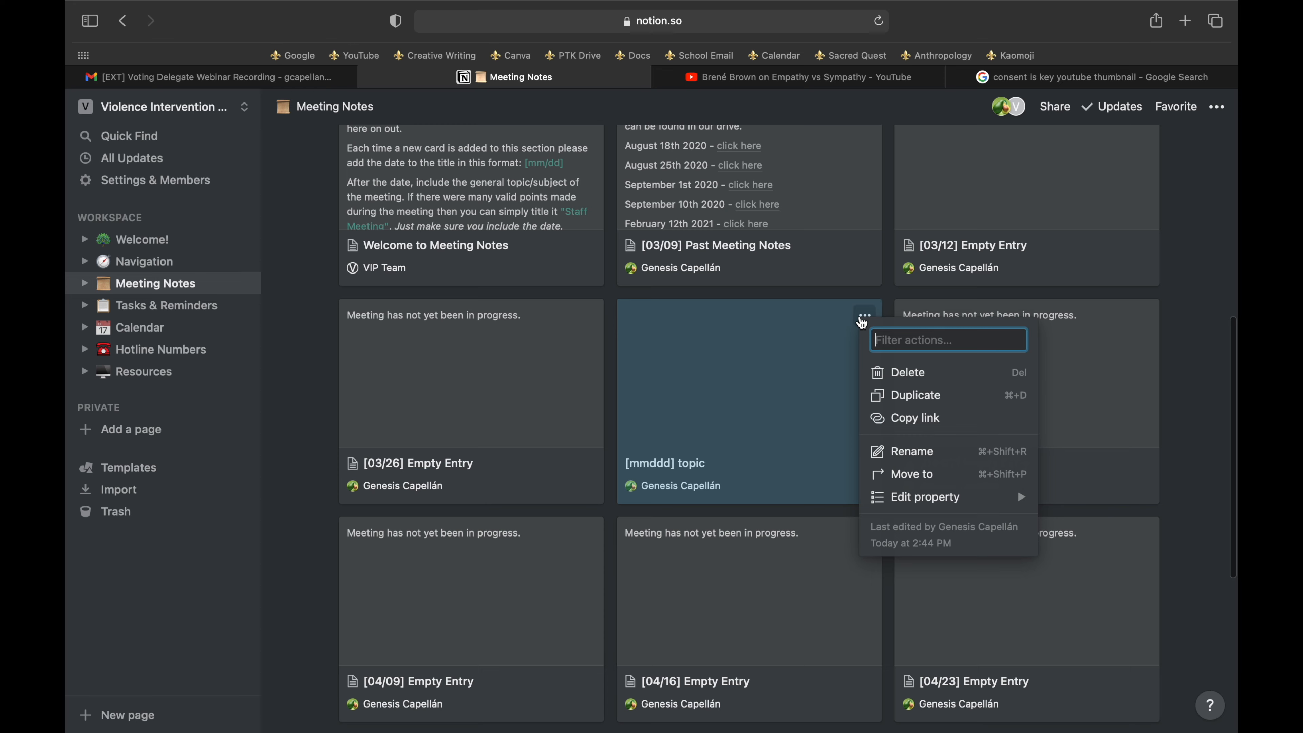
left_click(886, 382)
Look over the Meeting Notes gallery and view the "[04/02] Empty Entry" card, then close it
scroll(622, 417, "down", 5)
scroll(623, 416, "up", 10)
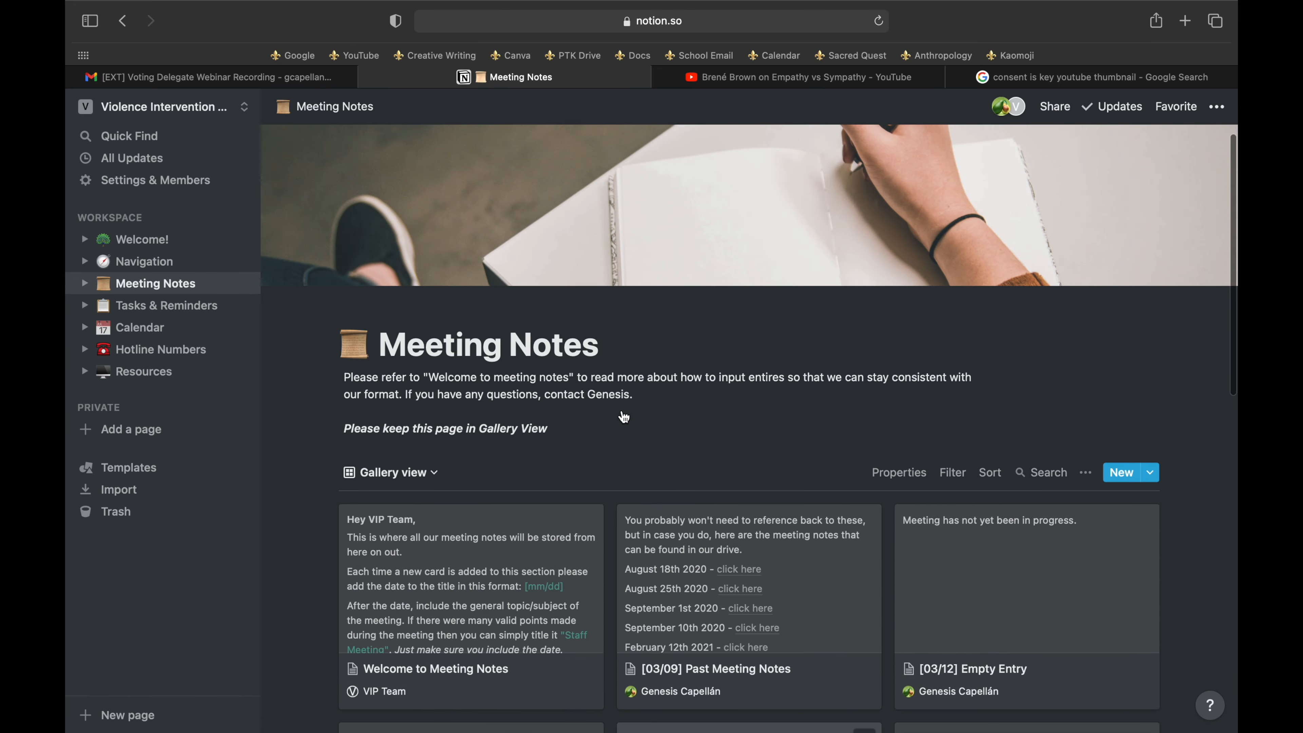
scroll(624, 417, "down", 6)
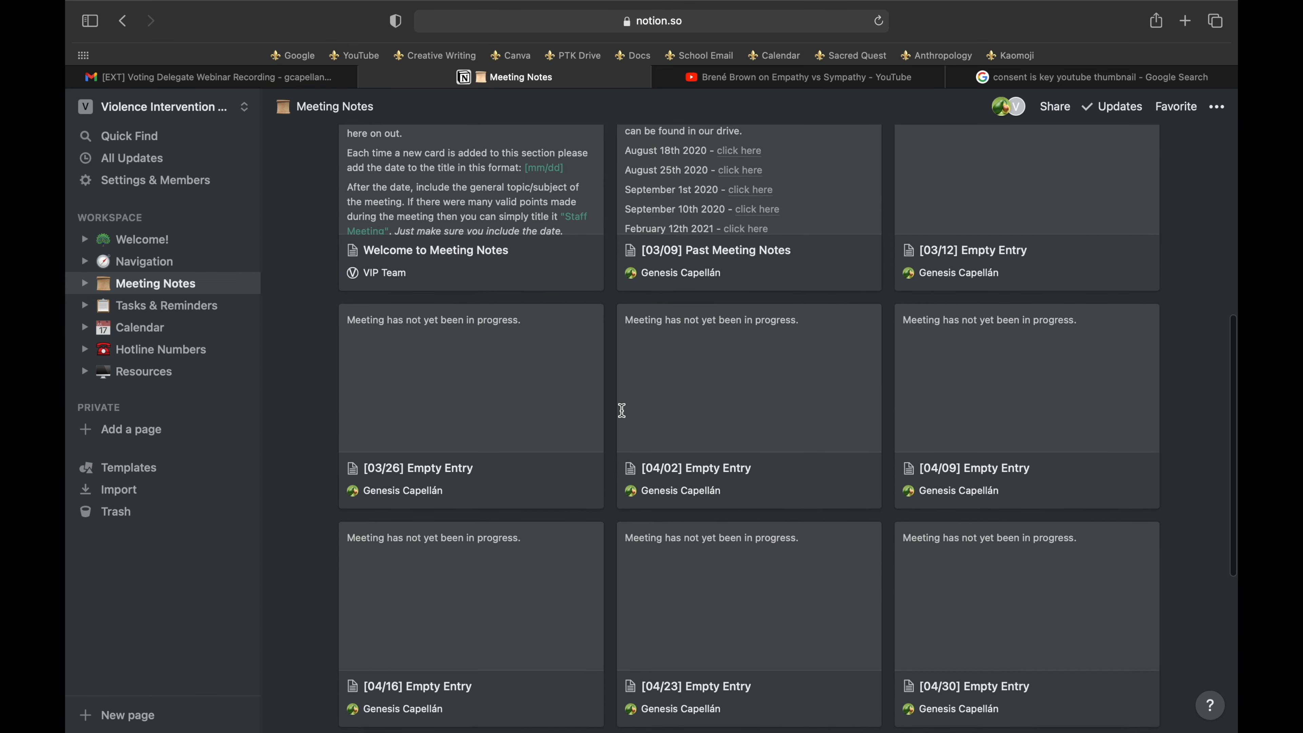
left_click(730, 432)
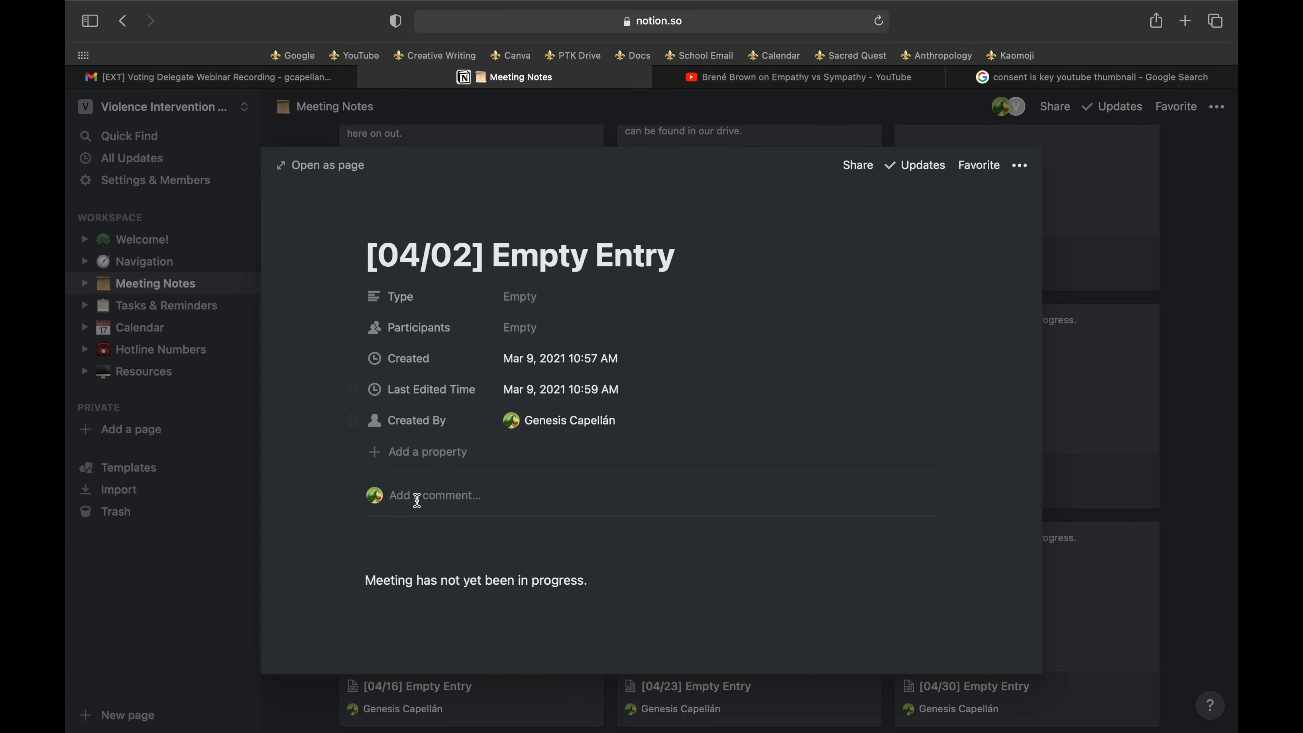
scroll(451, 512, "down", 2)
left_click(1189, 524)
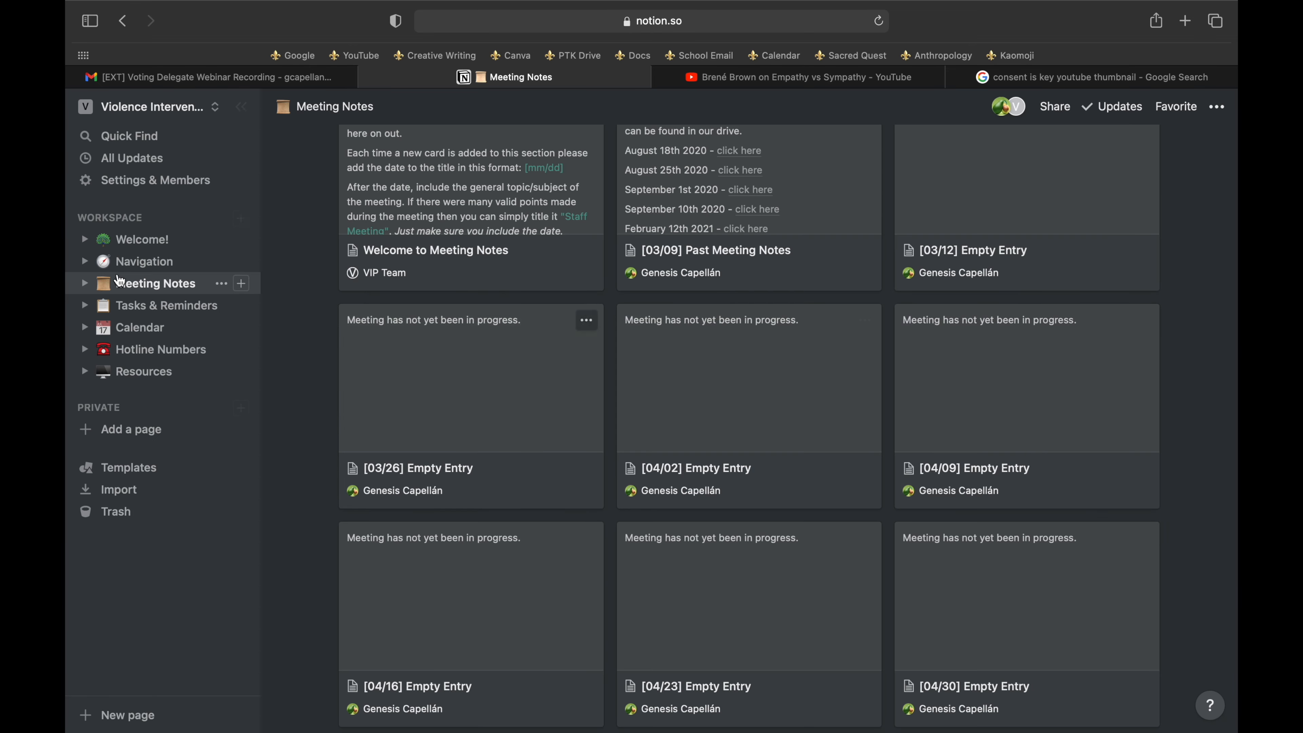
Open the Tasks & Reminders page and look over its Tasks List board and Reminders section
left_click(128, 311)
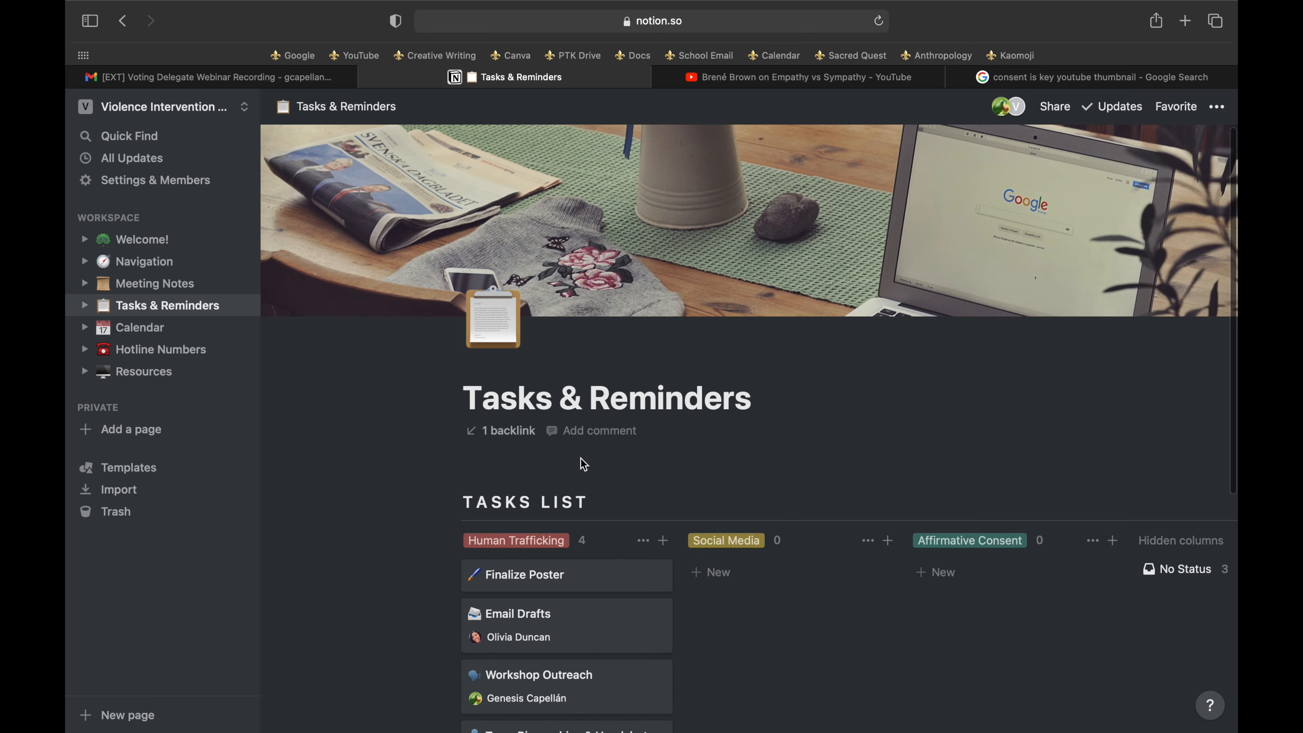
scroll(580, 459, "down", 5)
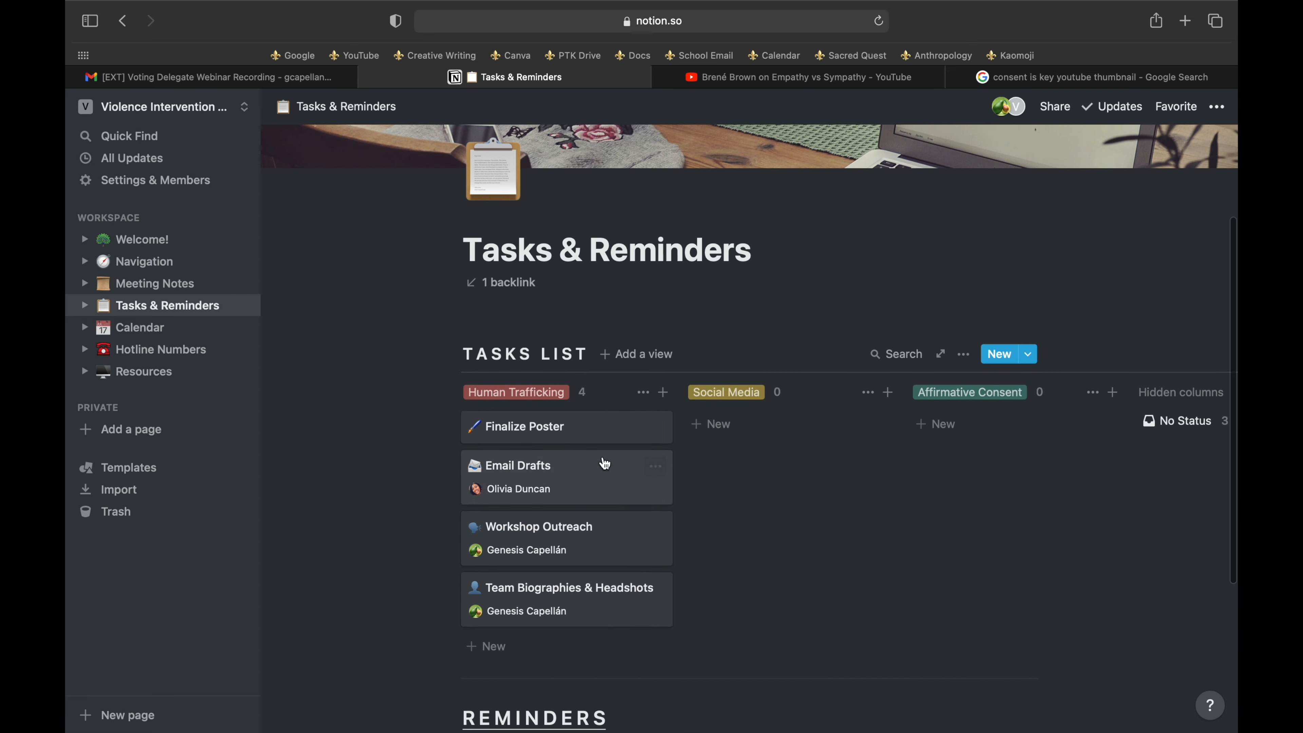
scroll(845, 540, "down", 2)
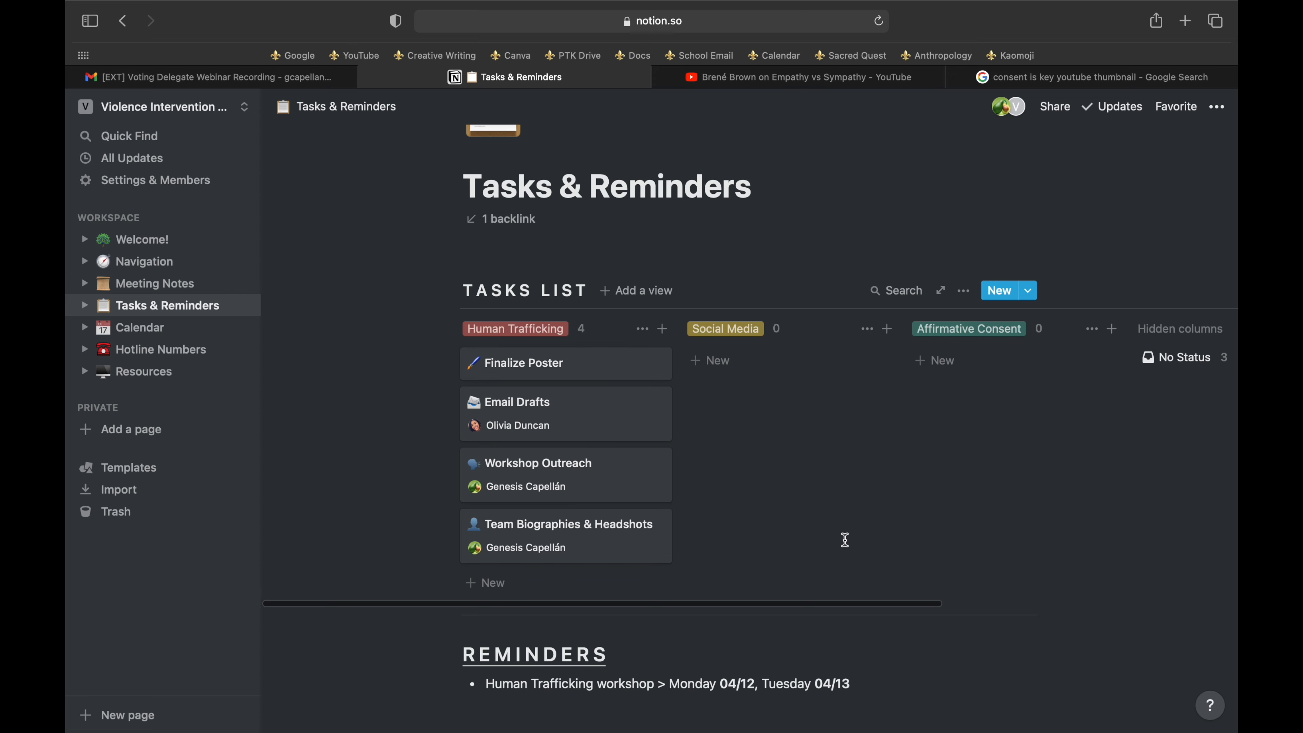
Open the Email Drafts task, read its details and display the available Status options
left_click(536, 419)
scroll(379, 495, "down", 4)
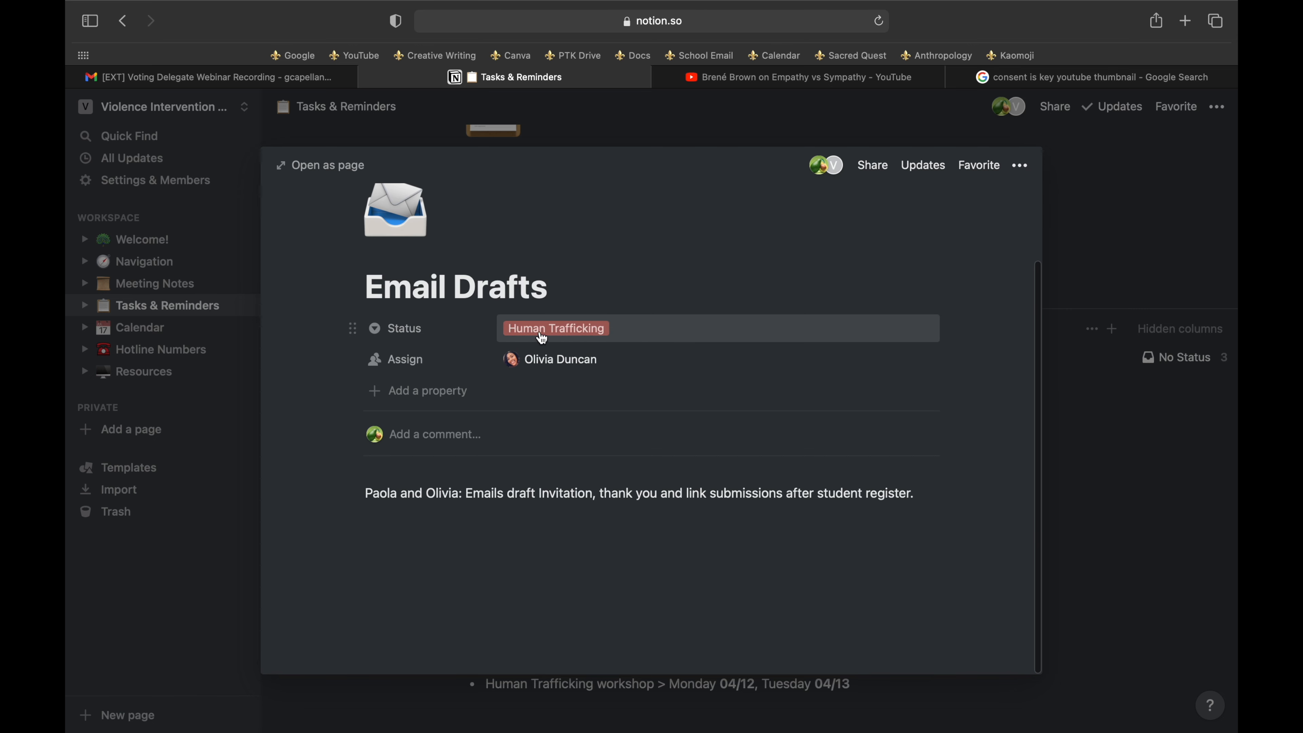
left_click(621, 337)
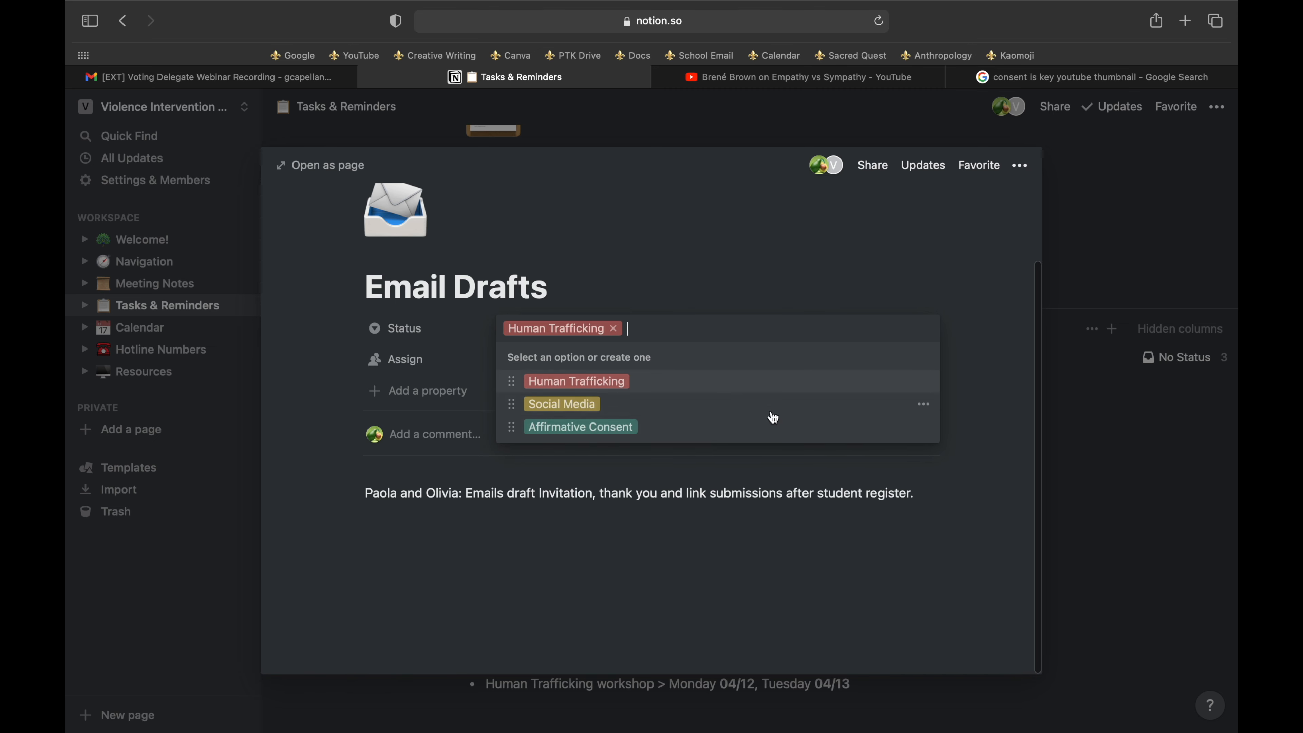
Enter "example" as a possible new Status option for the Email Drafts task, then clear the entered text
type("example")
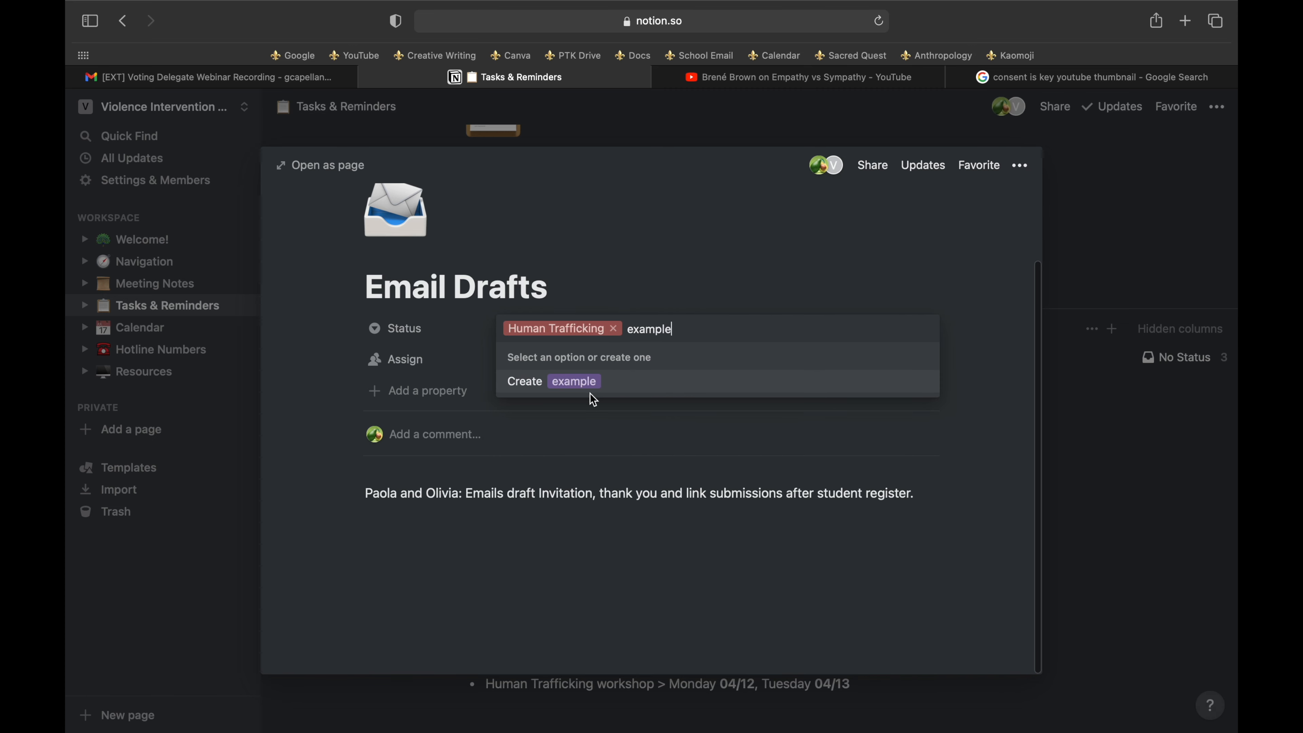
key("BackSpace")
key("BackSpace")
key("BackSpace")
key("BackSpace")
key("BackSpace")
key("BackSpace")
key("BackSpace")
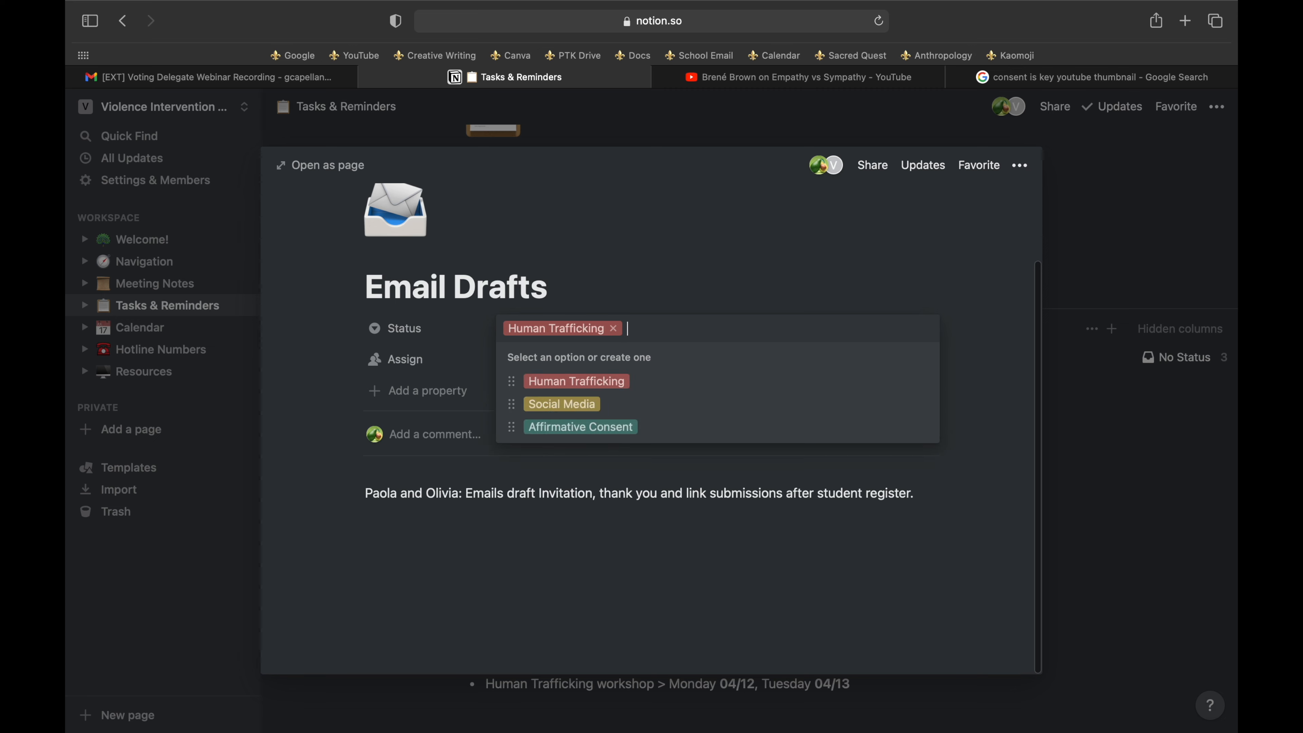
Dismiss the Status options, view the Assign field's people selector in the Email Drafts task, and close the task
left_click(747, 518)
left_click(610, 362)
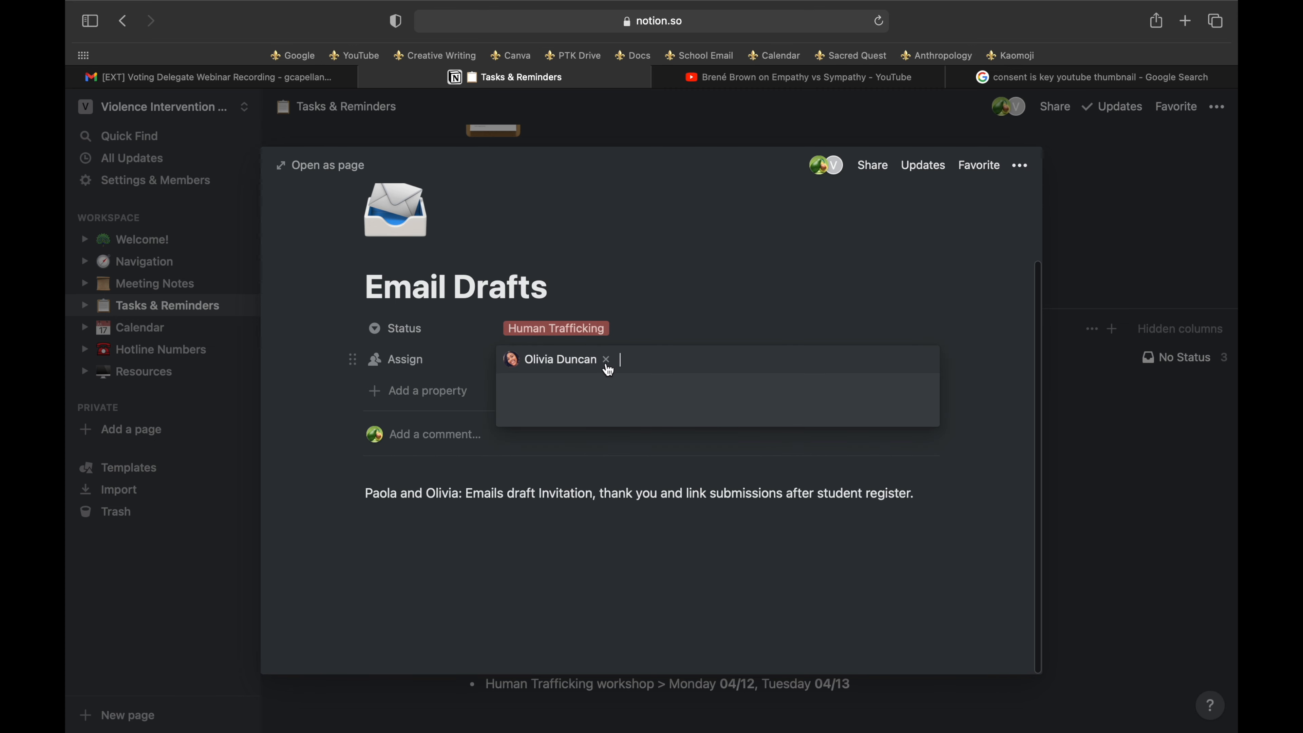
left_click(900, 559)
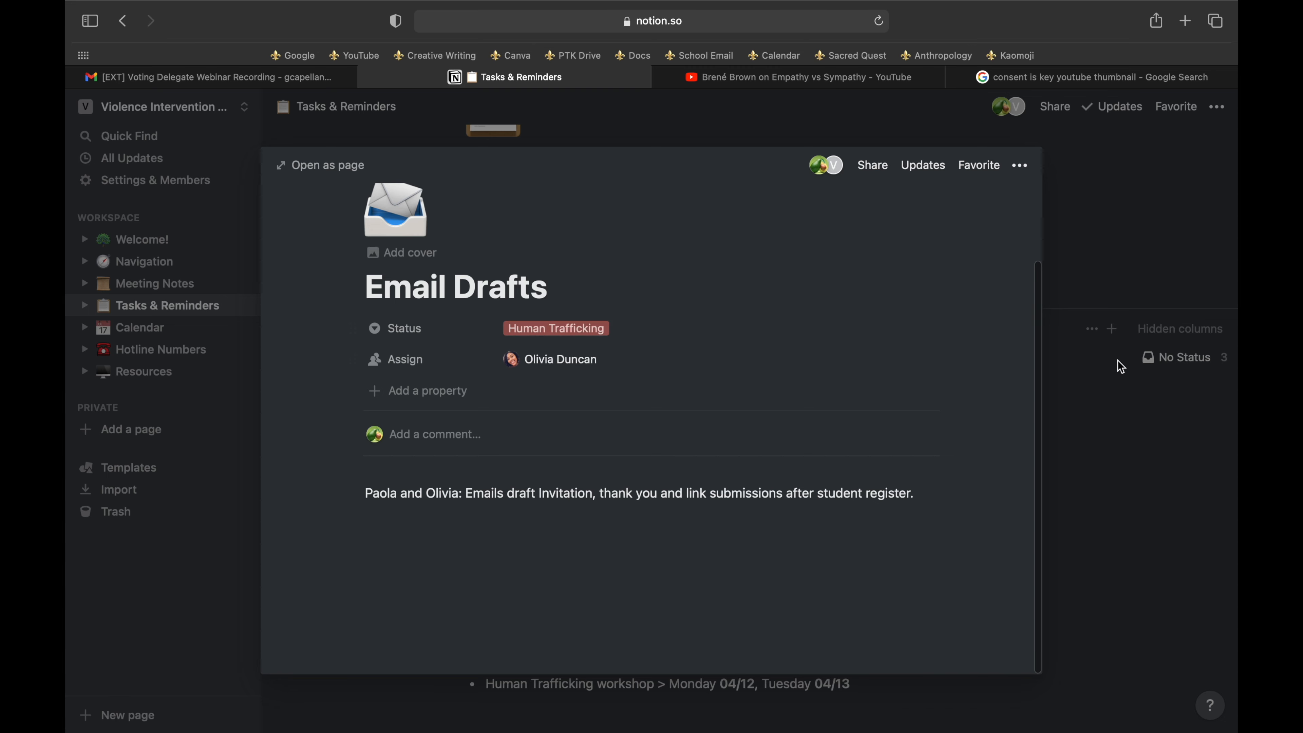
left_click(1108, 382)
scroll(727, 441, "down", 1)
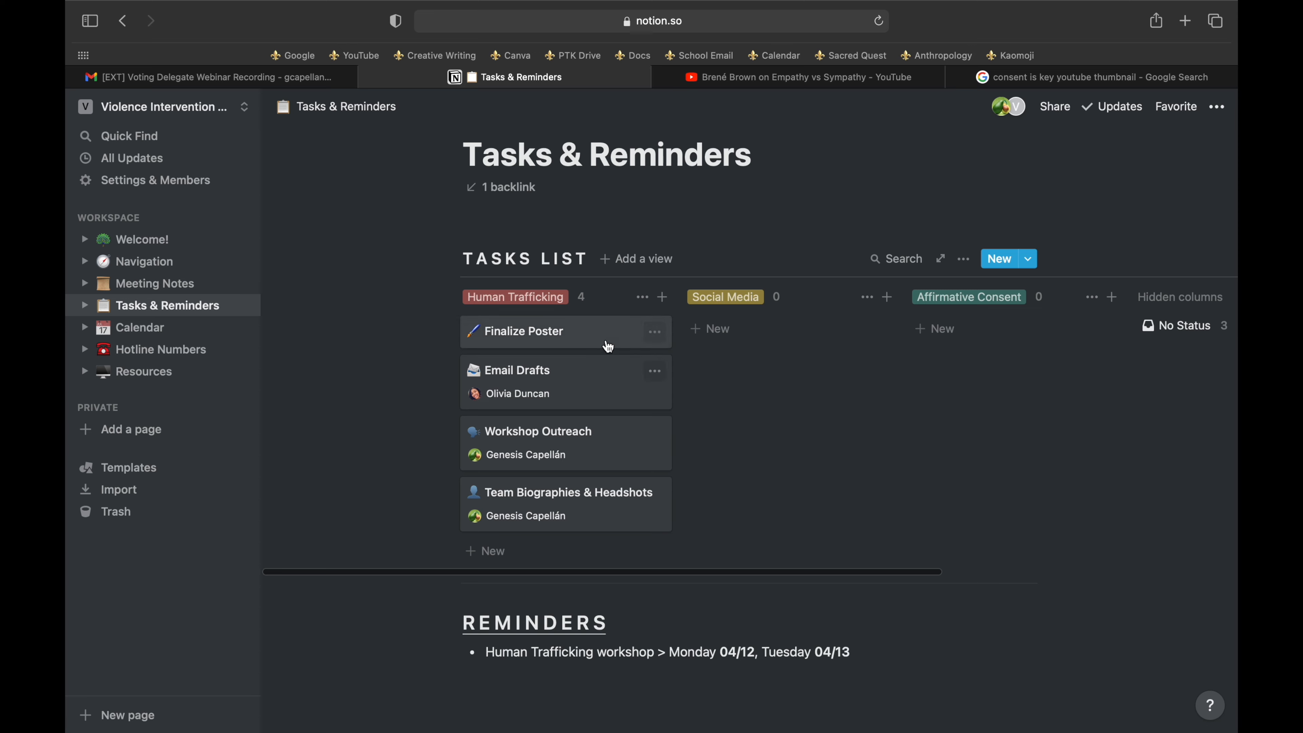
View the available actions for the Finalize Poster card, dismiss them, and look across the Tasks List board
left_click(656, 332)
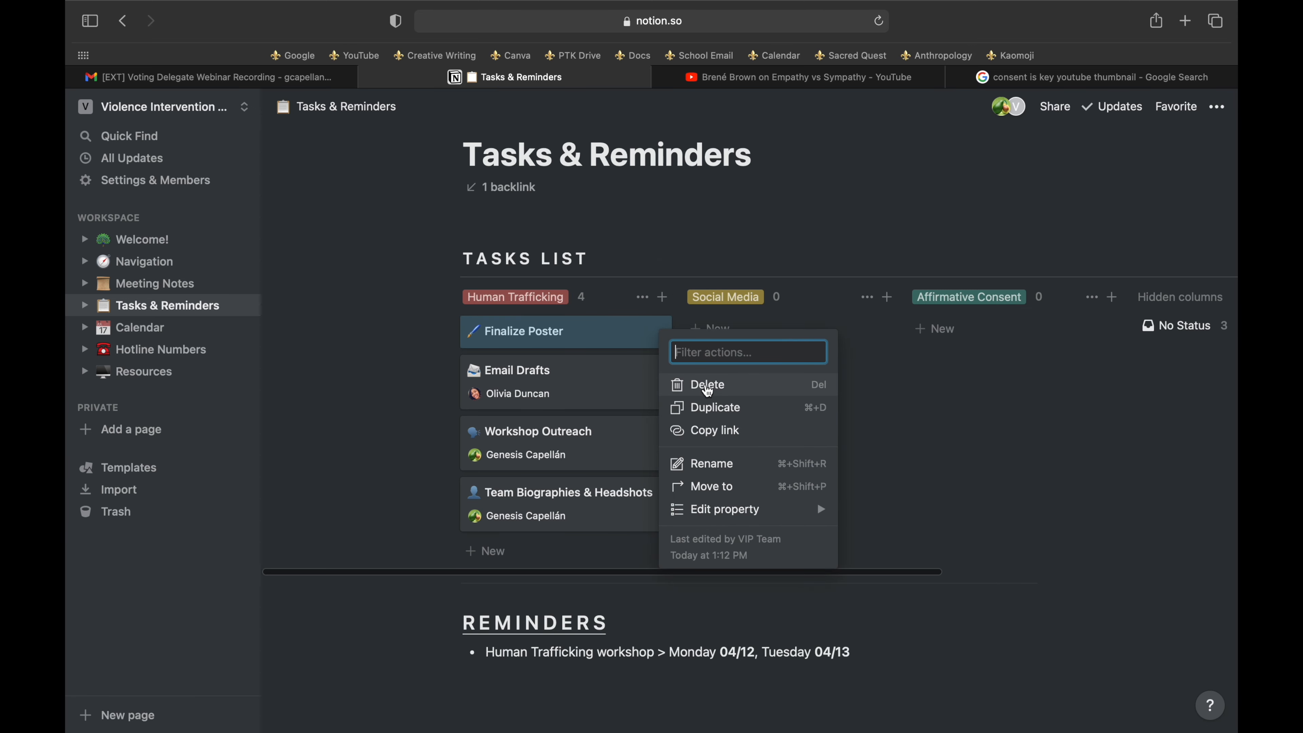
left_click(943, 387)
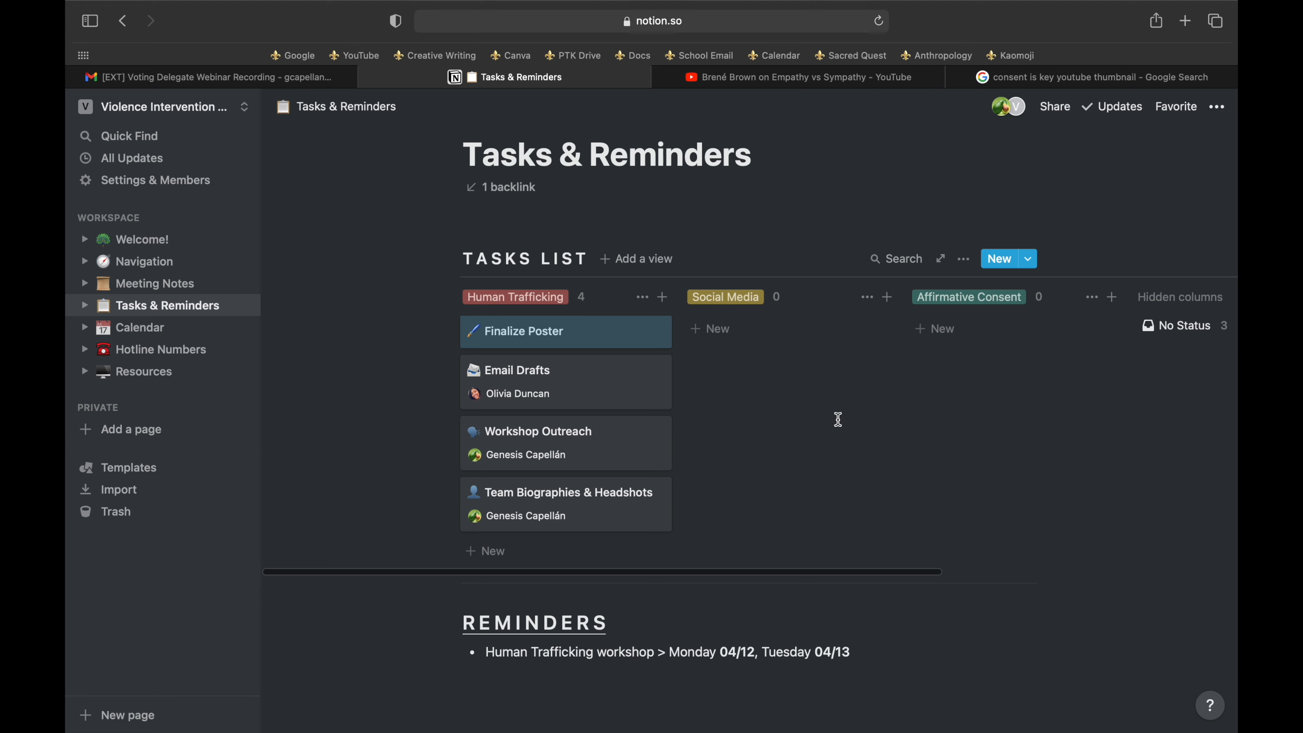
scroll(1131, 298, "right", 3)
scroll(1132, 298, "left", 3)
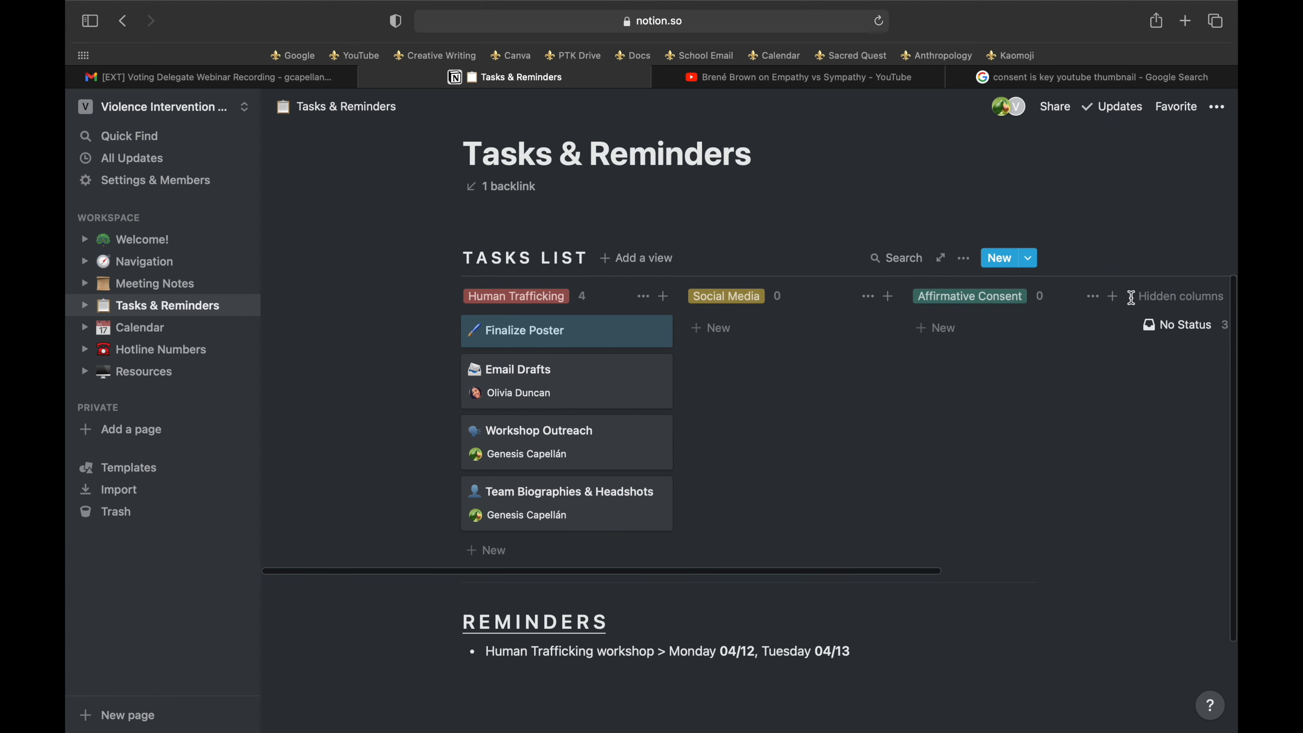
scroll(706, 370, "down", 1)
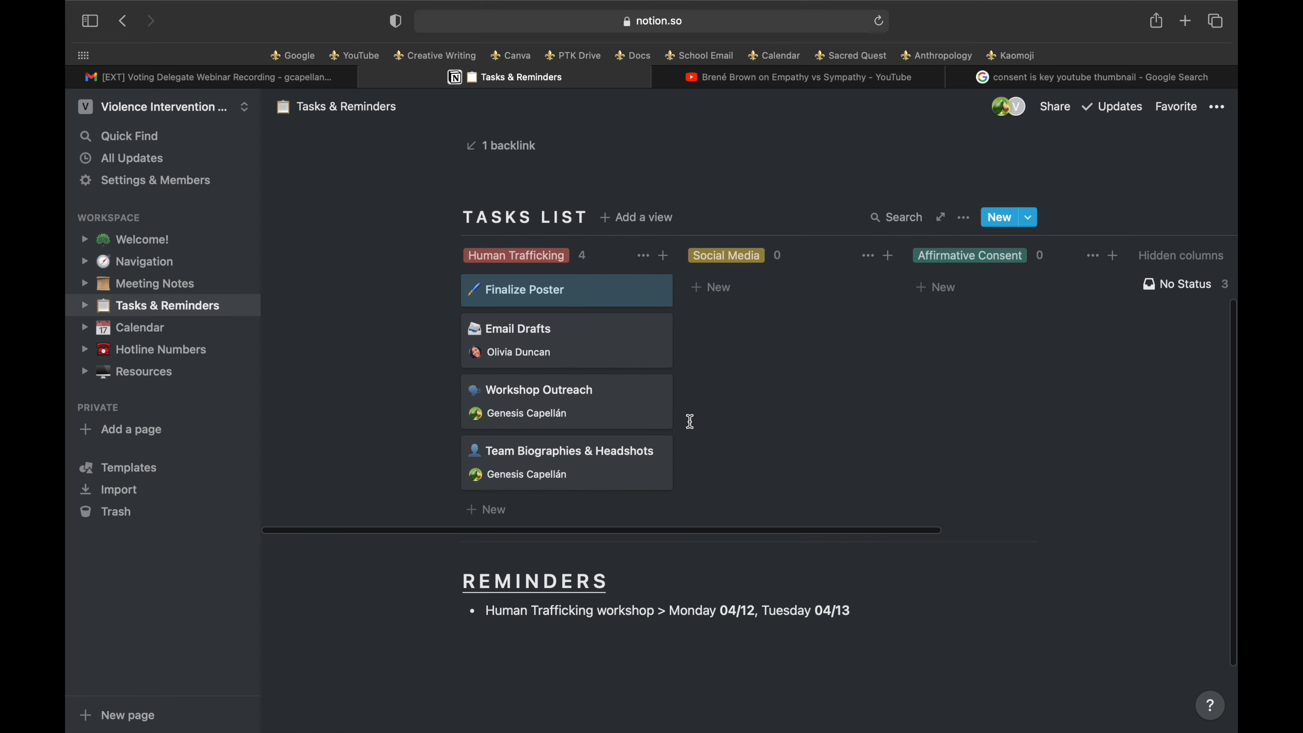
Append "(COMPLETED)" to the Workshop Outreach task's title and close the task
left_click(627, 420)
left_click(1118, 451)
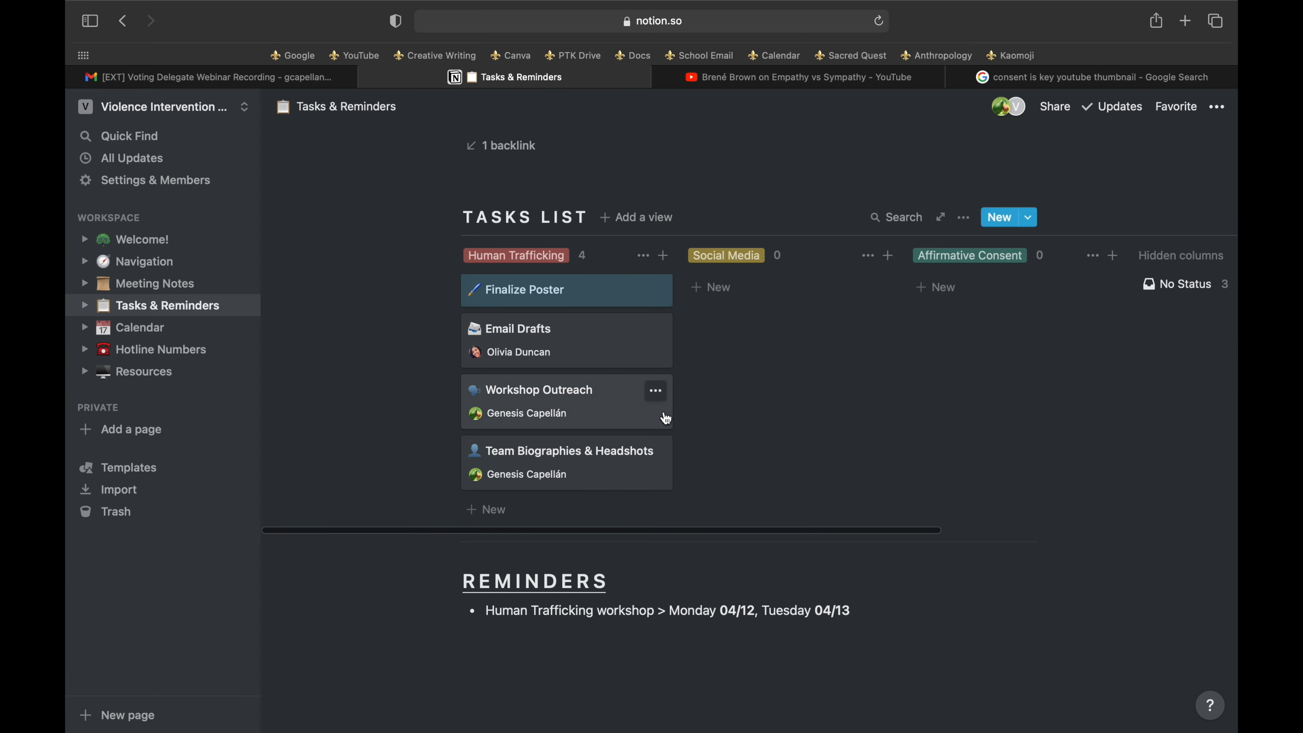
left_click(595, 394)
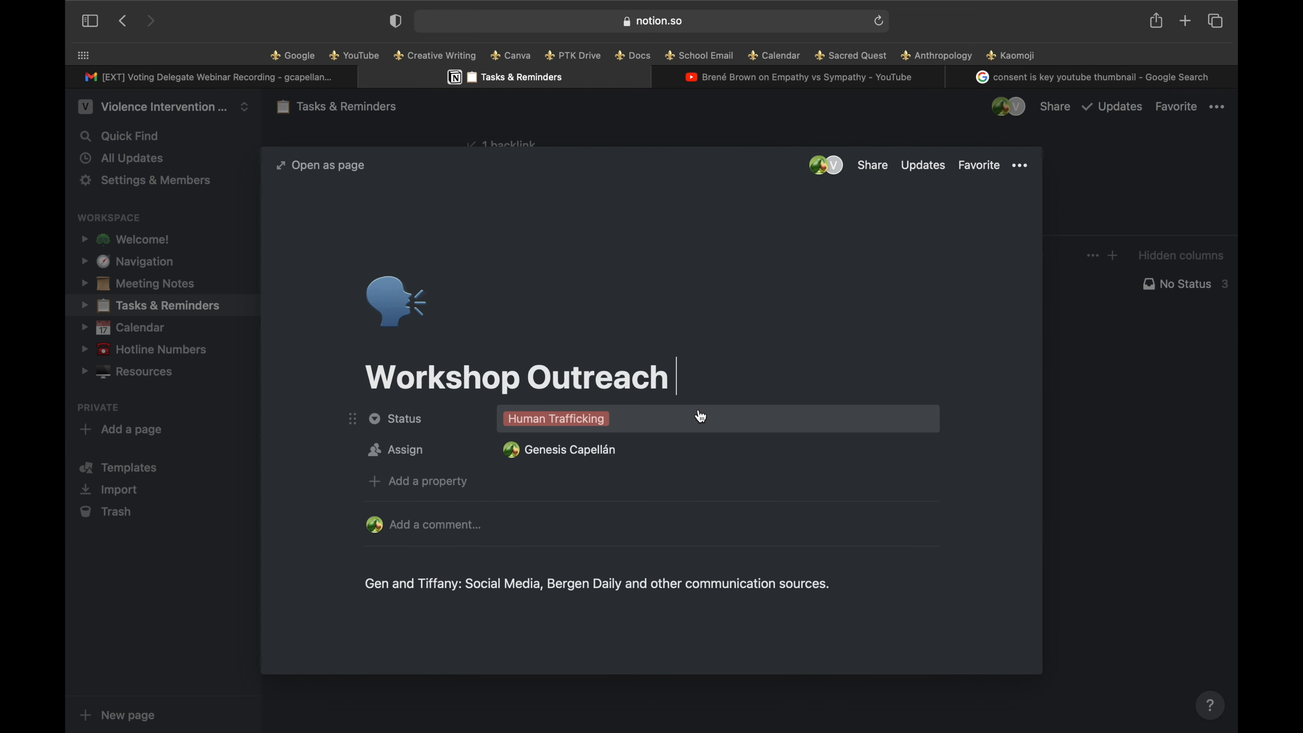
type("(CO")
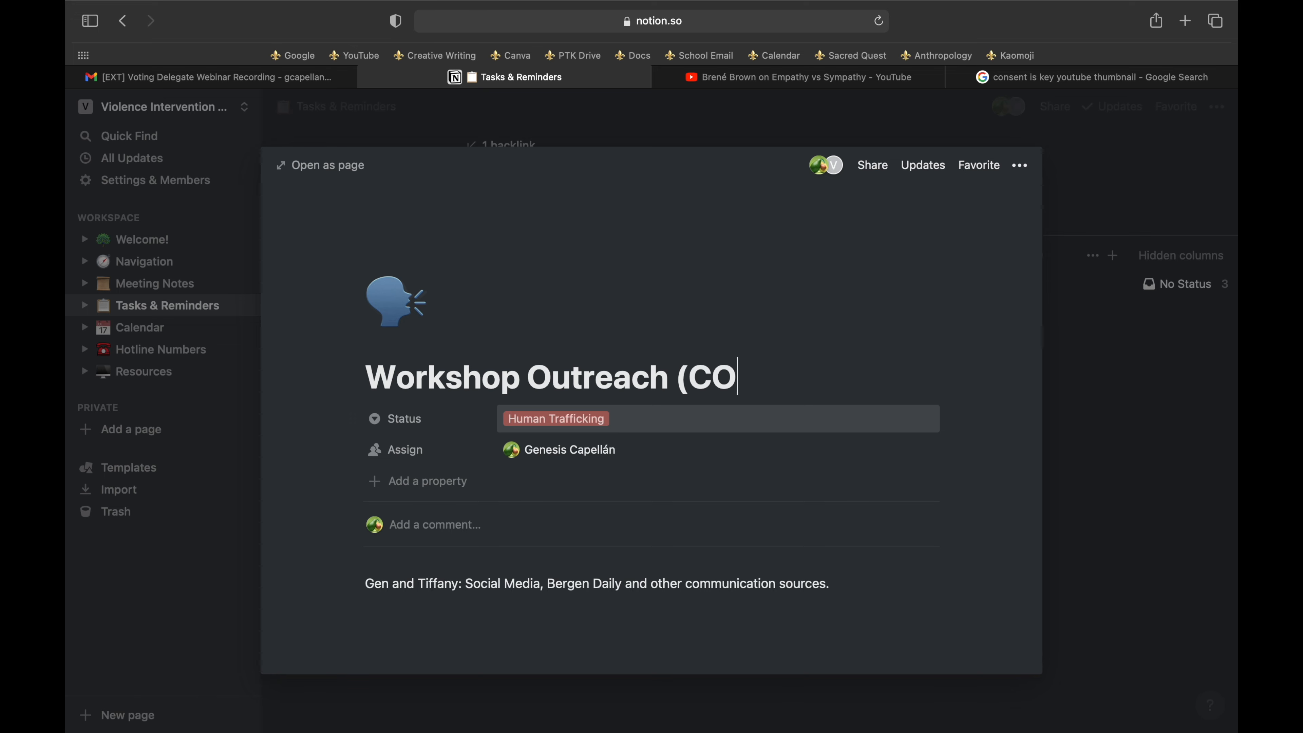
type("MPLETED)")
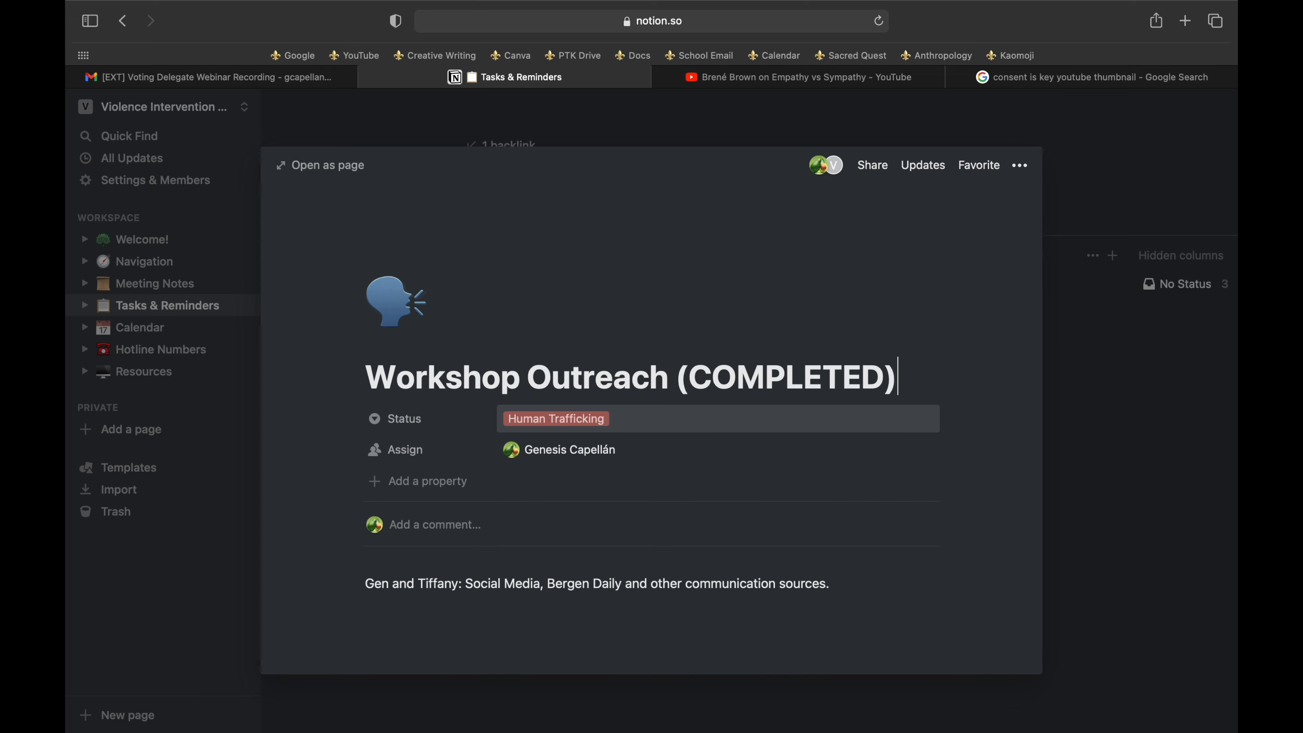
left_click(1135, 480)
Reopen the Workshop Outreach task, remove "(COMPLETED)" from its title, and close it
left_click(568, 405)
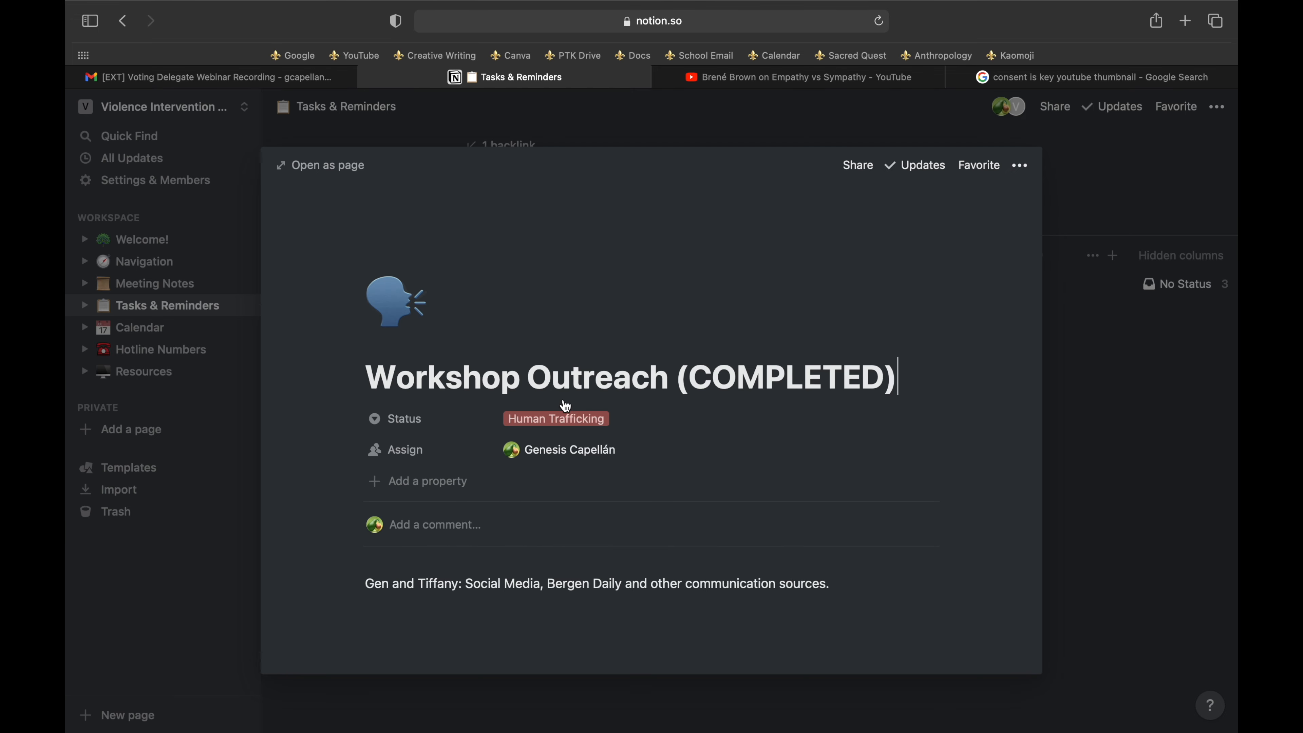
left_click_drag(921, 376, 677, 376)
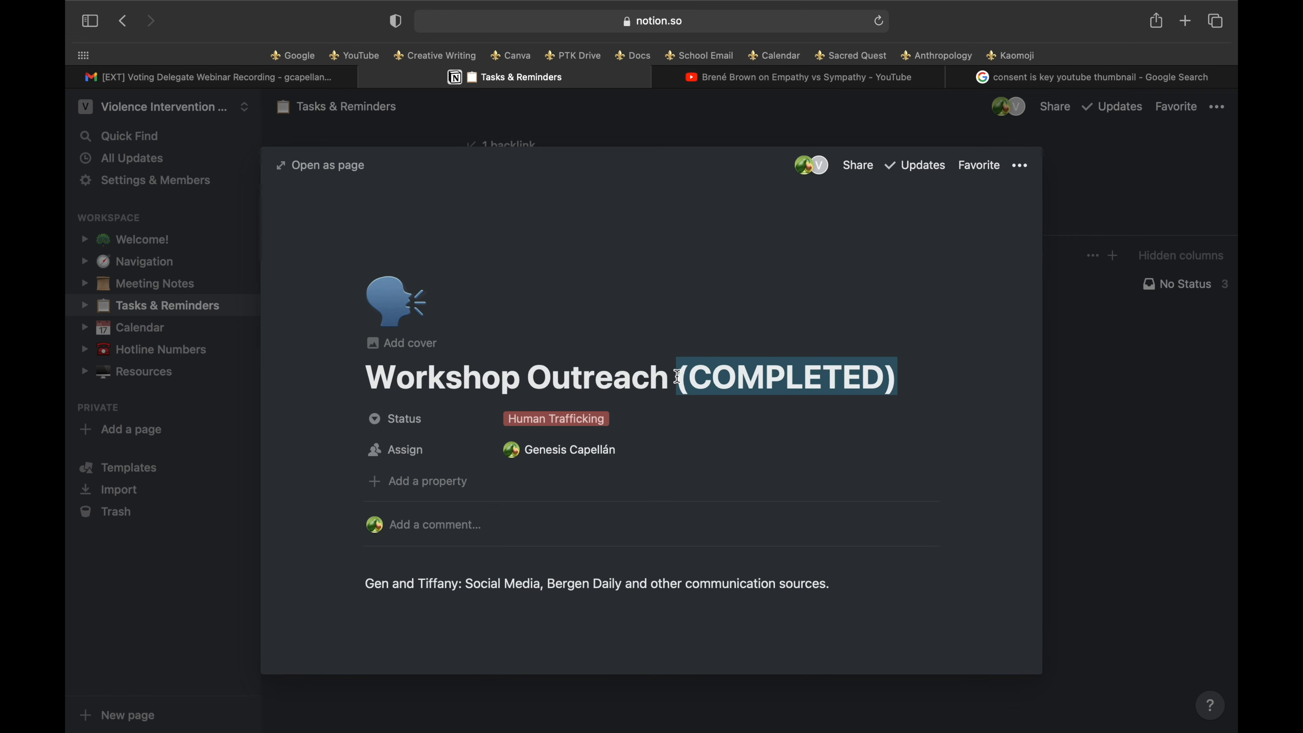
key("BackSpace")
left_click(1159, 446)
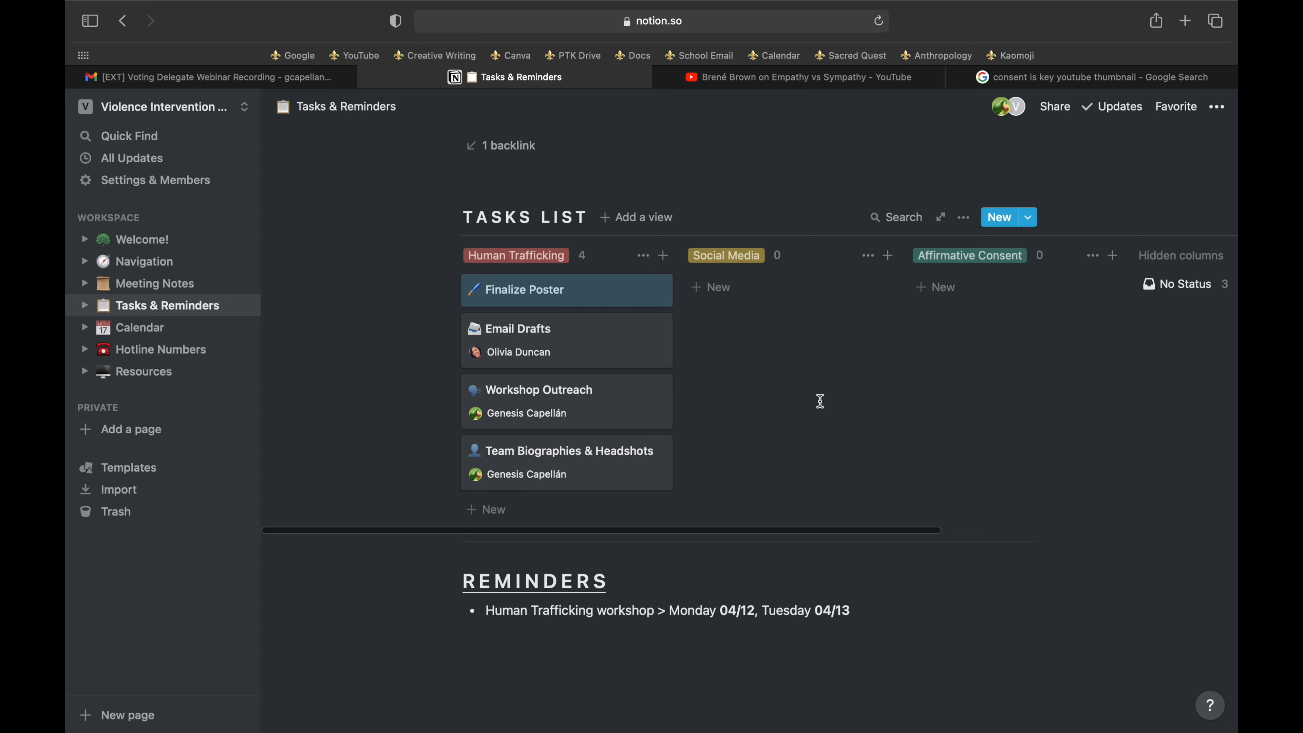
Add a new task titled "BIOS AND HEADSHOTS" with an empty page body to the Social Media column, then close it
scroll(819, 401, "up", 3)
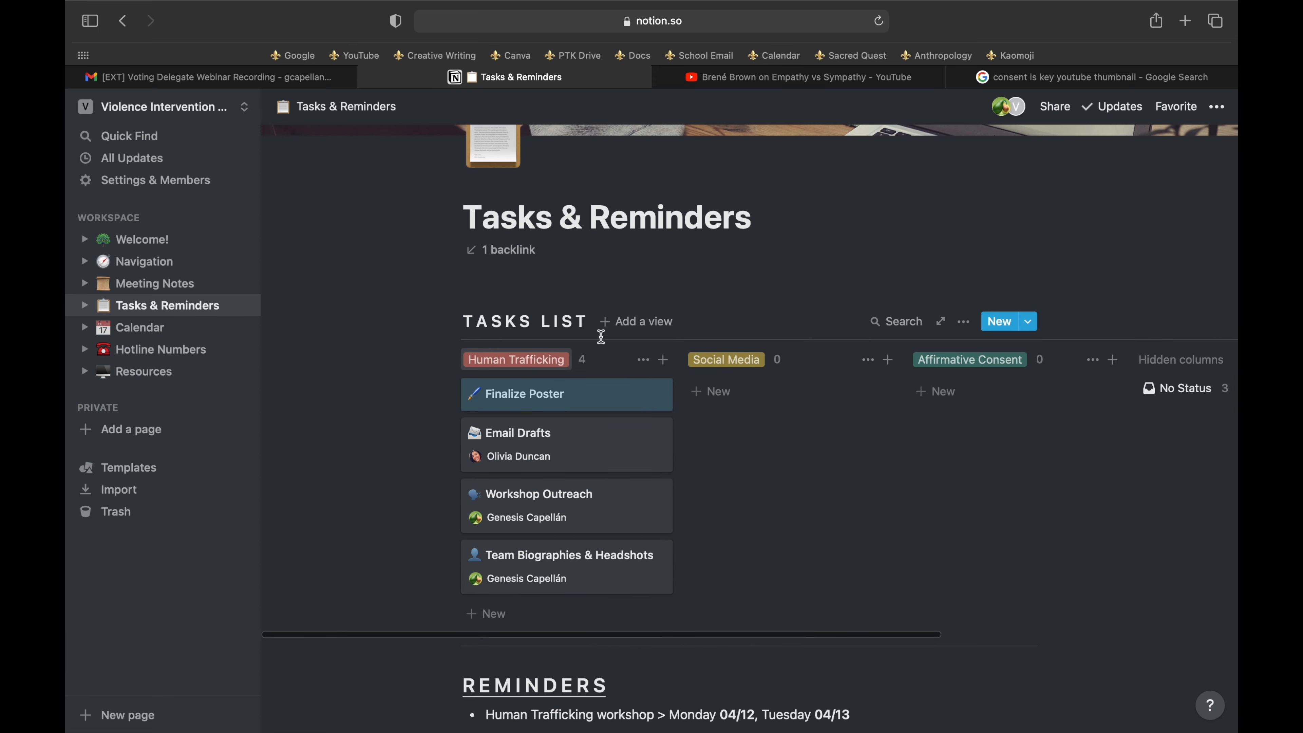
left_click(714, 393)
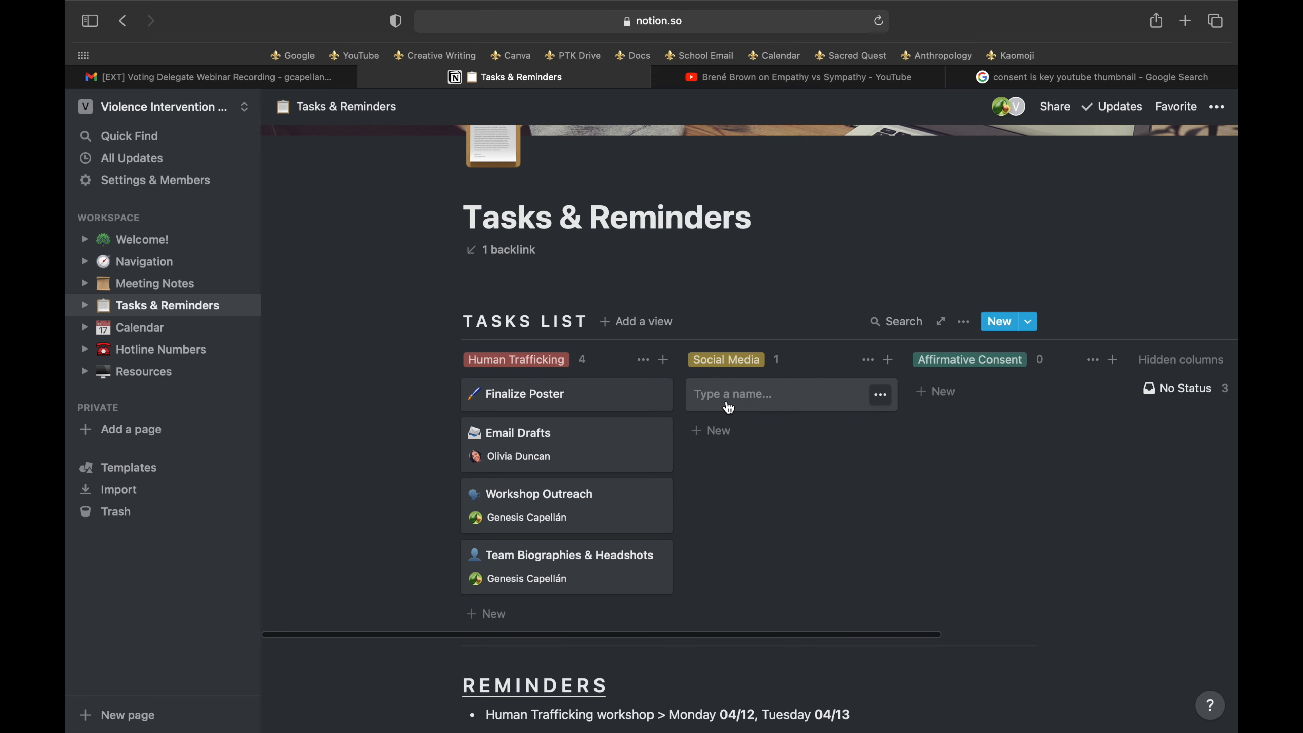
left_click(764, 393)
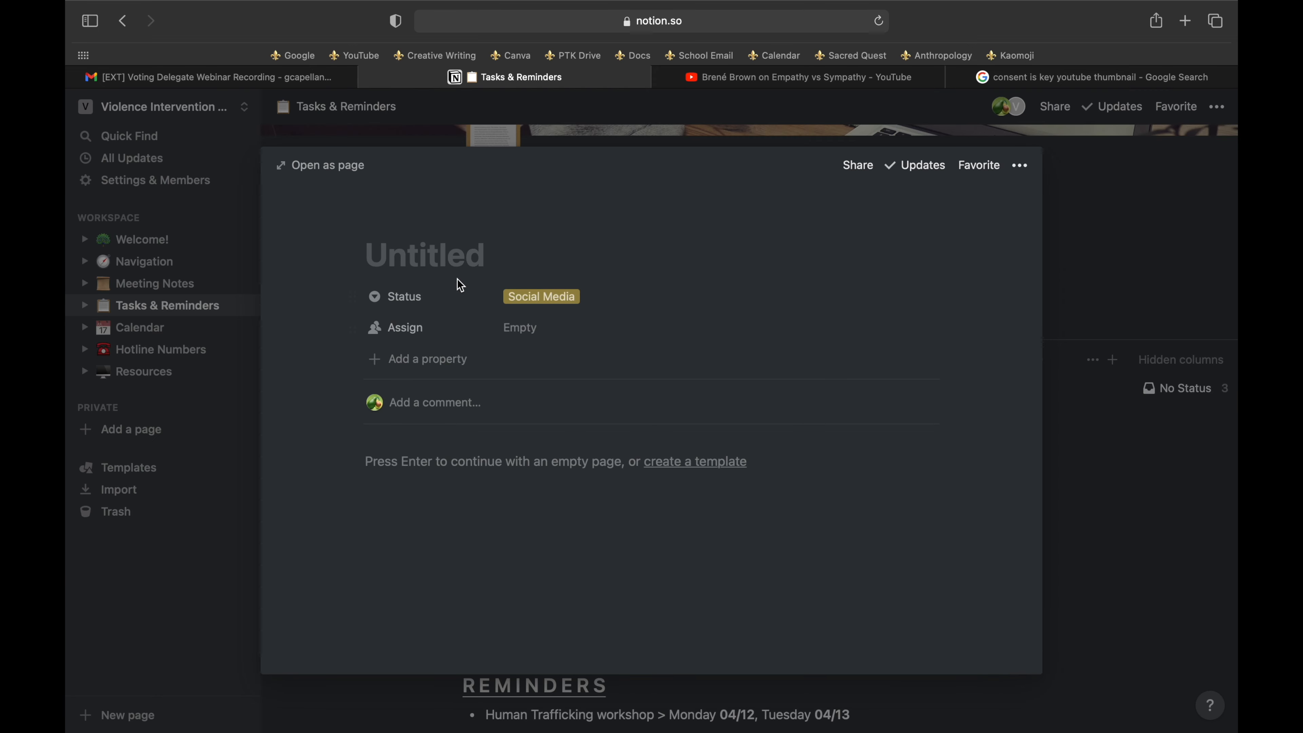
type("BIOS")
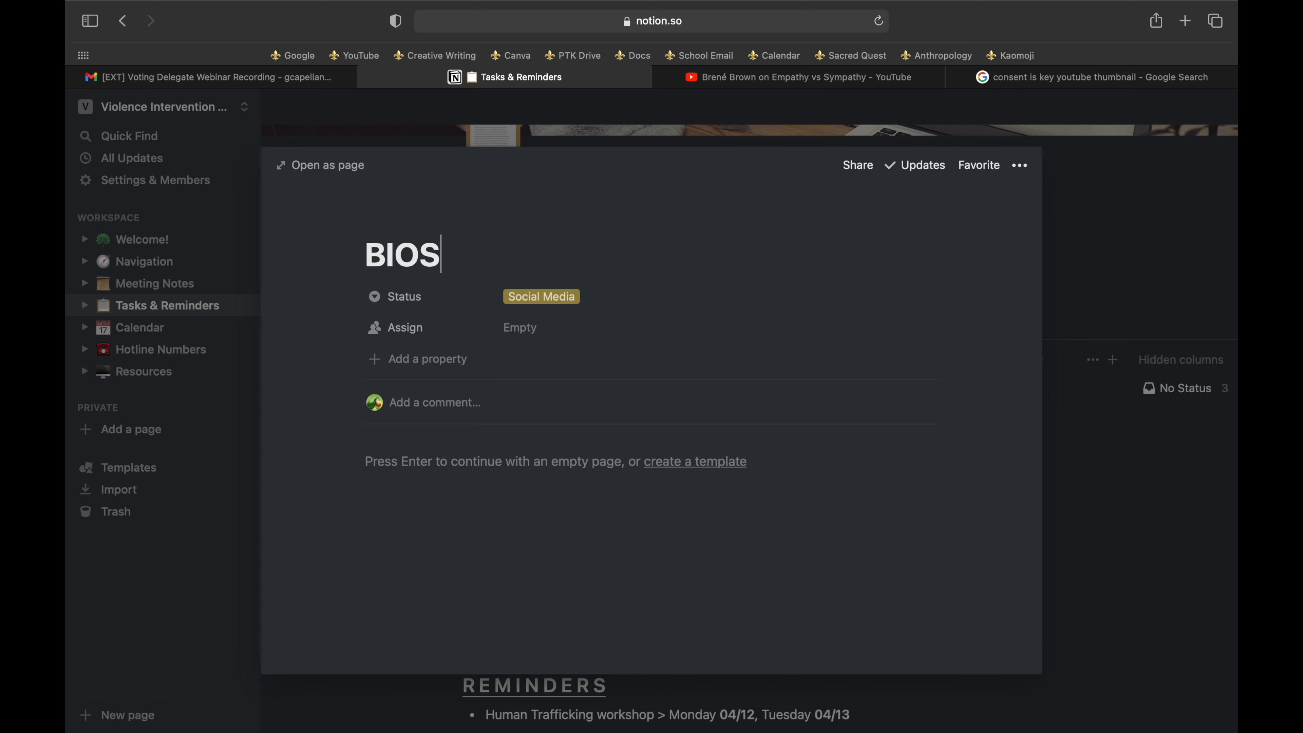
type(" AND HEADSHOTS")
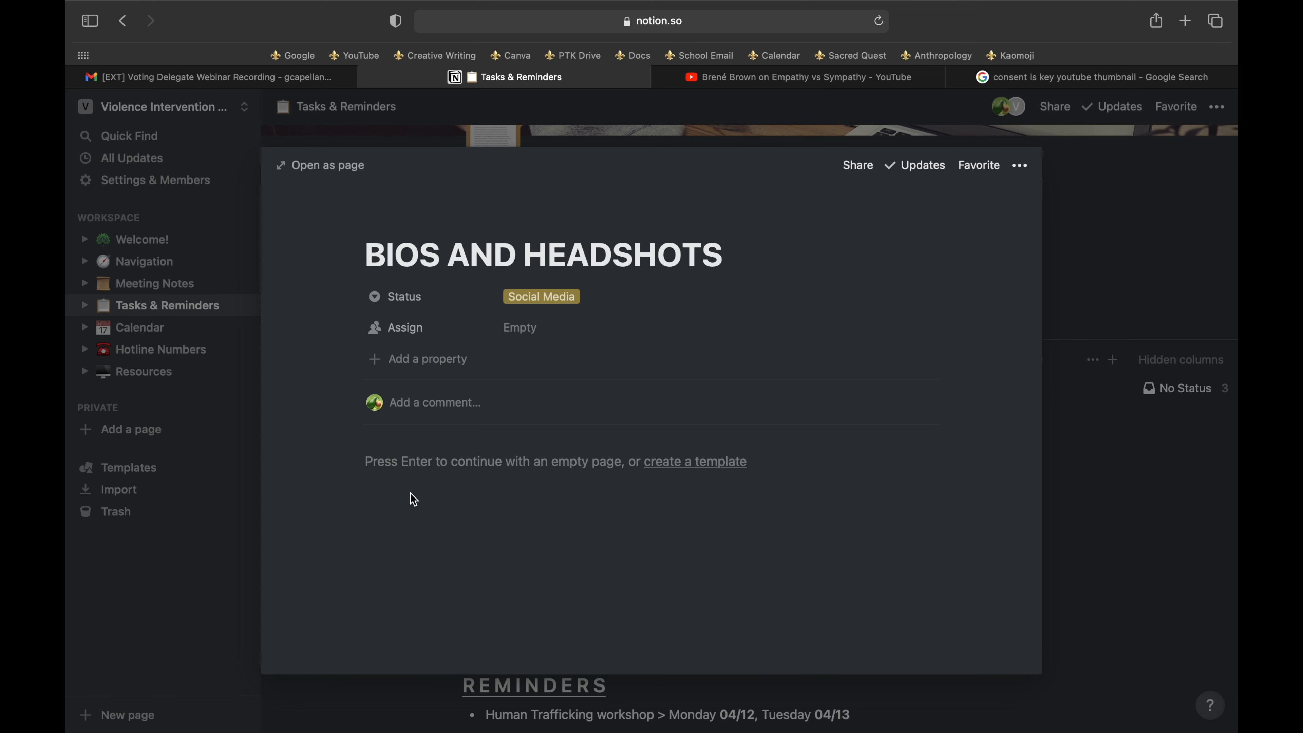
left_click(407, 462)
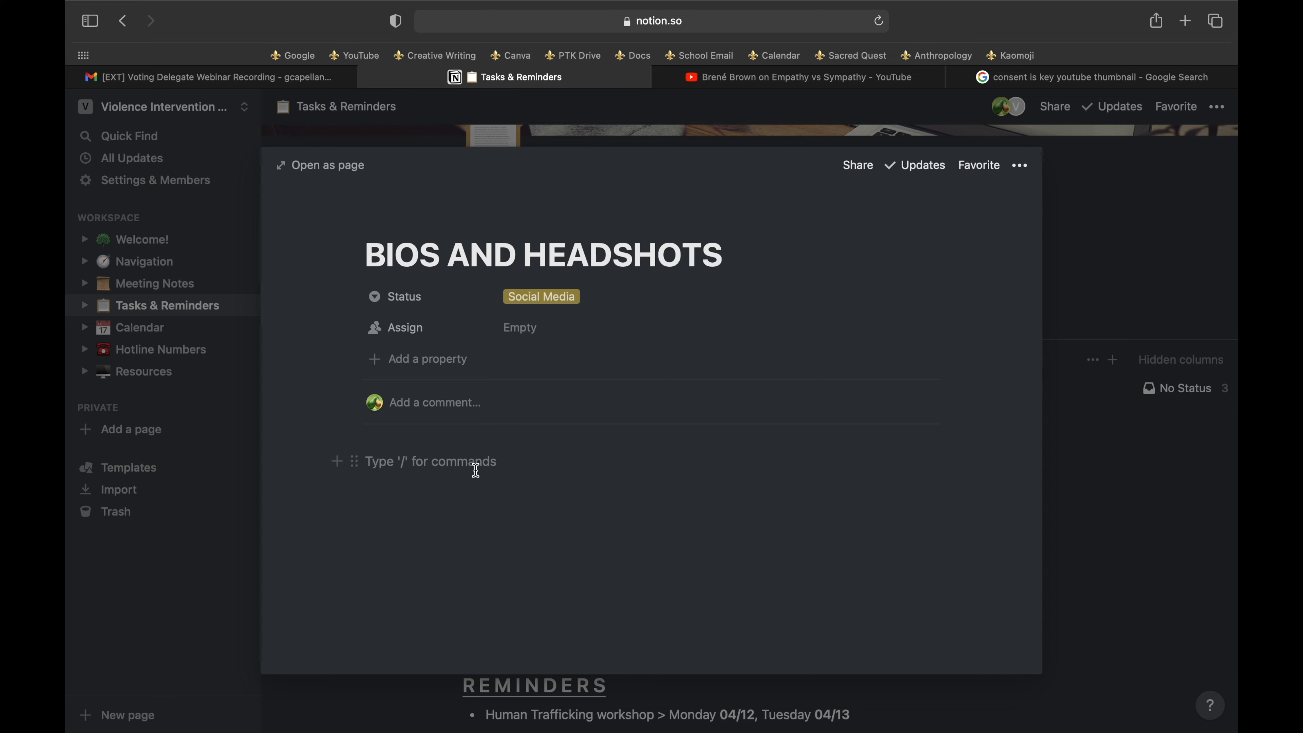
left_click(1081, 574)
Display the available actions for the BIOS AND HEADSHOTS card, then dismiss them
scroll(777, 442, "down", 1)
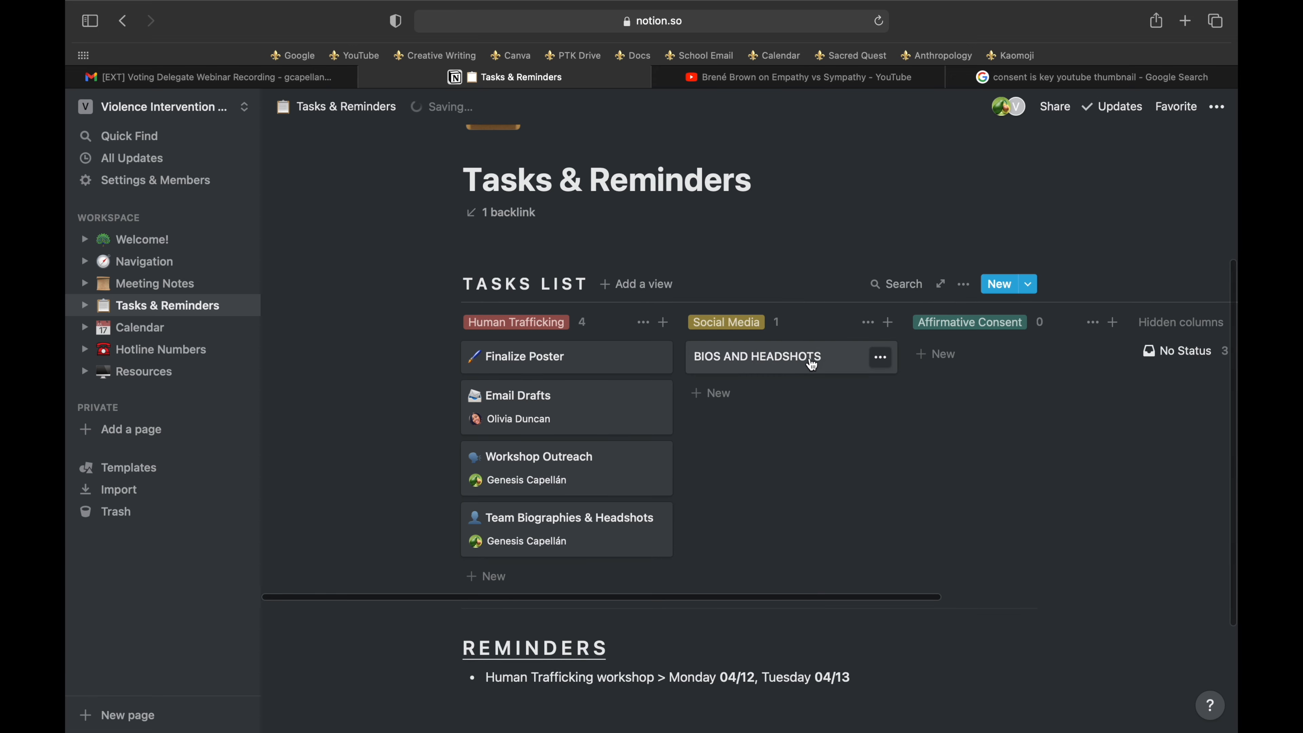
left_click(877, 359)
left_click(761, 460)
Add a bullet reading "reminders" below the Human Trafficking workshop entry in the Reminders section
scroll(761, 460, "down", 5)
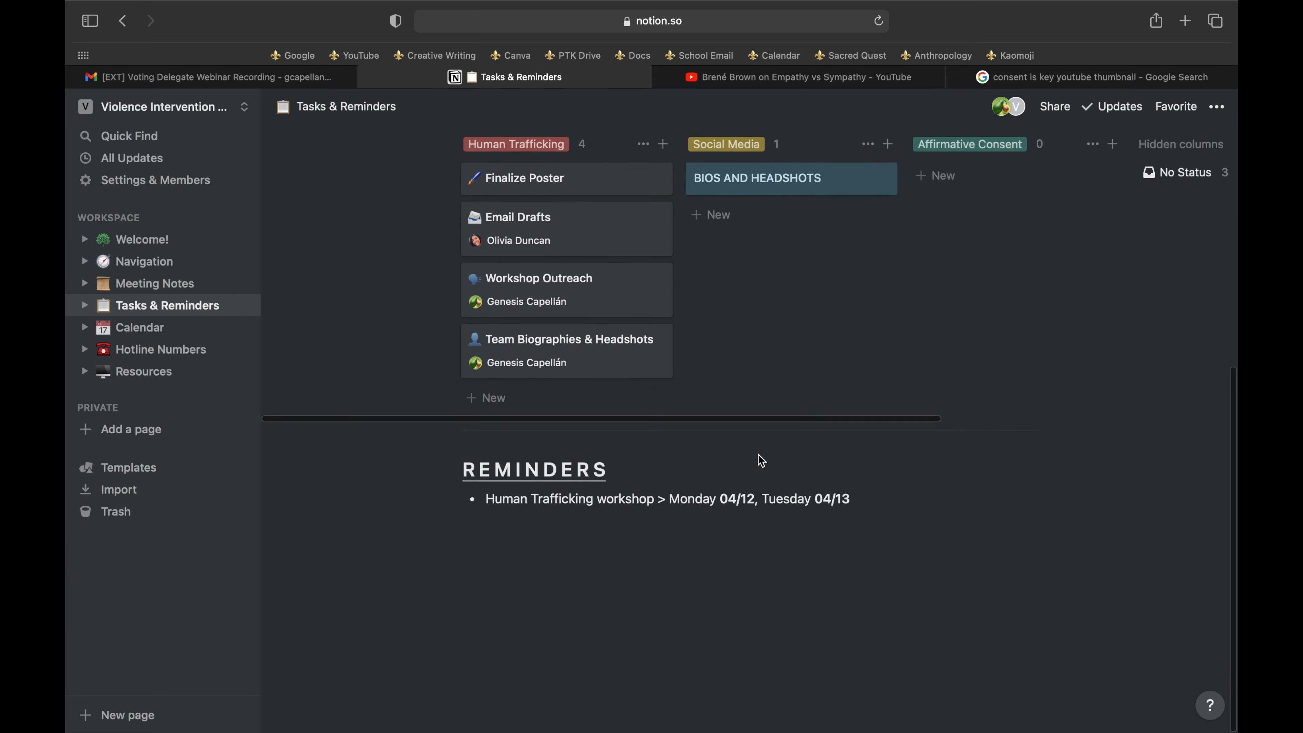
left_click(851, 502)
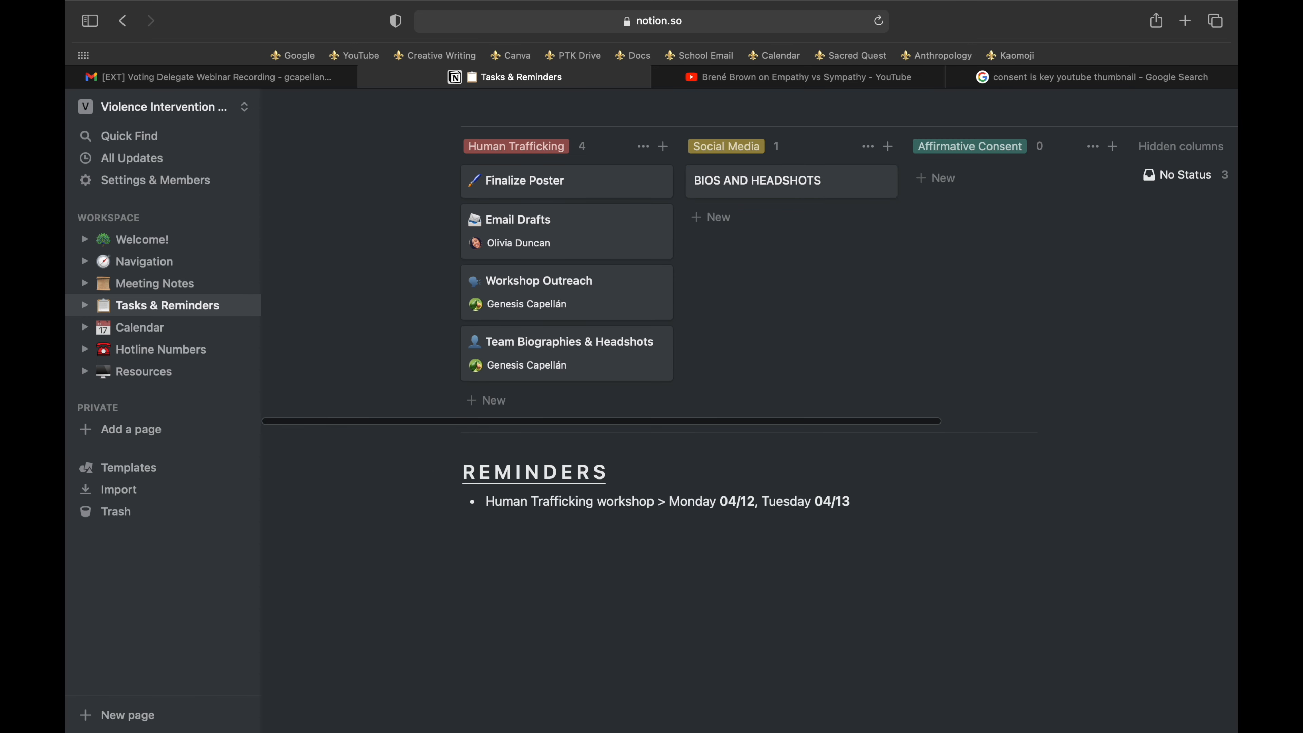
key("Return")
type("reminders")
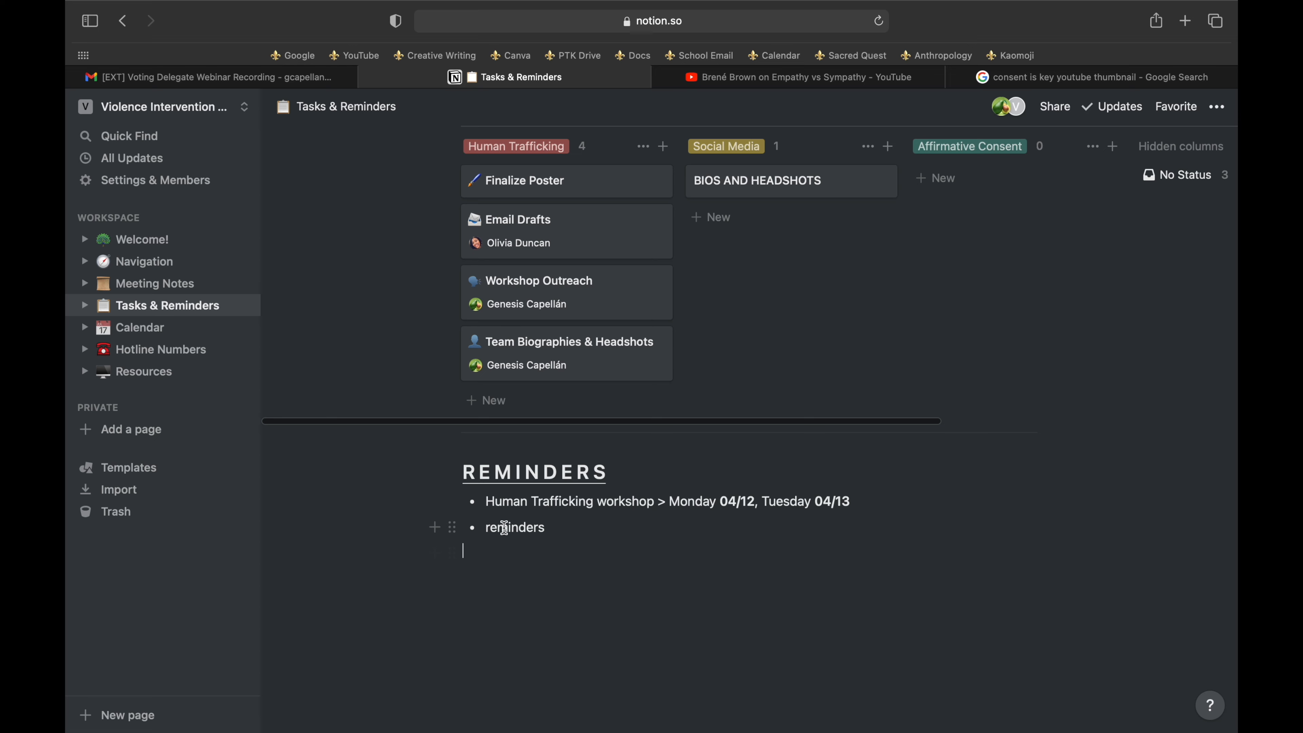
Open the Calendar page and look over the meetings scheduled for March 2021
left_click(153, 331)
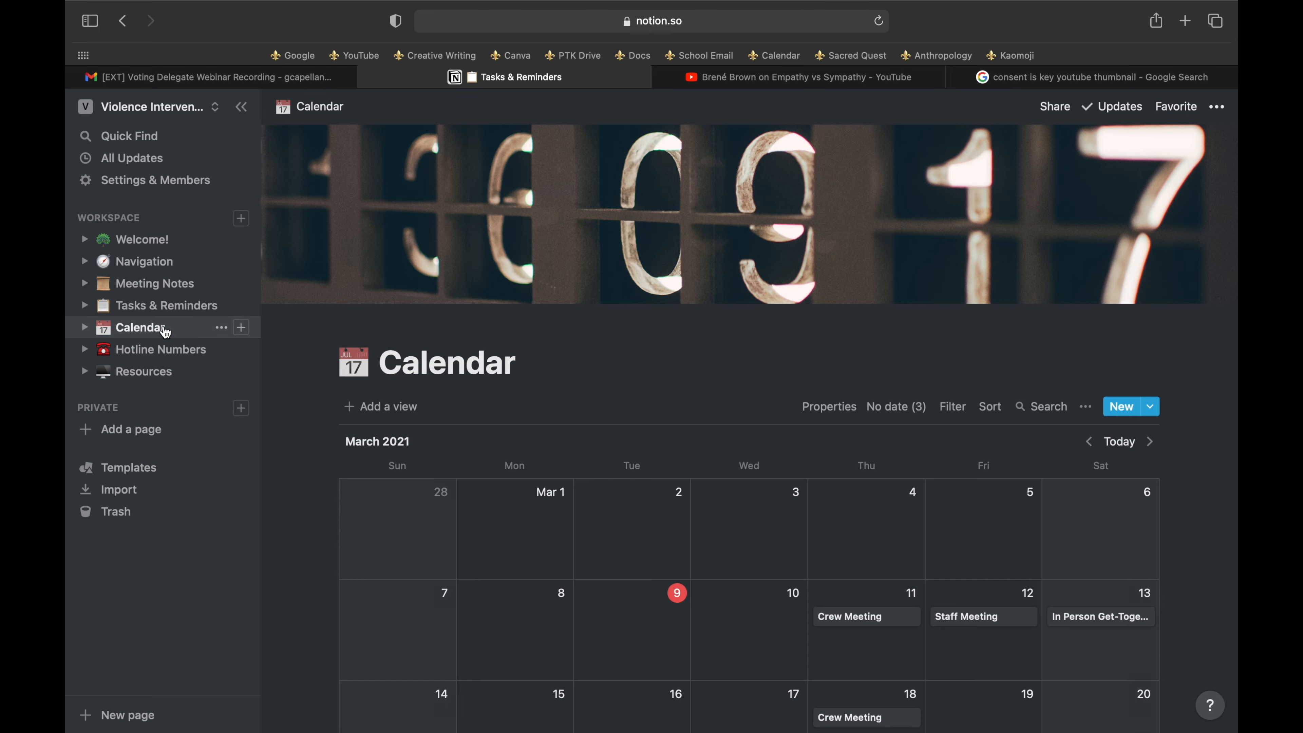
scroll(507, 457, "down", 5)
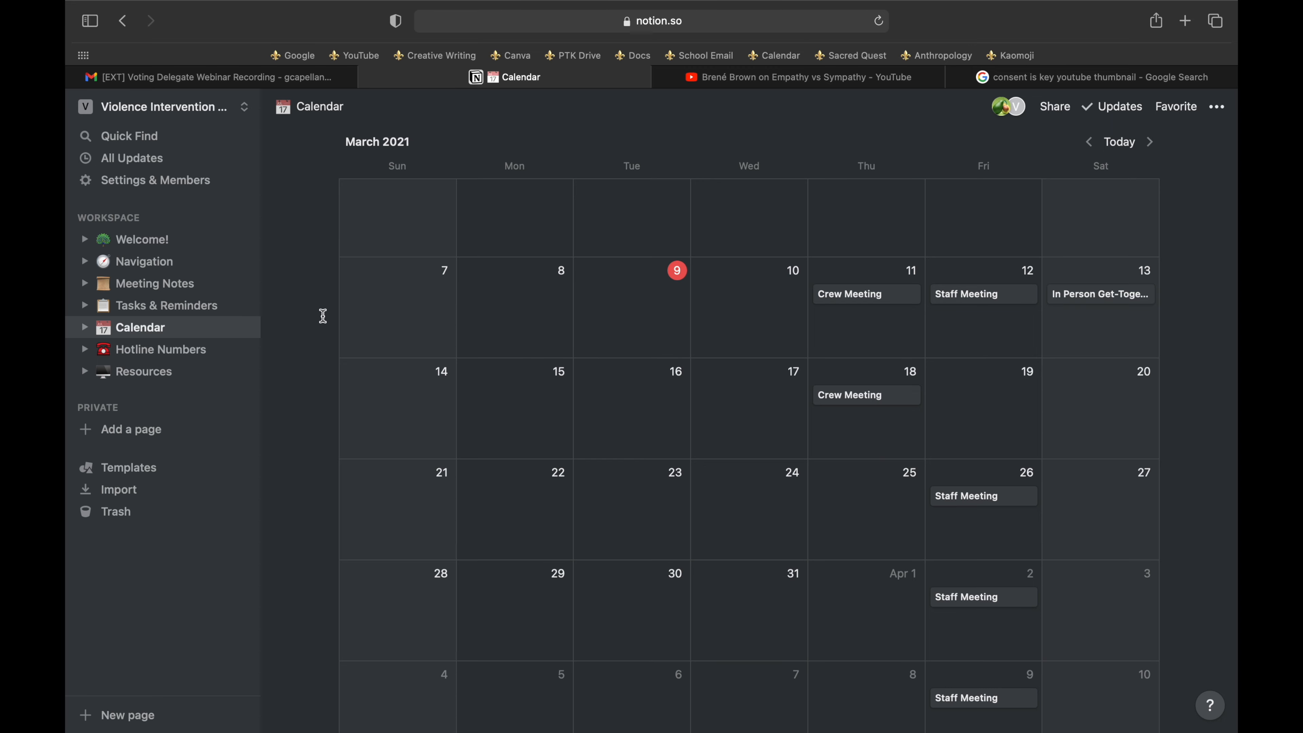
Open the Hotline Numbers page and examine the embedded Department of Children and Families site and the hotline listings
left_click(149, 351)
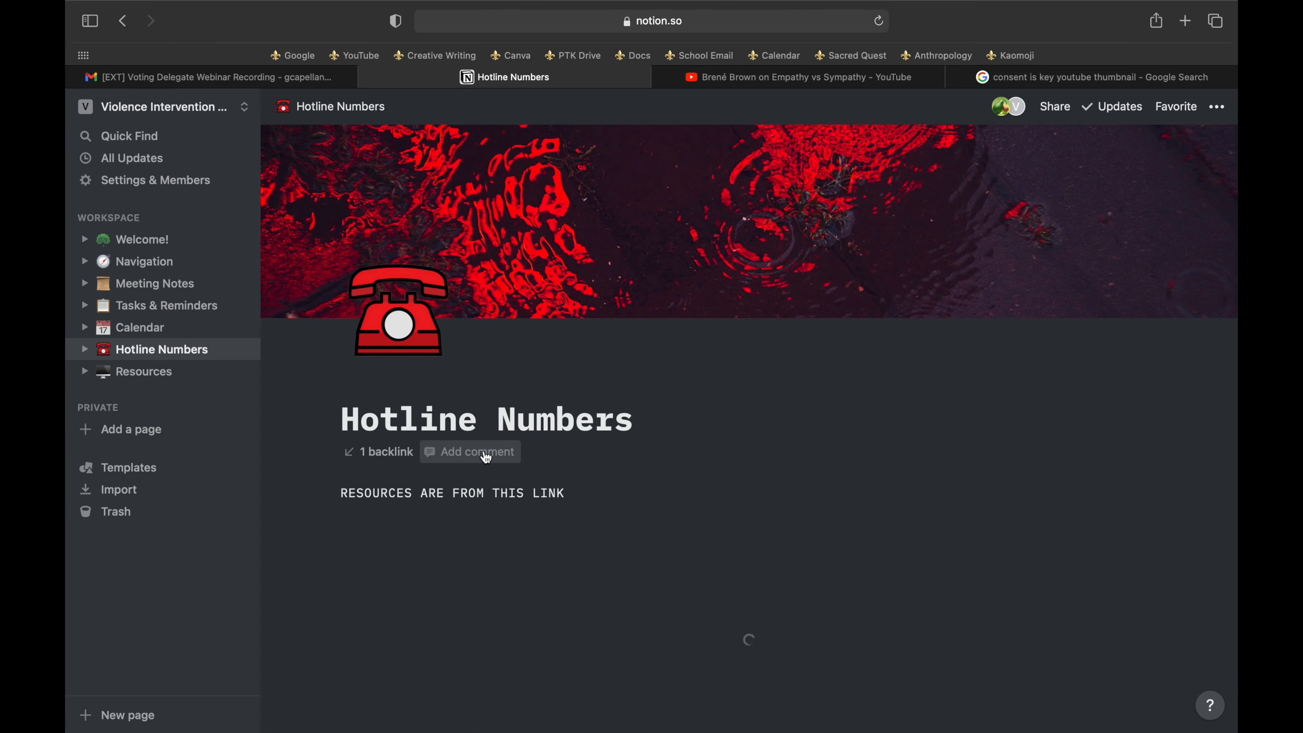
scroll(620, 387, "down", 5)
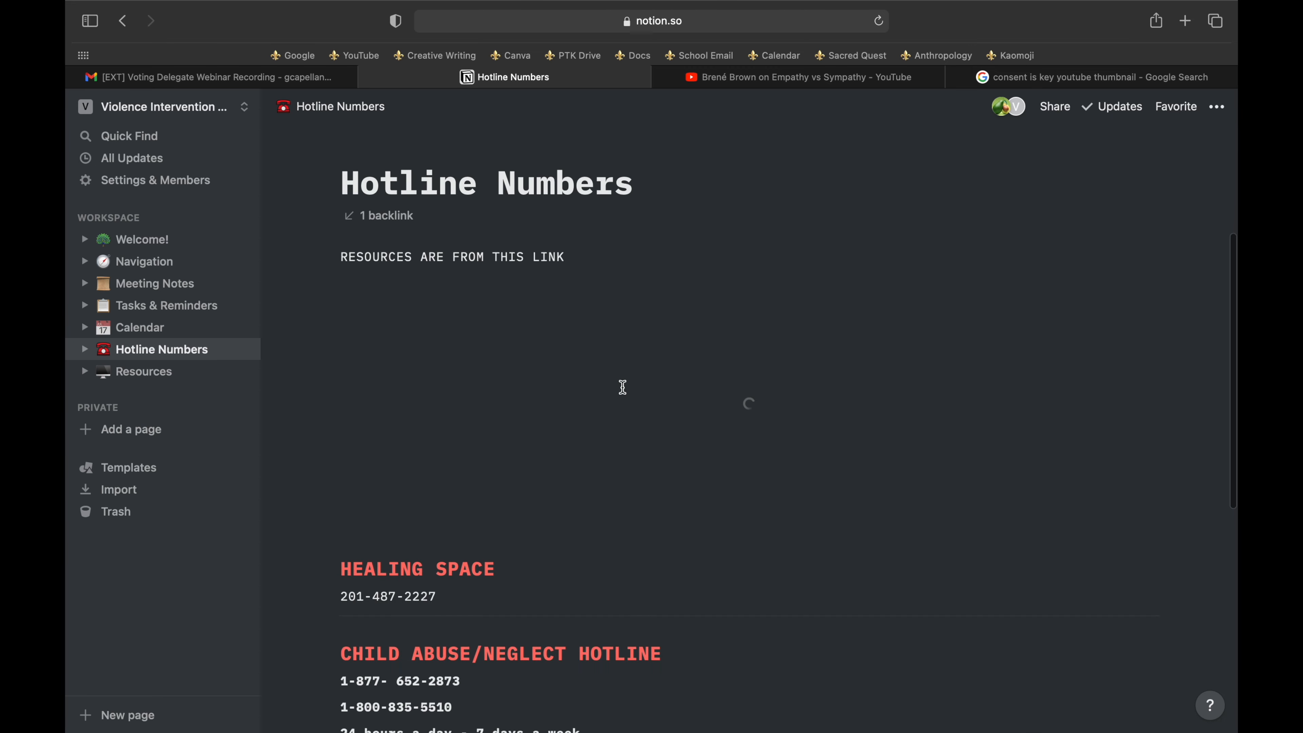
scroll(700, 355, "up", 5)
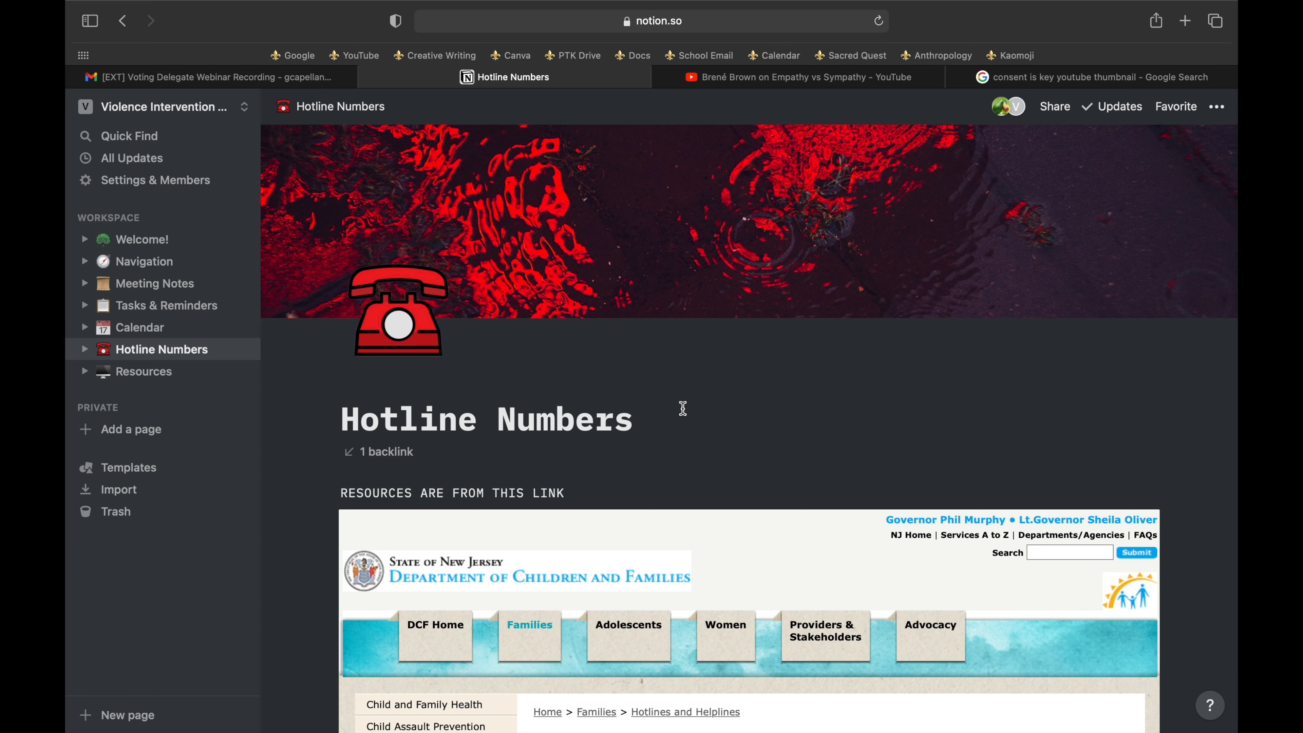
scroll(682, 408, "down", 3)
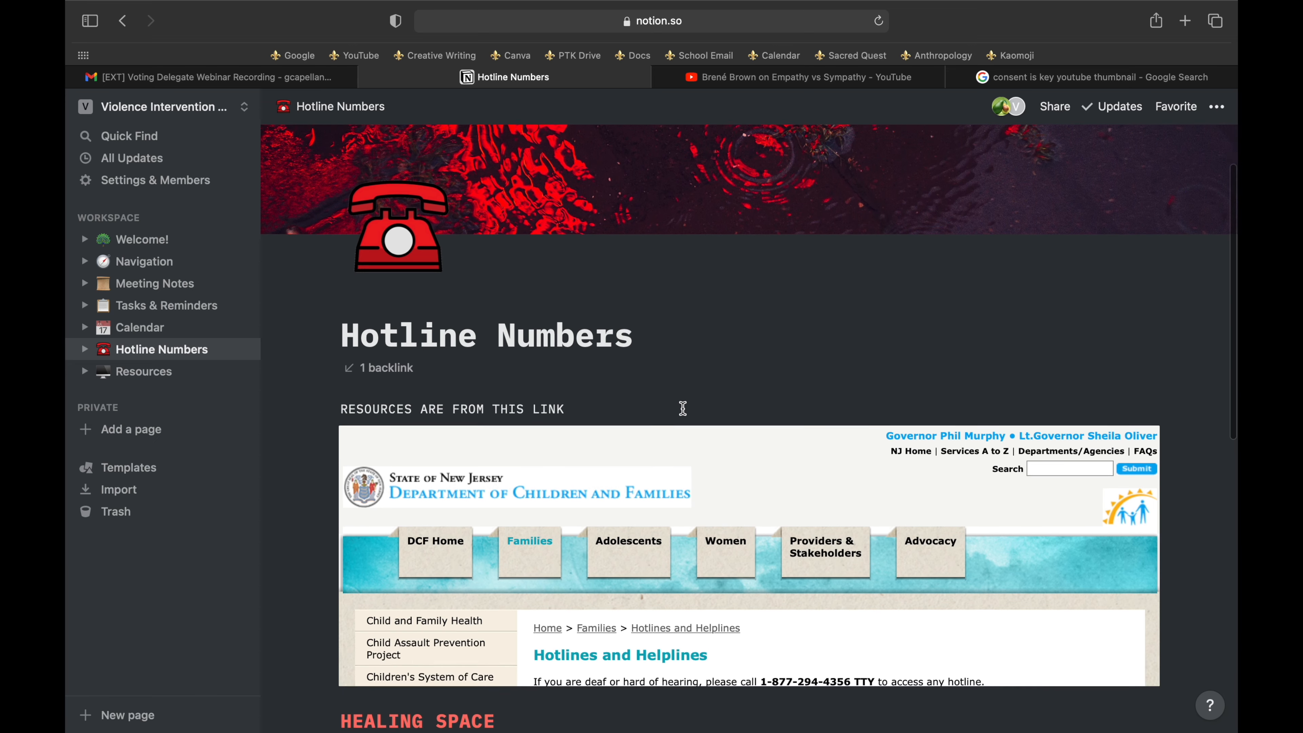
scroll(894, 536, "down", 3)
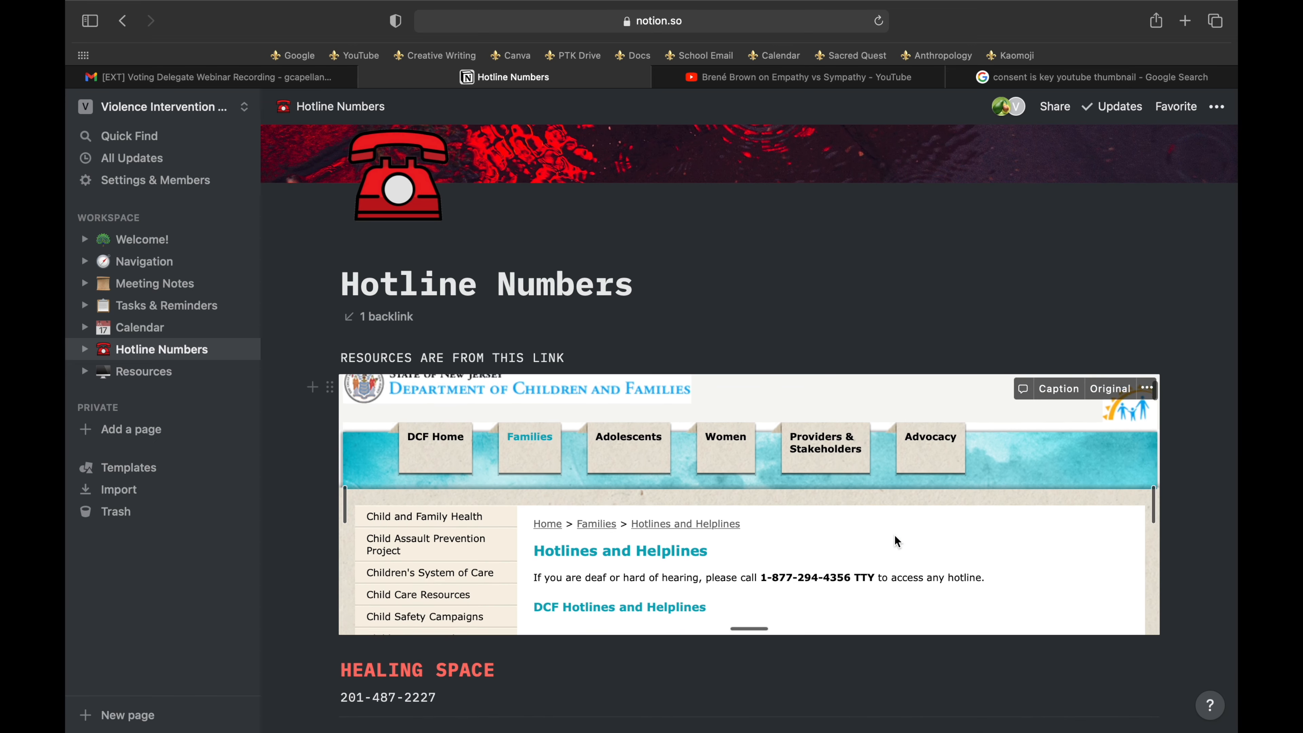
scroll(897, 541, "down", 5)
scroll(591, 485, "up", 3)
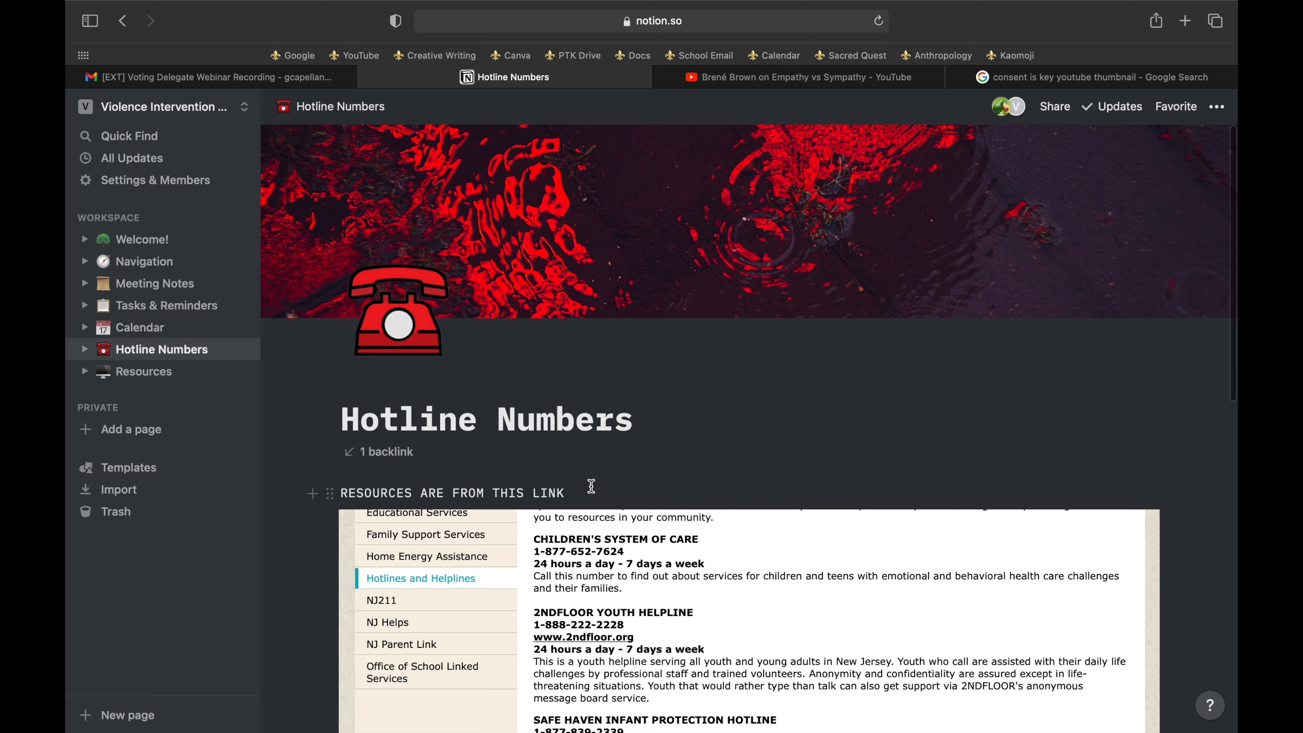
scroll(591, 486, "down", 1)
scroll(591, 485, "down", 1)
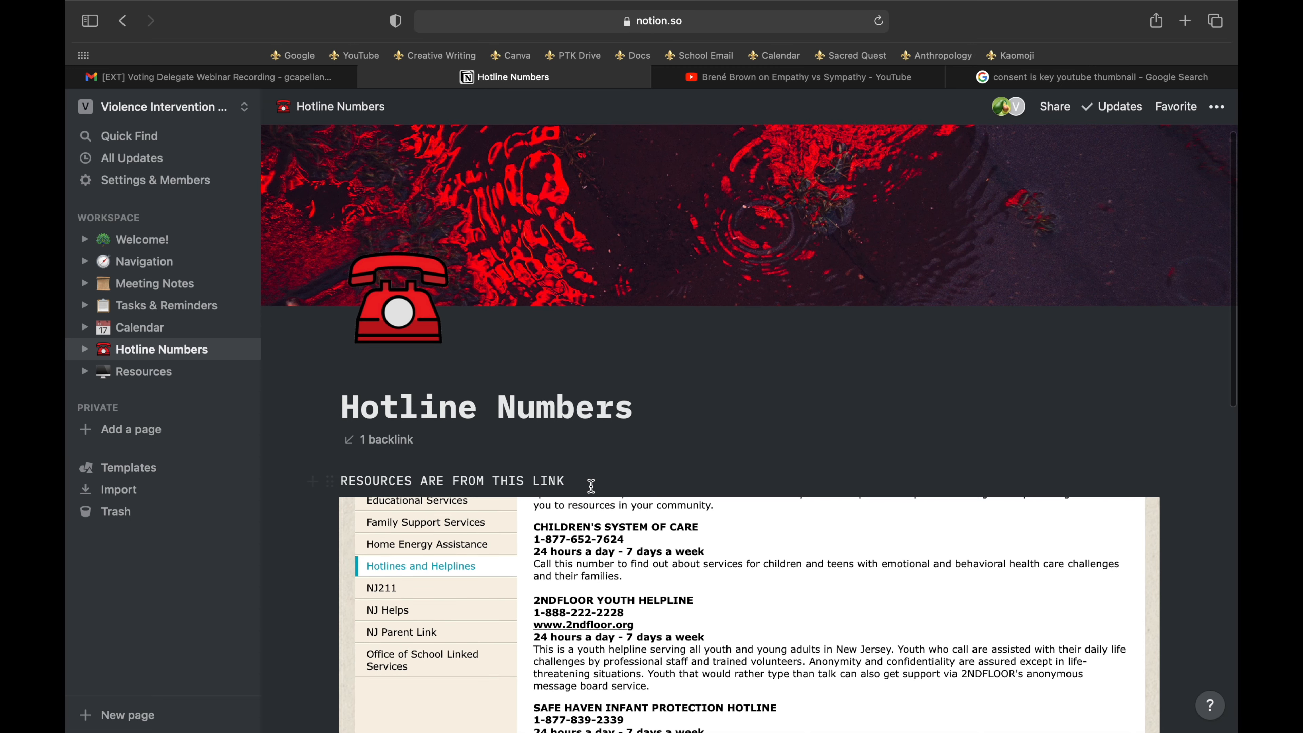
Open the Resources page, look through its embedded consent and sexual assault videos, and return to the page's beginning
left_click(131, 379)
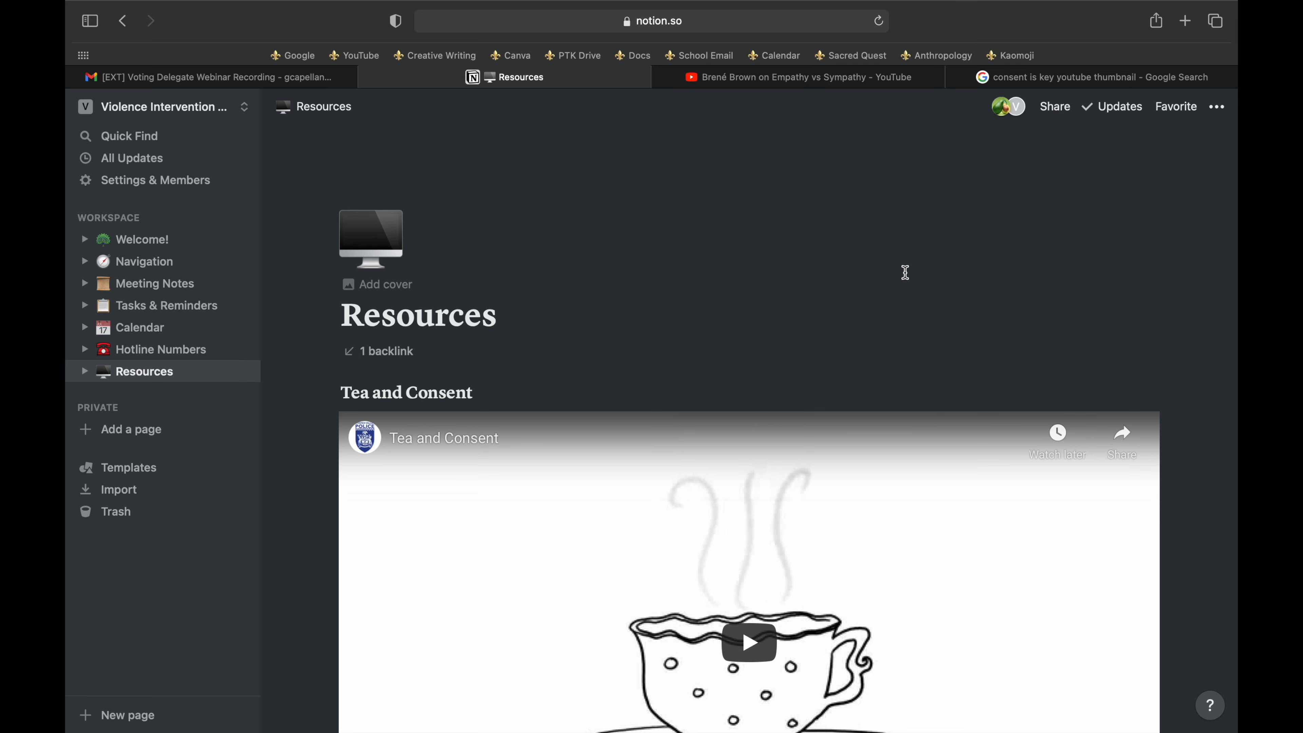
scroll(936, 369, "down", 7)
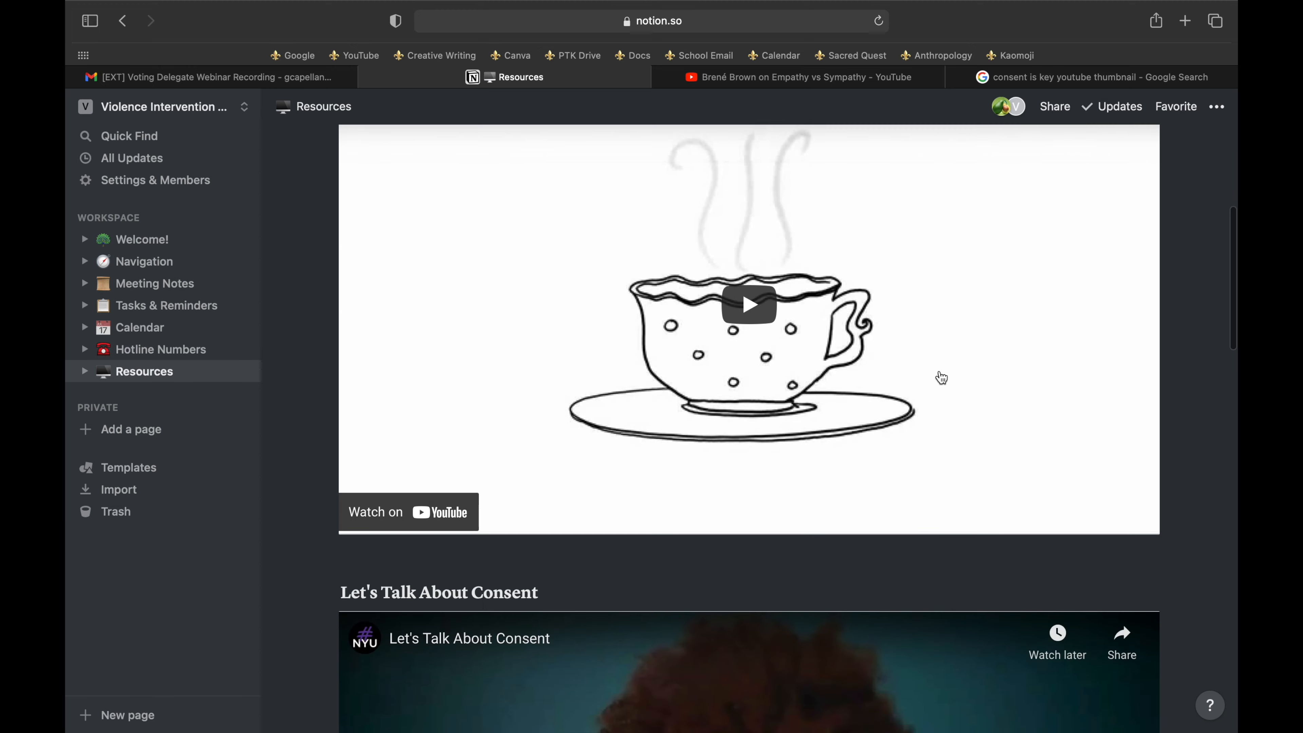
scroll(1000, 461, "up", 1)
scroll(1031, 513, "up", 3)
scroll(1031, 514, "down", 11)
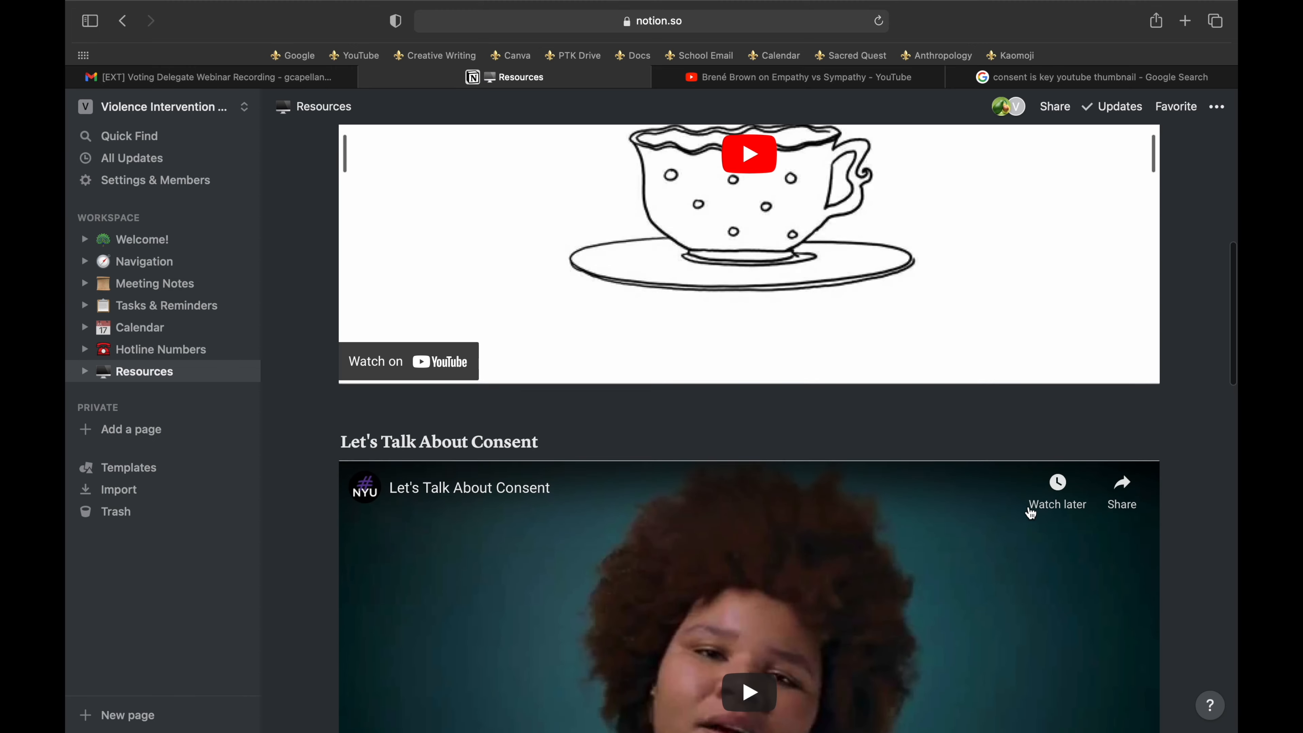
scroll(1031, 513, "down", 6)
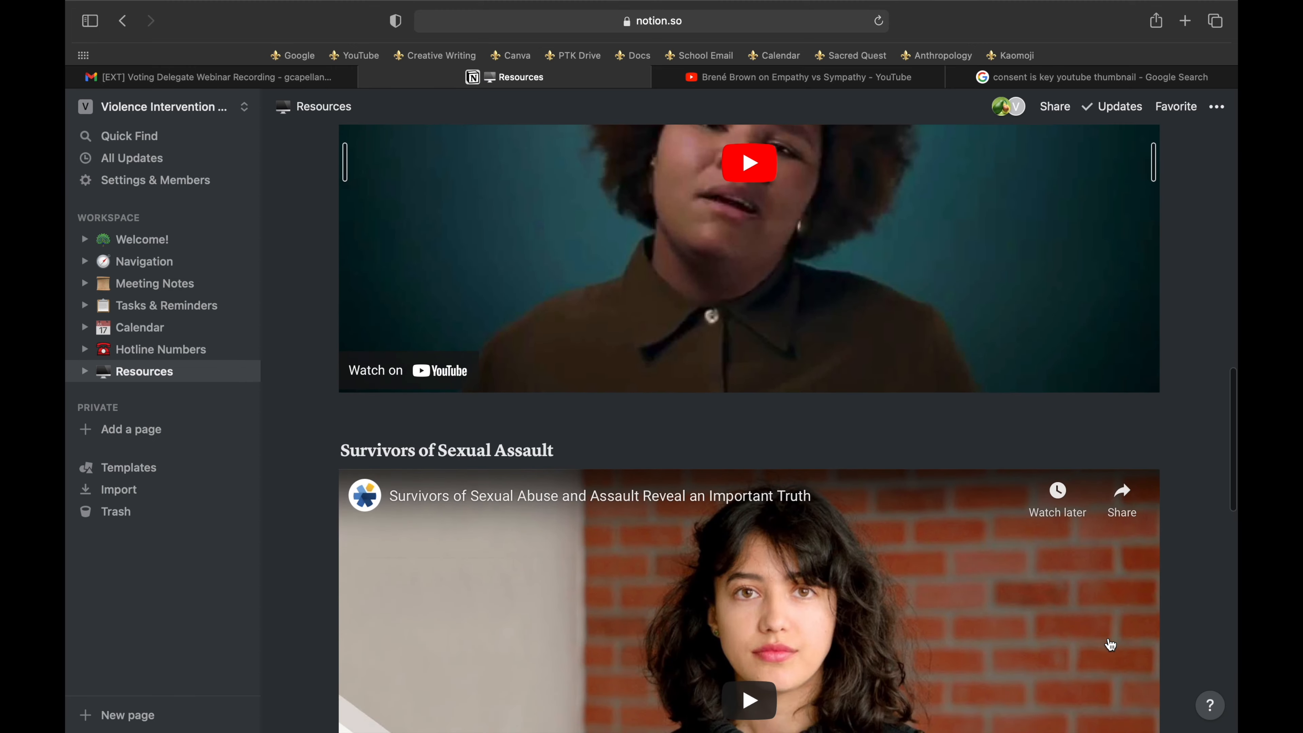
scroll(1110, 645, "down", 5)
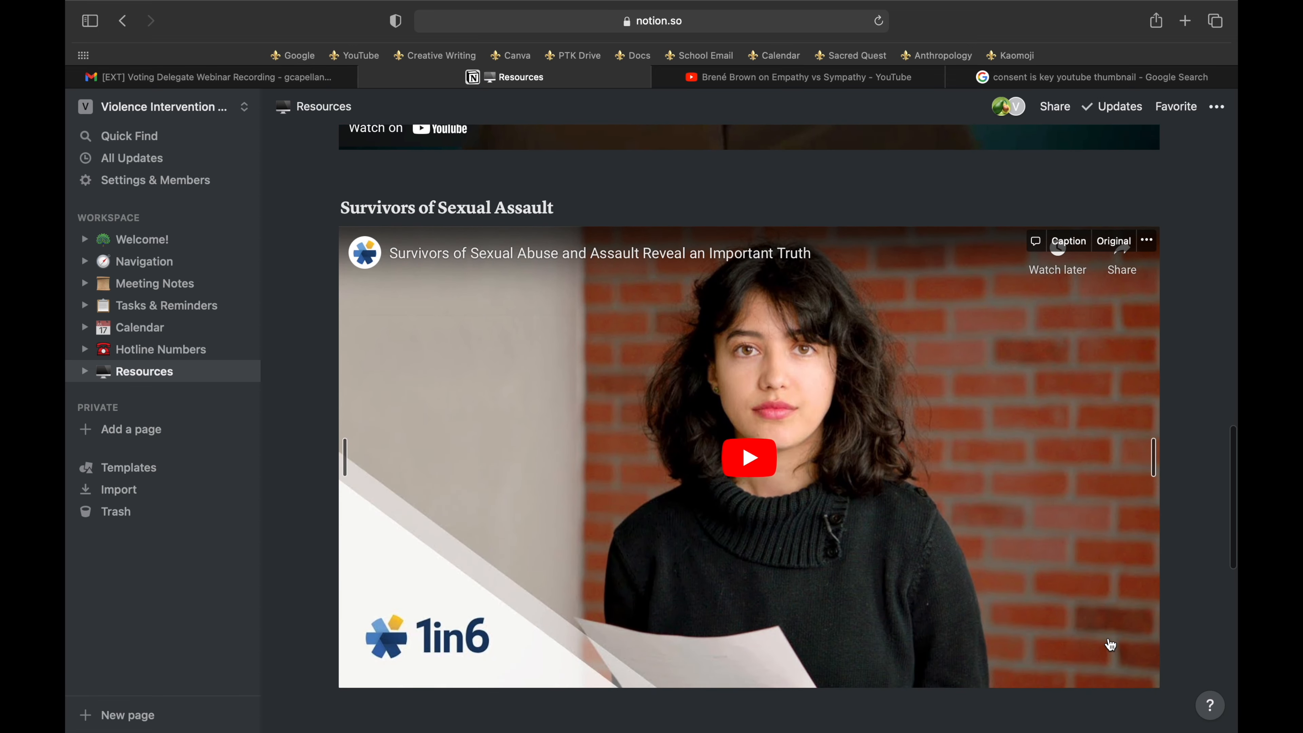
scroll(1110, 645, "up", 20)
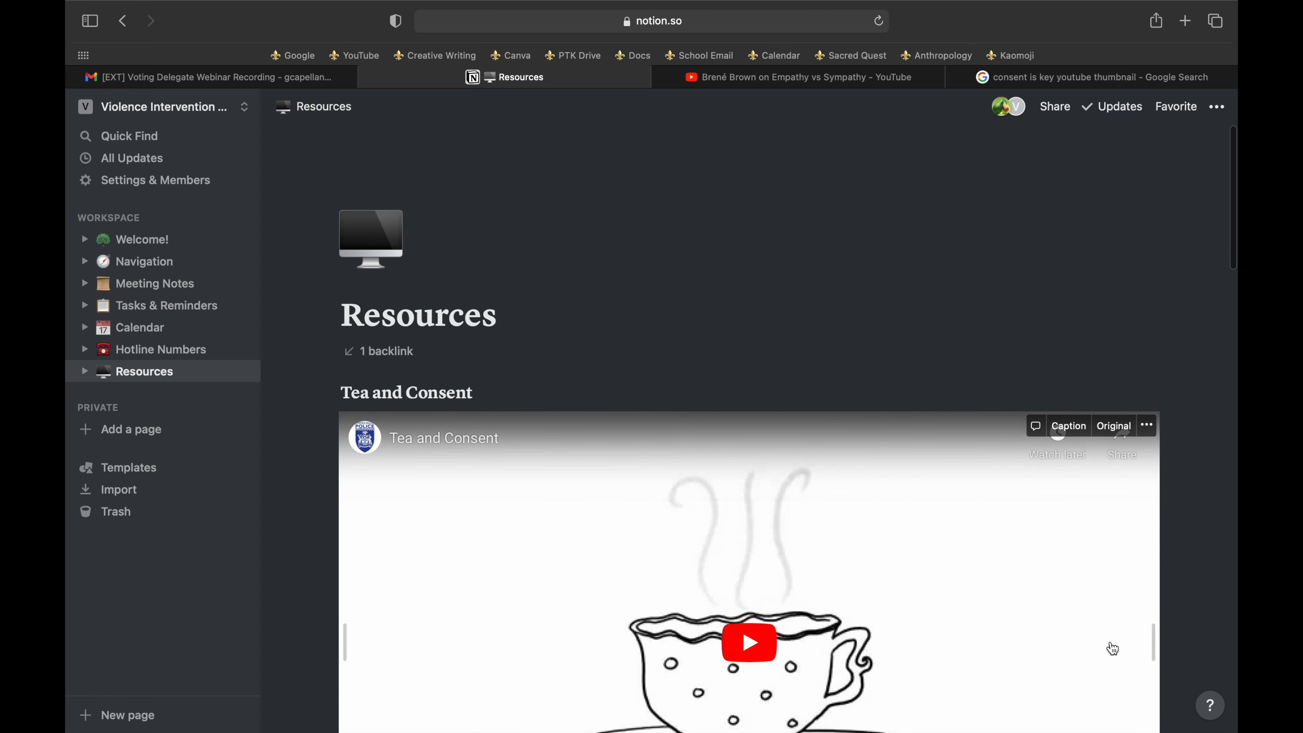